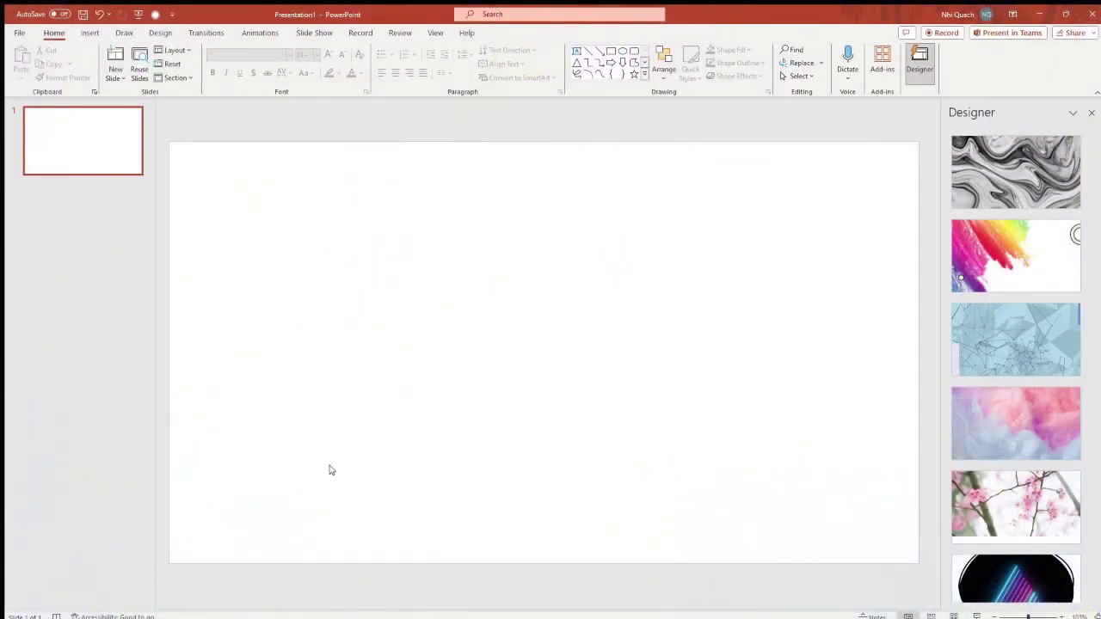
# Step: Draw a circle and duplicate it into three side-by-side circles, plus one enlarged oval copy
pyautogui.click(90, 33)
pyautogui.click(254, 60)
pyautogui.moveTo(363, 391); pyautogui.dragTo(410, 462)
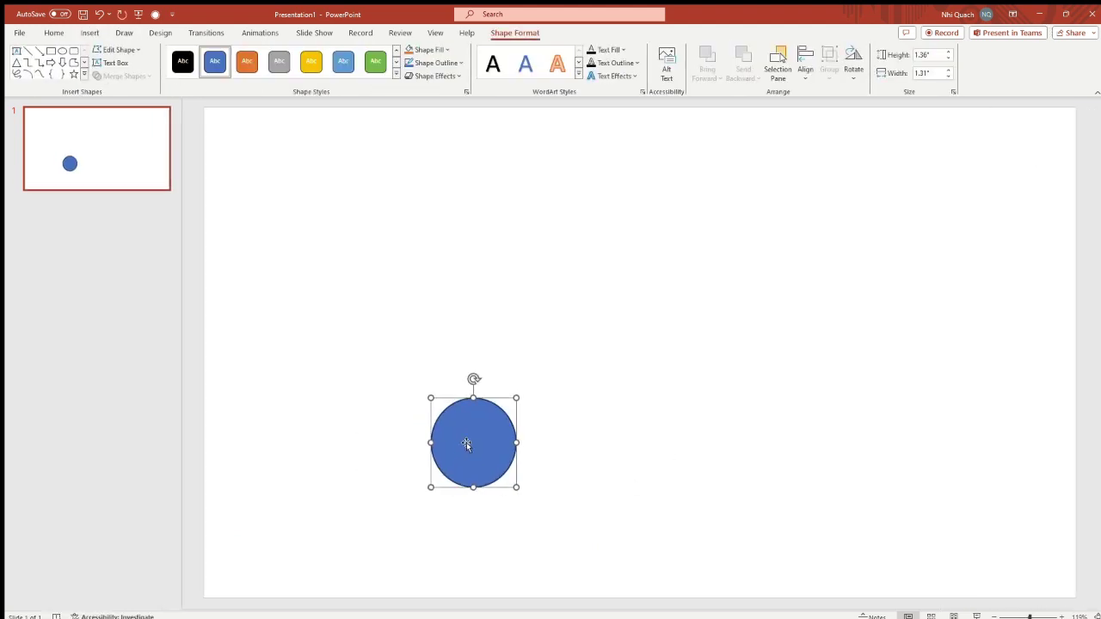
pyautogui.click(498, 441)
pyautogui.hotkey('ctrl', 'd')
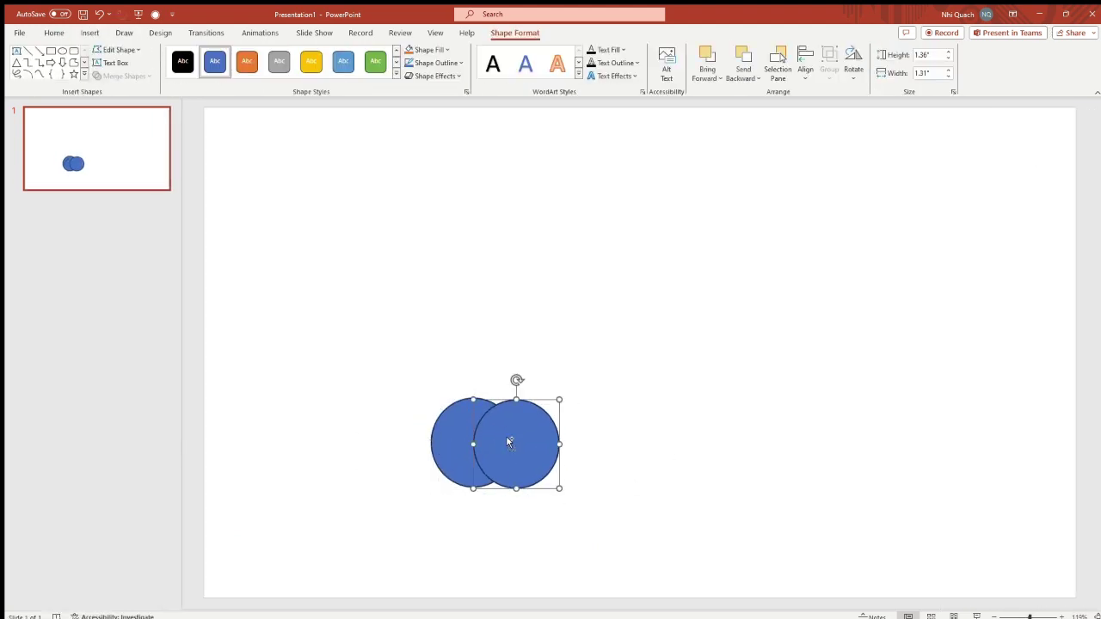
pyautogui.hotkey('ctrl', 'd')
pyautogui.moveTo(560, 443)
pyautogui.mouseDown()
pyautogui.moveTo(571, 444)
pyautogui.moveTo(484, 246)
pyautogui.mouseUp()
pyautogui.hotkey('ctrl', 'd')
pyautogui.moveTo(526, 288); pyautogui.dragTo(631, 442)
pyautogui.moveTo(632, 322); pyautogui.dragTo(618, 336)
# Step: Add a rounded rectangle over the three circles and move the large oval off to the right
pyautogui.click(73, 51)
pyautogui.moveTo(439, 227); pyautogui.dragTo(612, 462)
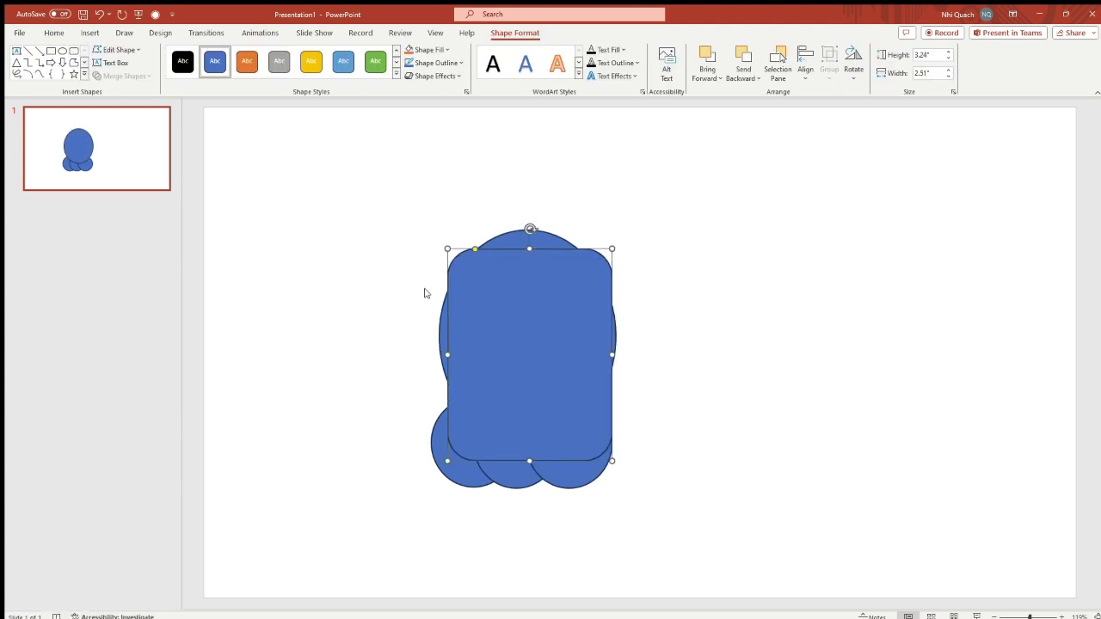
pyautogui.moveTo(447, 284); pyautogui.dragTo(751, 236)
pyautogui.moveTo(536, 319); pyautogui.dragTo(538, 321)
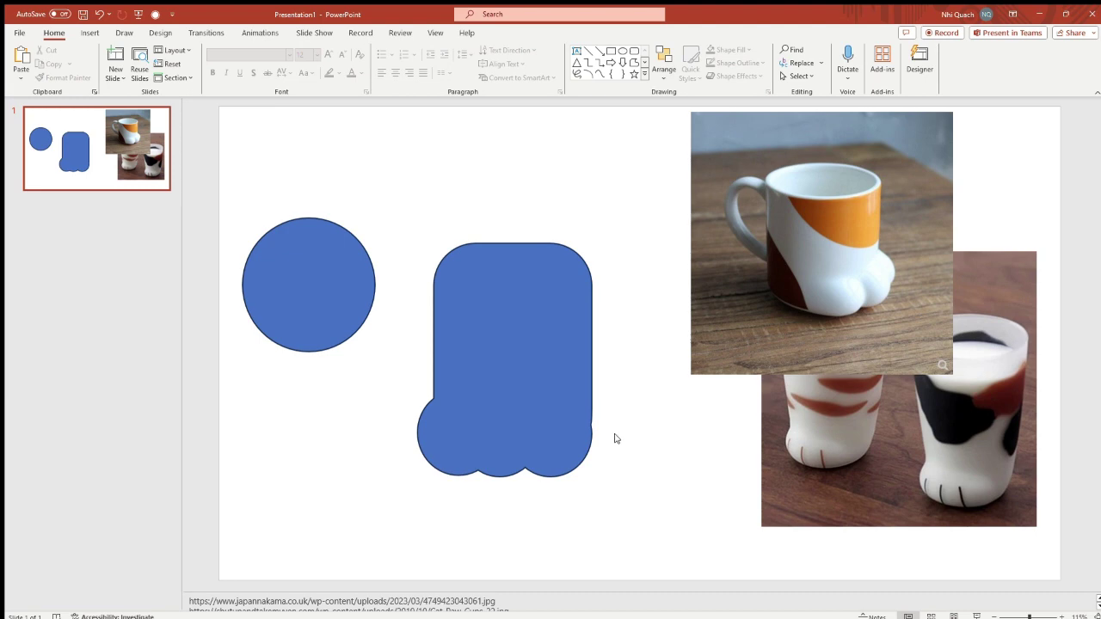
# Step: Move the spare circle onto the cup body and flatten it into a thin rim oval
pyautogui.click(511, 382)
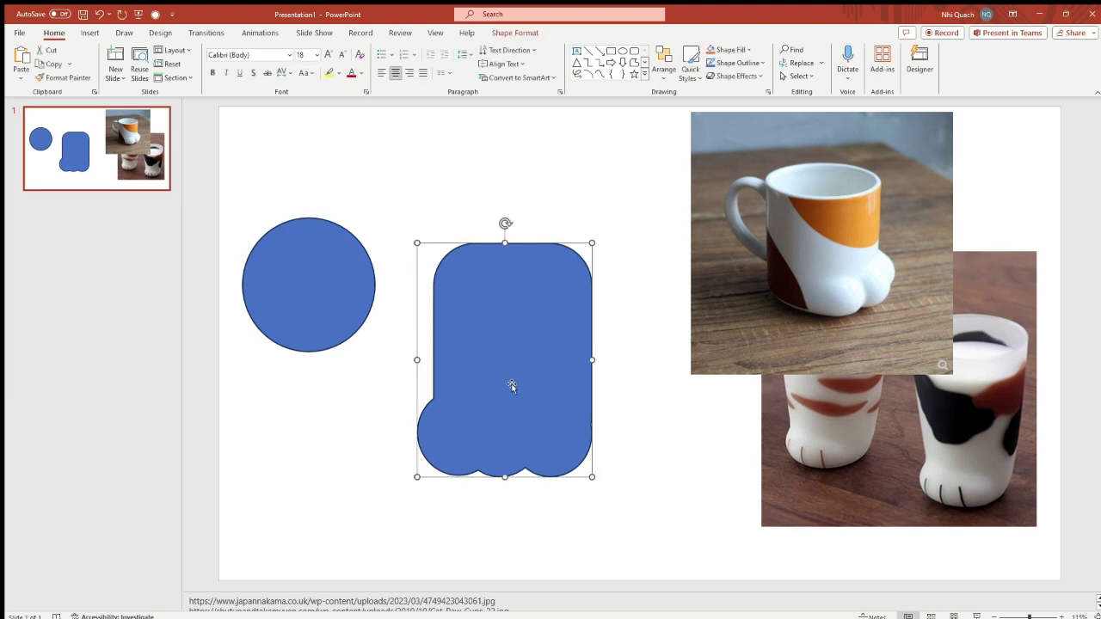
pyautogui.moveTo(263, 287); pyautogui.dragTo(476, 229)
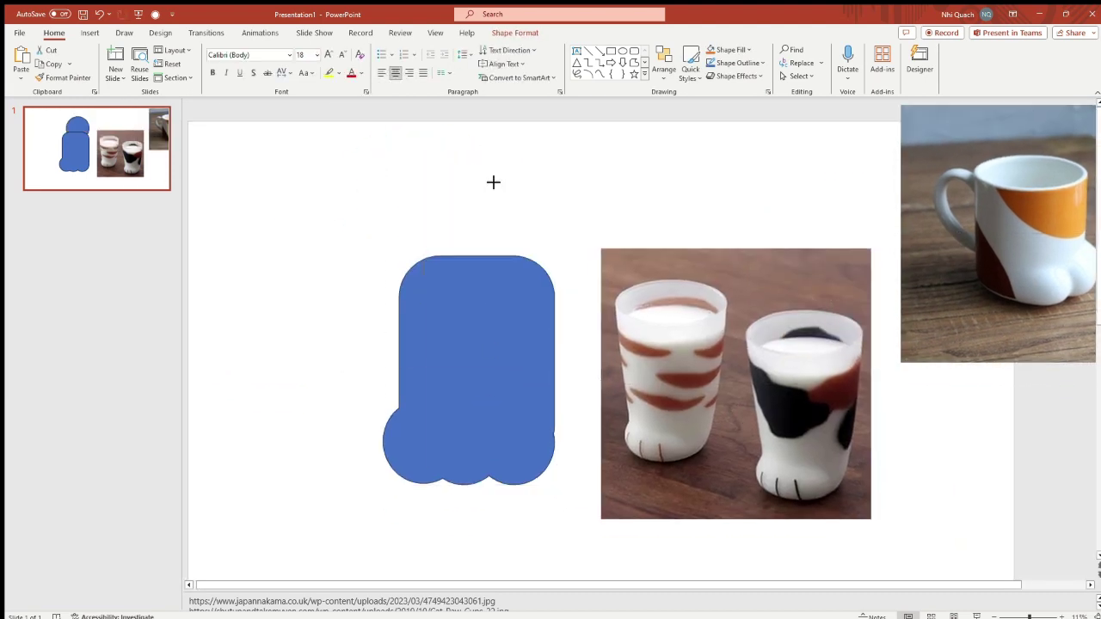
pyautogui.click(514, 32)
pyautogui.click(778, 64)
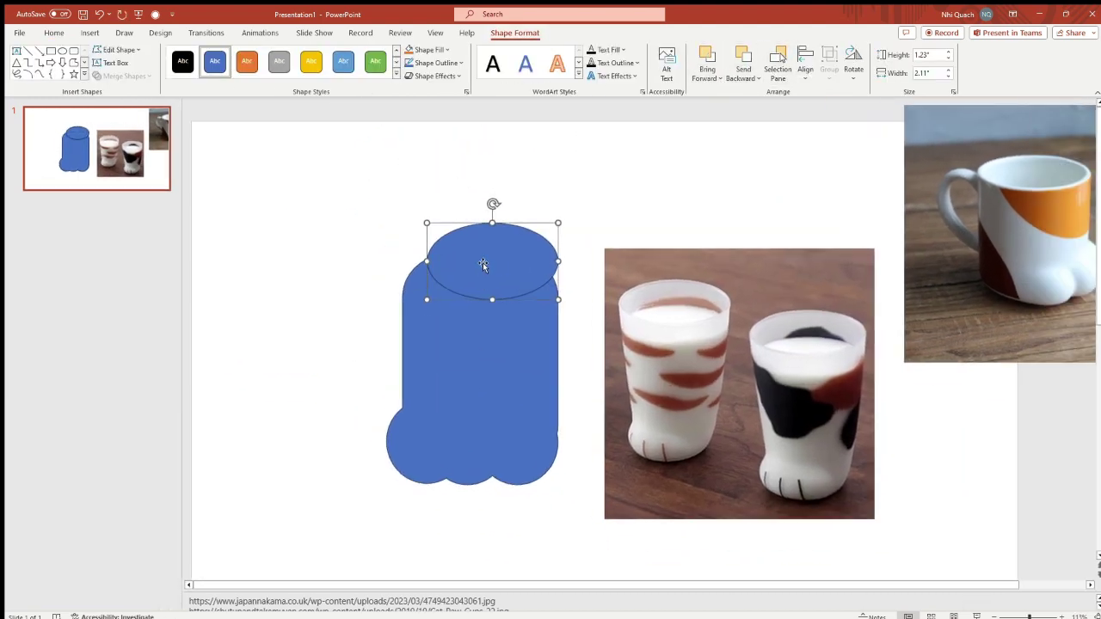
pyautogui.moveTo(425, 258); pyautogui.dragTo(399, 255)
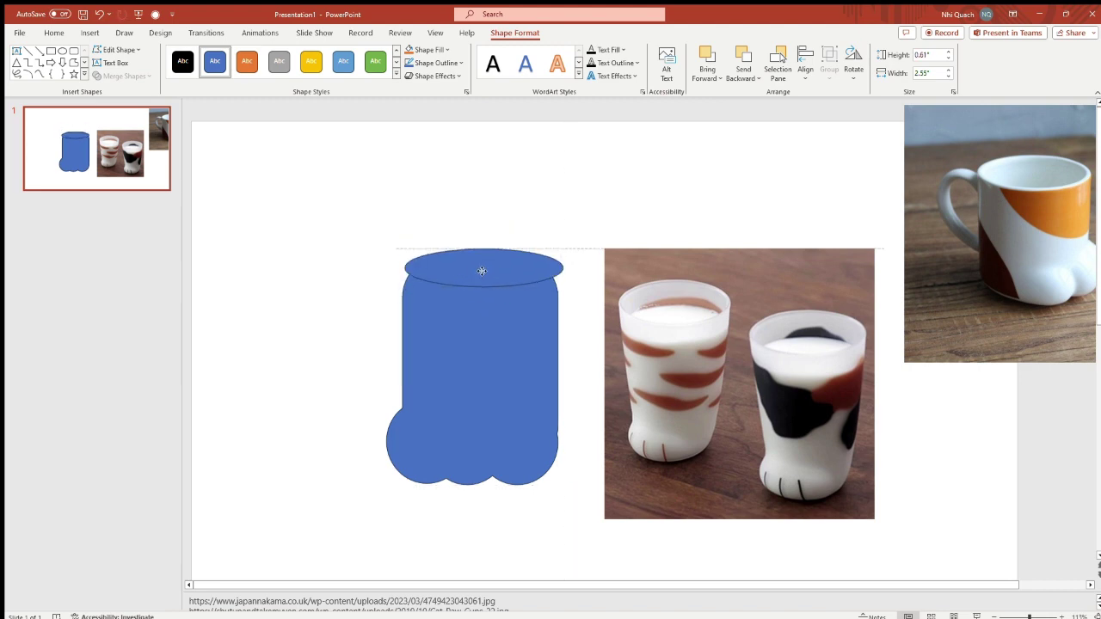
pyautogui.moveTo(479, 218); pyautogui.dragTo(479, 248)
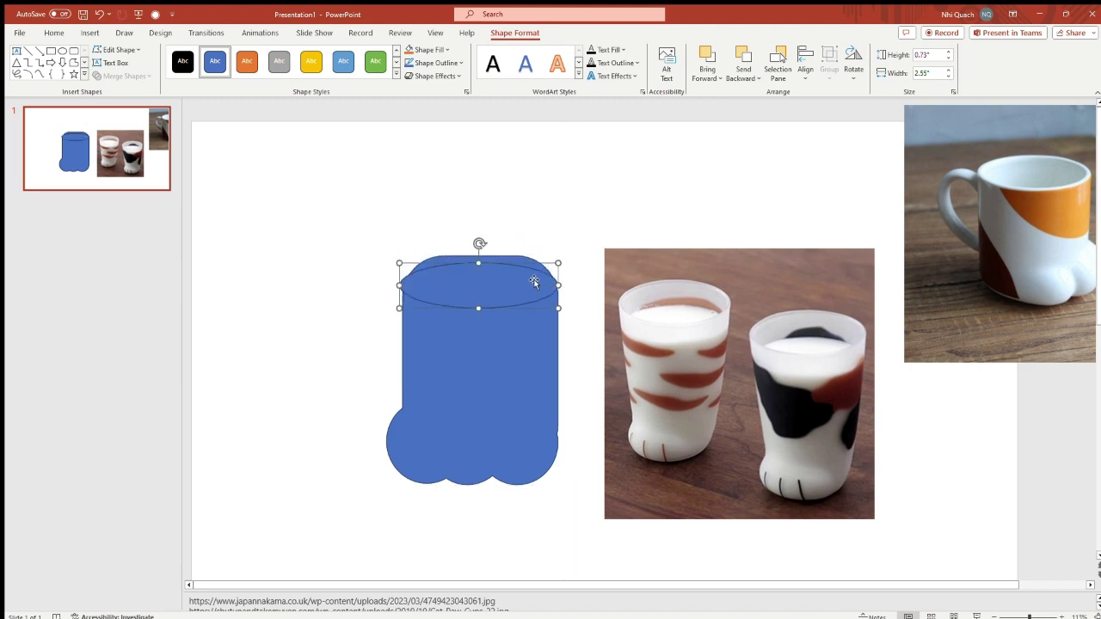
pyautogui.moveTo(534, 277); pyautogui.dragTo(475, 271)
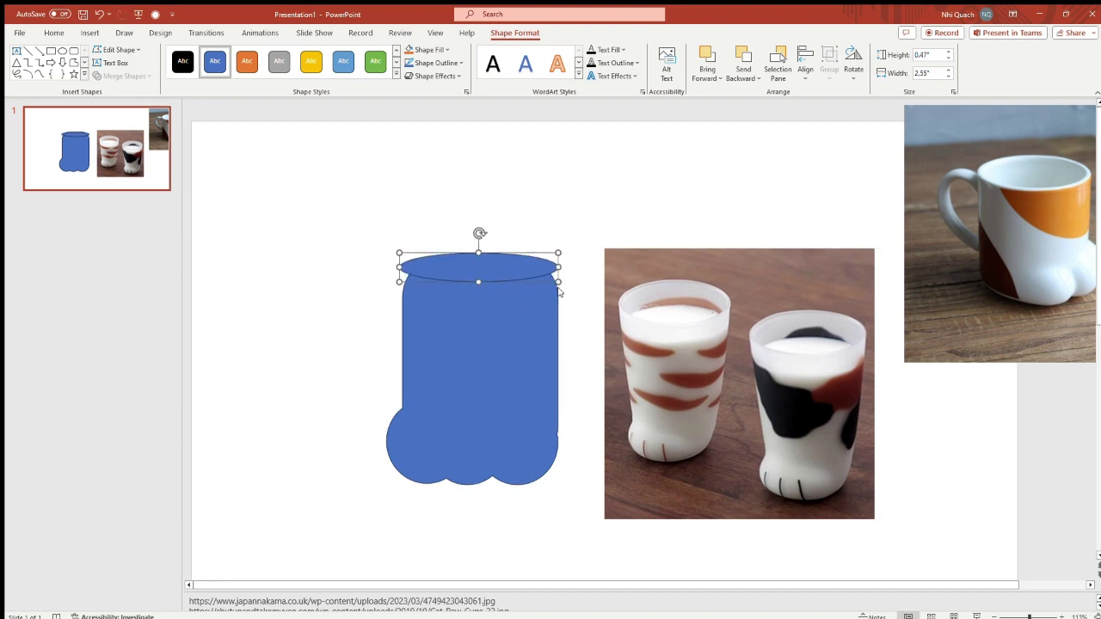
# Step: Adjust the right-side point of the cup body's outline with Edit Points
pyautogui.click(535, 273)
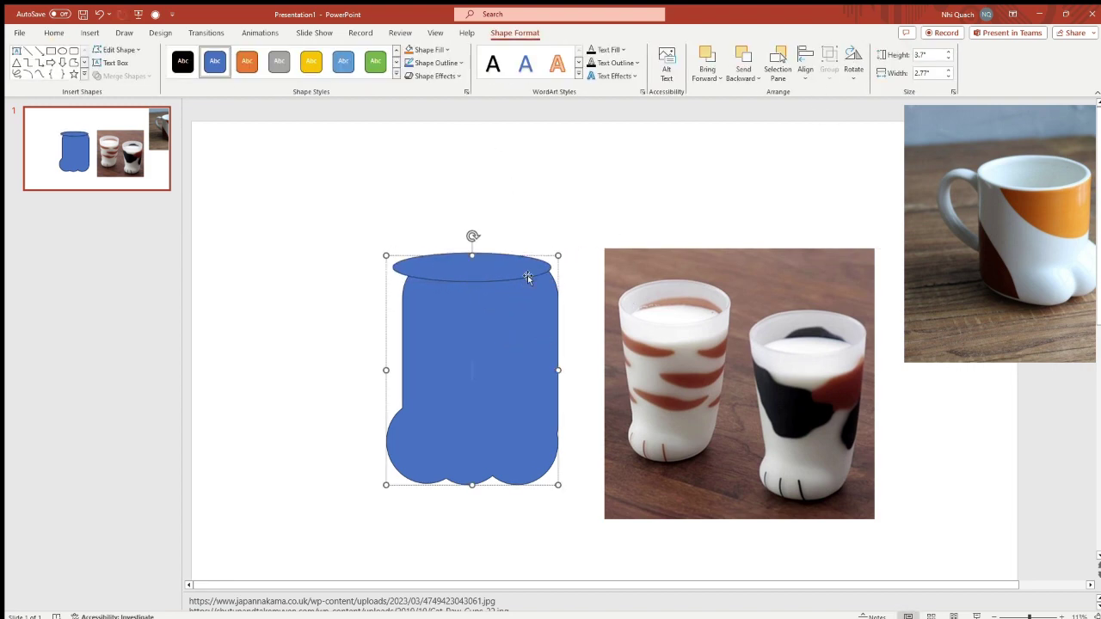
pyautogui.click(484, 297)
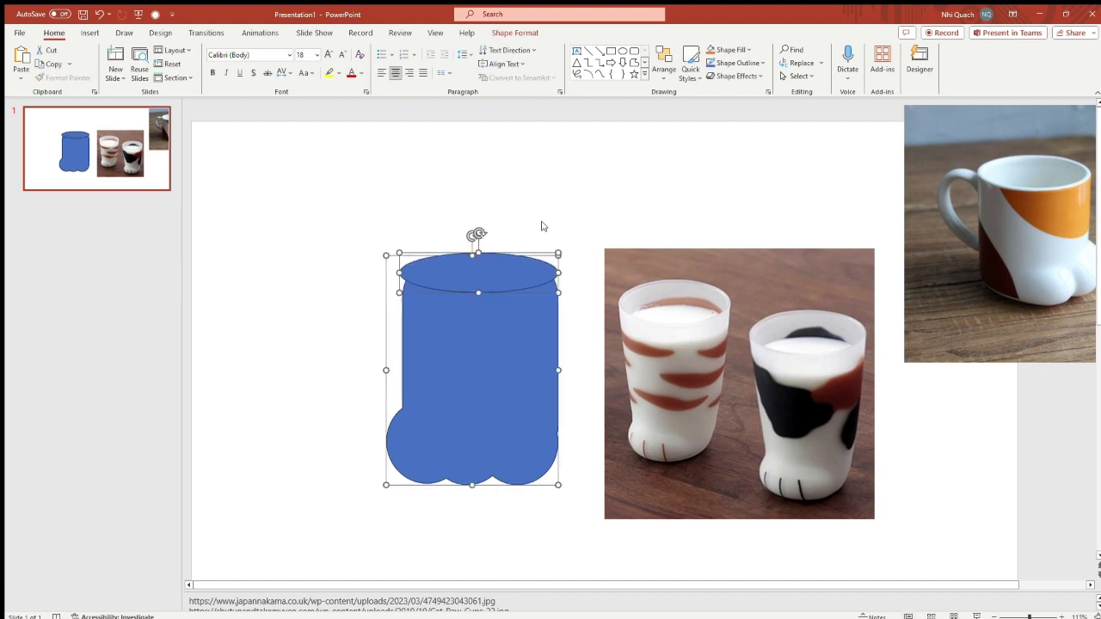
pyautogui.click(500, 318)
pyautogui.click(558, 295)
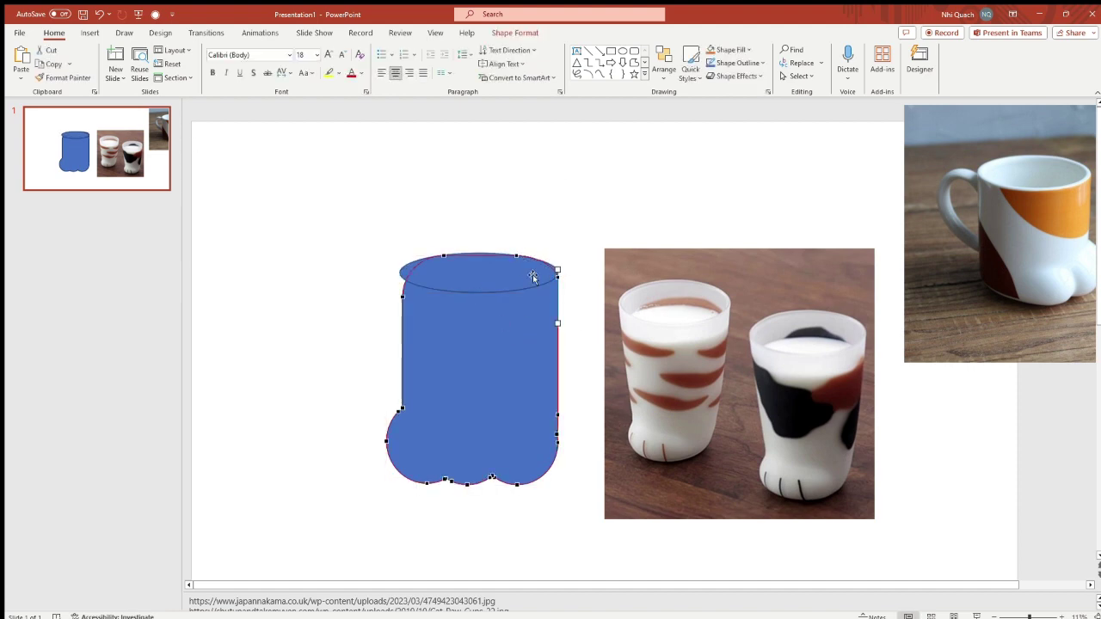
pyautogui.click(413, 266)
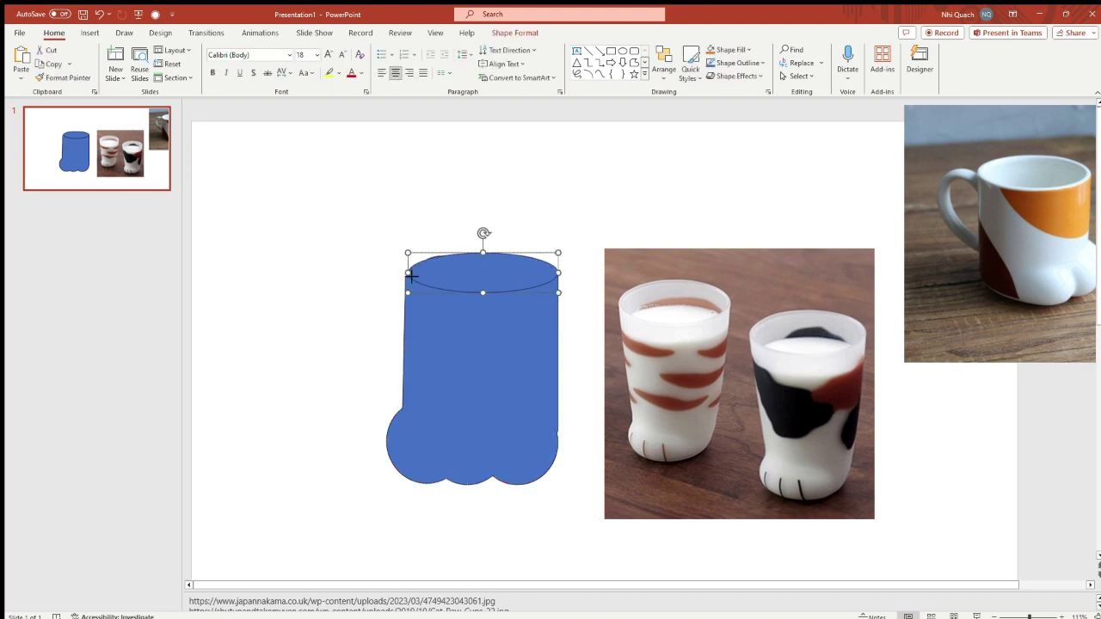
# Step: Fill both the cup body and the rim oval light grey
pyautogui.click(418, 327)
pyautogui.moveTo(966, 270); pyautogui.dragTo(965, 277)
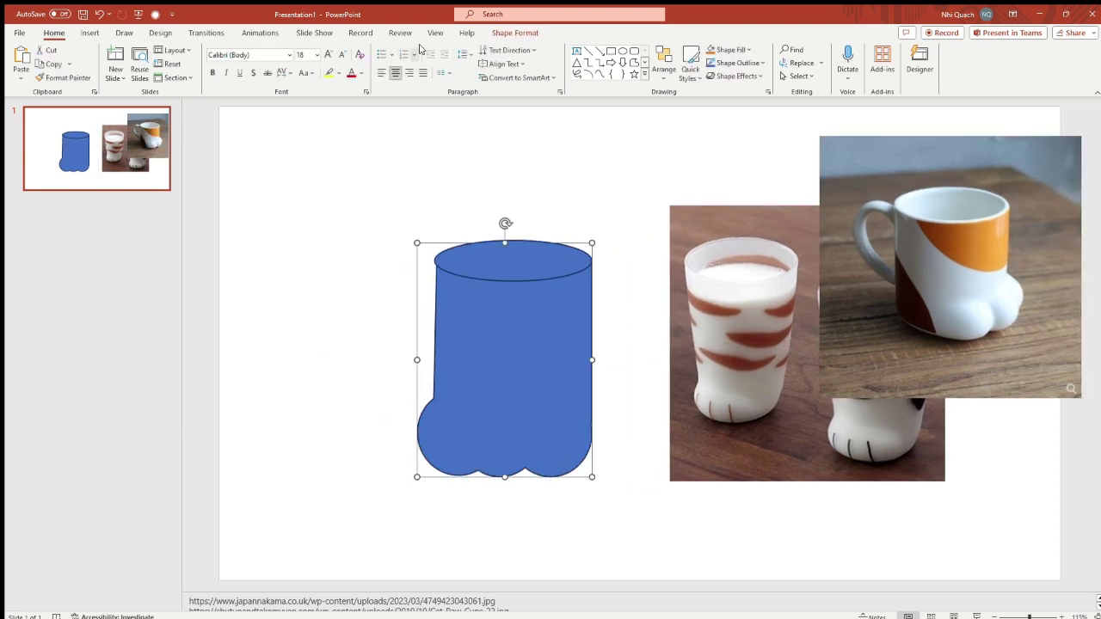
pyautogui.click(428, 50)
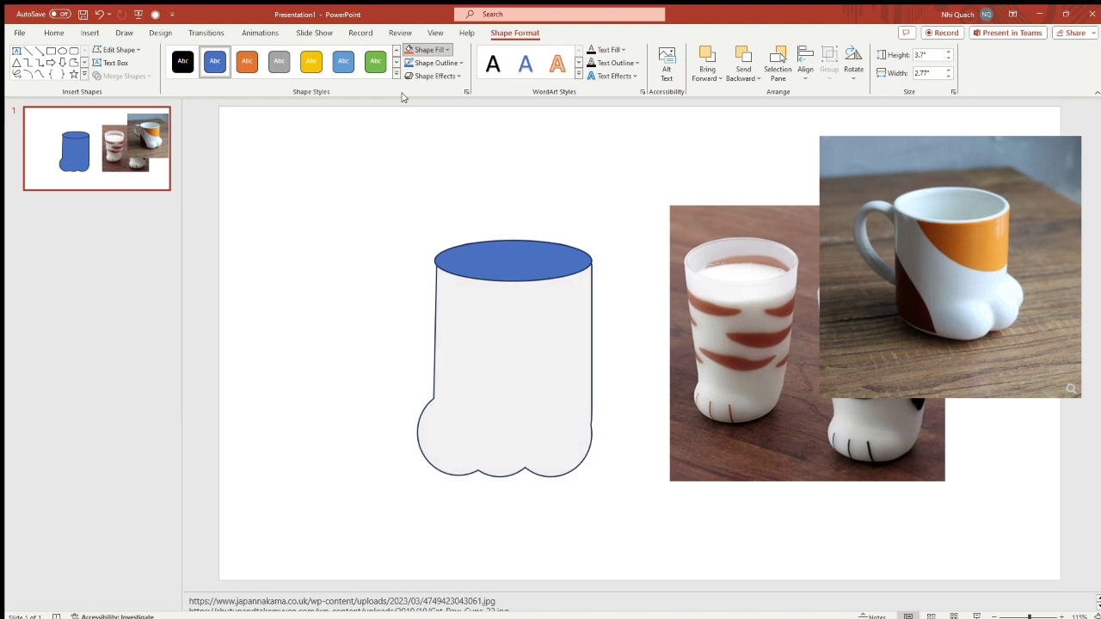
pyautogui.click(513, 276)
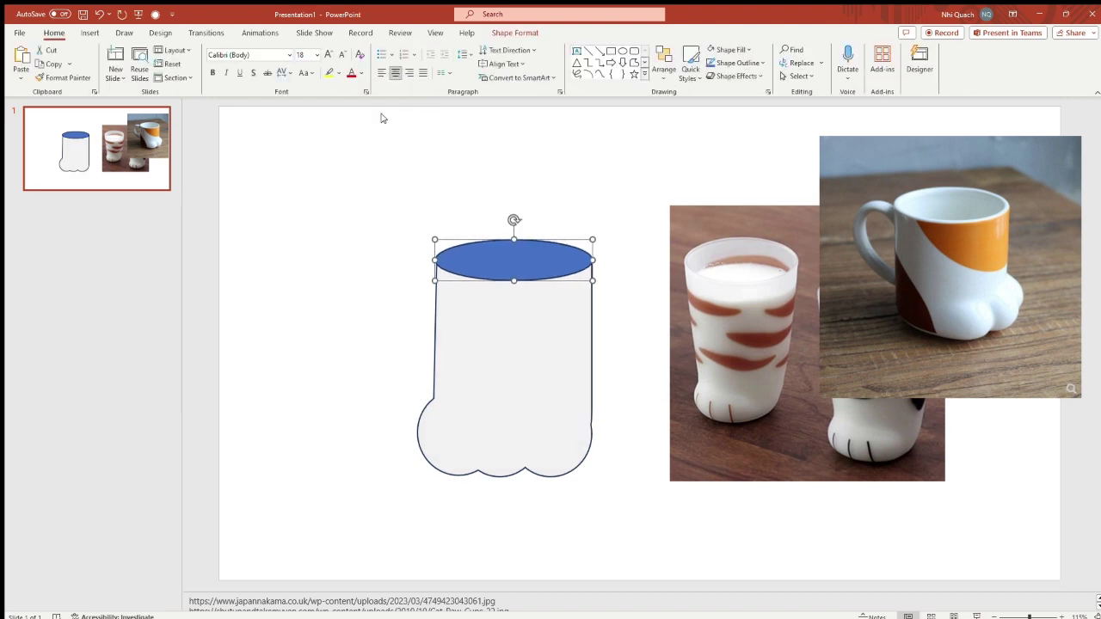
pyautogui.click(504, 32)
pyautogui.click(421, 47)
pyautogui.press('Escape')
pyautogui.click(563, 392)
pyautogui.press('Escape')
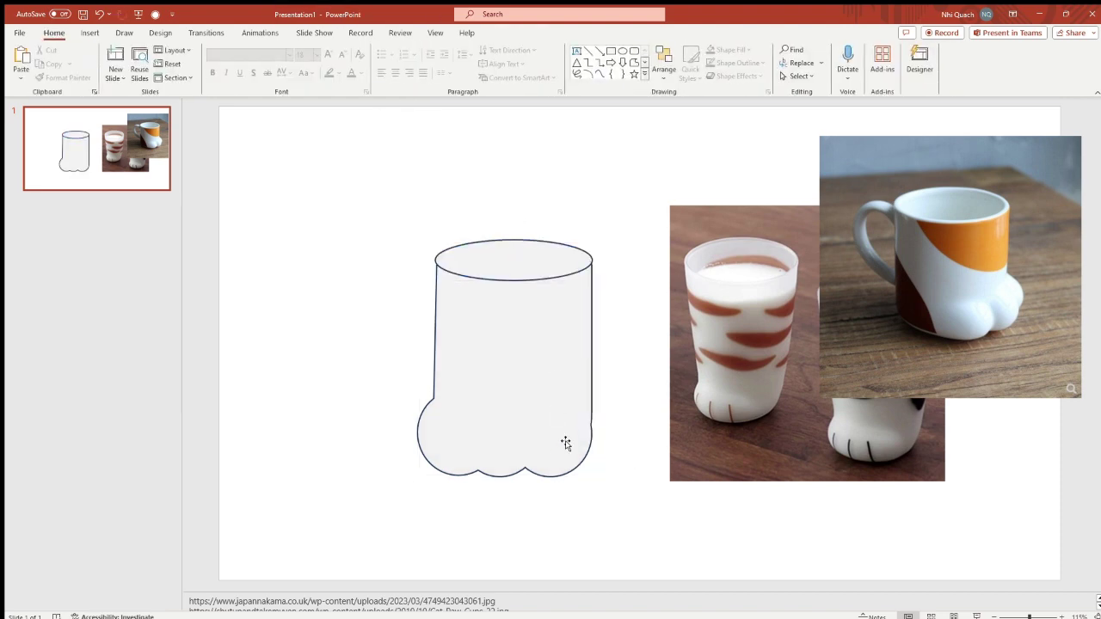
# Step: Copy the rim into a large circle and a smaller centred circle, then combine them into a ring
pyautogui.click(530, 270)
pyautogui.moveTo(531, 270)
pyautogui.mouseDown()
pyautogui.moveTo(566, 290)
pyautogui.moveTo(583, 423)
pyautogui.mouseUp()
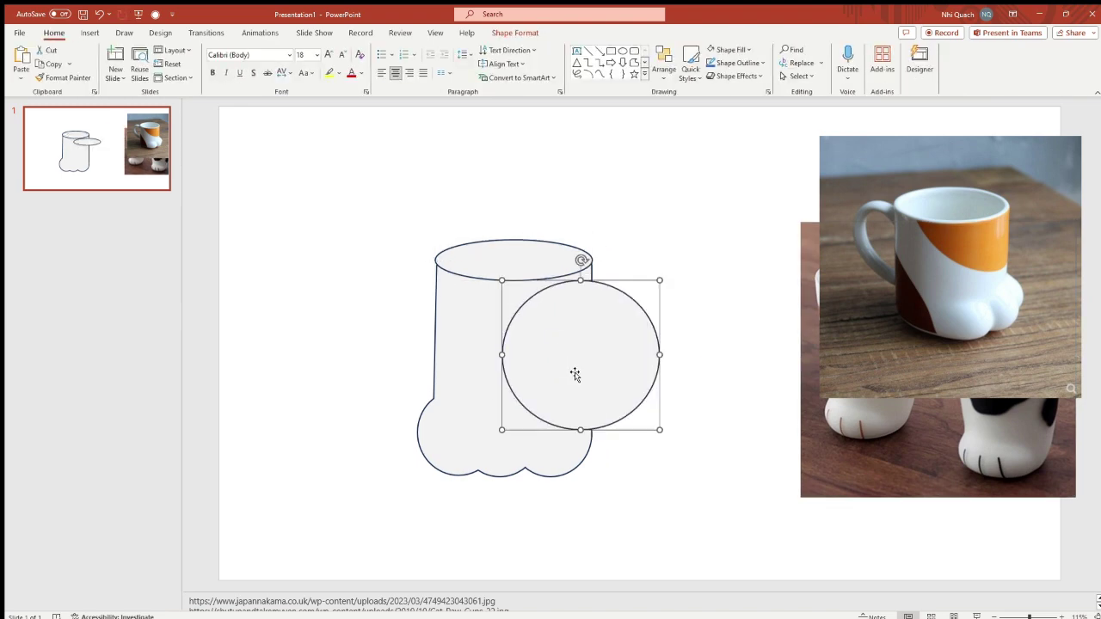
pyautogui.hotkey('ctrl', 'd')
pyautogui.moveTo(683, 442); pyautogui.dragTo(662, 421)
pyautogui.moveTo(677, 344); pyautogui.dragTo(600, 343)
pyautogui.click(514, 33)
pyautogui.click(120, 76)
pyautogui.click(129, 107)
# Step: Draw a rectangle over the ring's left half and fragment the ring with it
pyautogui.click(50, 50)
pyautogui.click(504, 231)
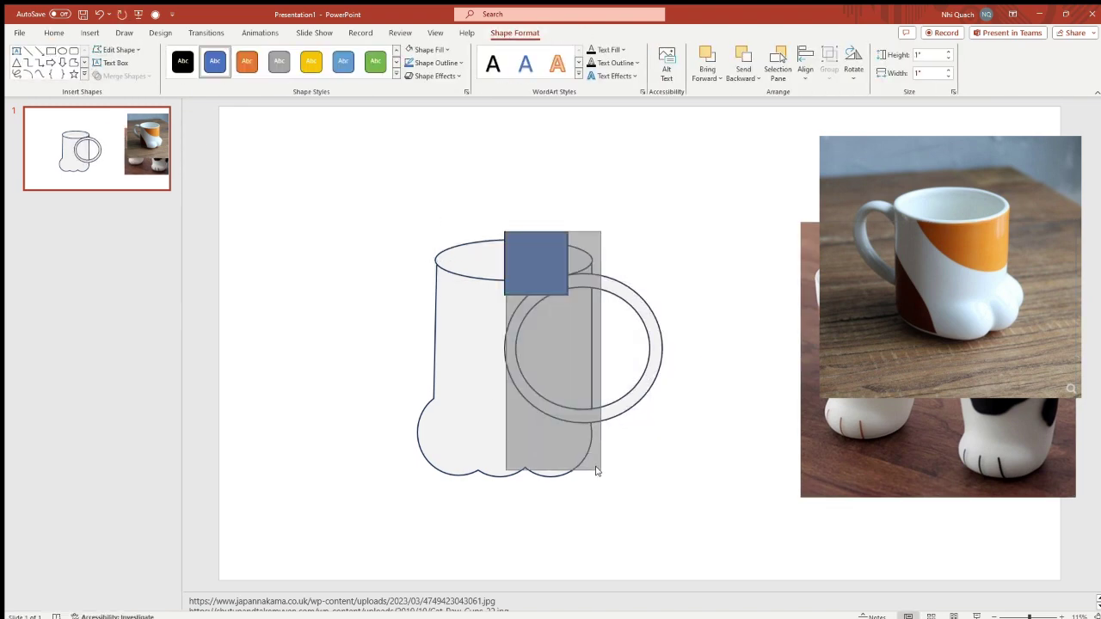
pyautogui.moveTo(577, 304)
pyautogui.mouseDown()
pyautogui.moveTo(600, 447)
pyautogui.moveTo(592, 454)
pyautogui.mouseUp()
pyautogui.keyDown('shift'); pyautogui.click(650, 361); pyautogui.keyUp('shift')
pyautogui.click(120, 76)
pyautogui.click(129, 126)
# Step: Separate the ring pieces, keeping the right arc beside the mug and removing the leftovers
pyautogui.moveTo(551, 344); pyautogui.dragTo(692, 218)
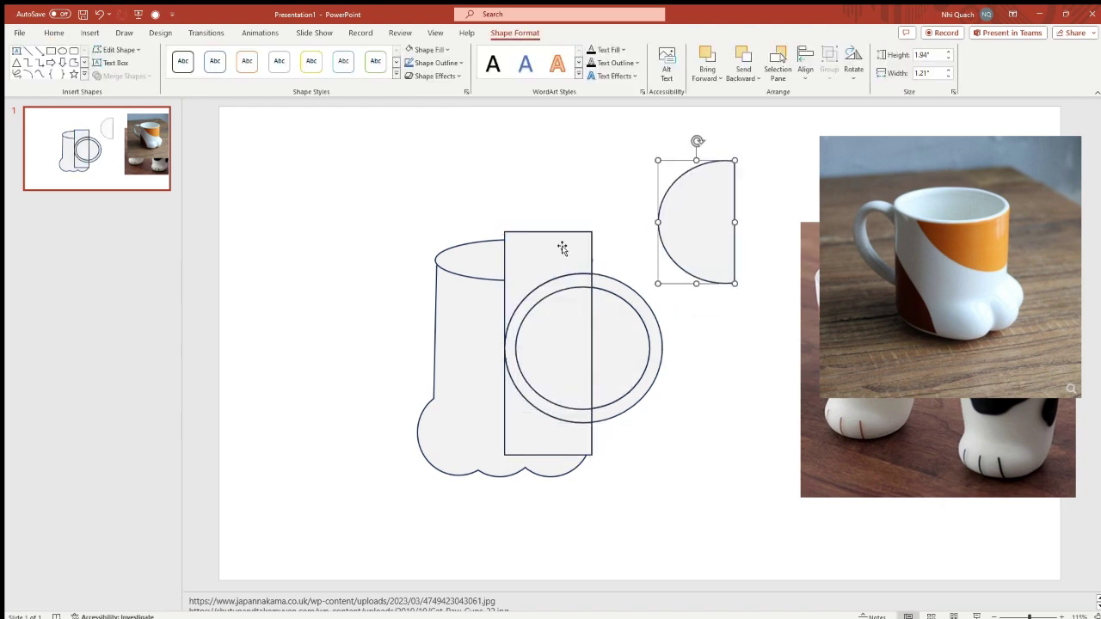
pyautogui.moveTo(551, 258); pyautogui.dragTo(925, 284)
pyautogui.moveTo(519, 384); pyautogui.dragTo(783, 375)
pyautogui.moveTo(582, 343); pyautogui.dragTo(680, 321)
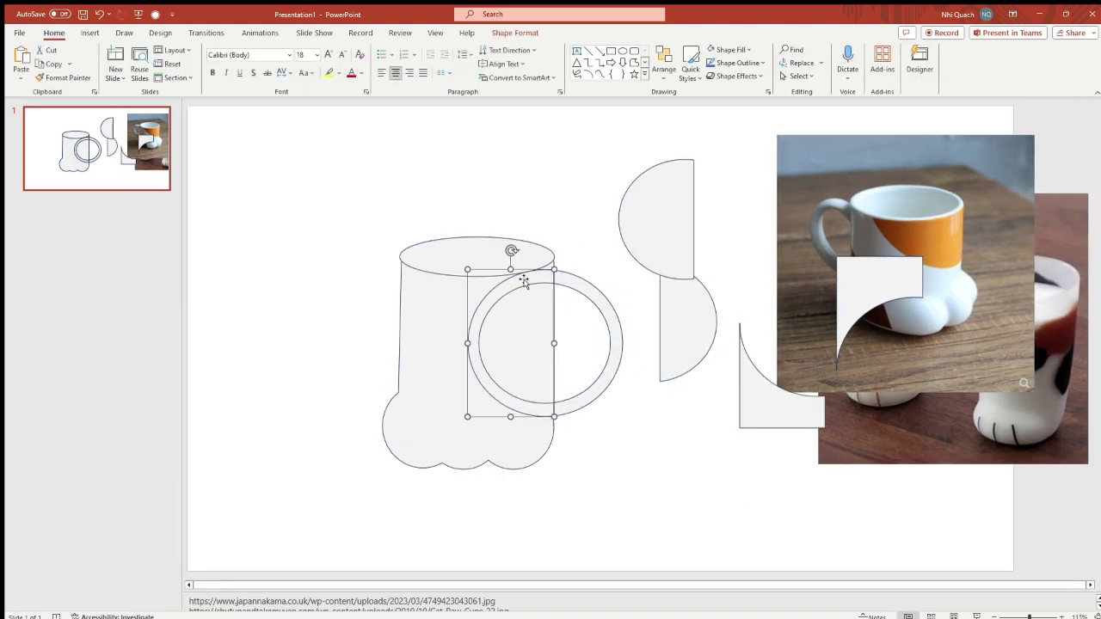
pyautogui.moveTo(511, 333); pyautogui.dragTo(745, 407)
pyautogui.click(496, 430)
pyautogui.click(644, 456)
pyautogui.hotkey('ctrl', 'z')
pyautogui.hotkey('ctrl', 'z')
pyautogui.hotkey('ctrl', 'z')
pyautogui.hotkey('ctrl', 'y')
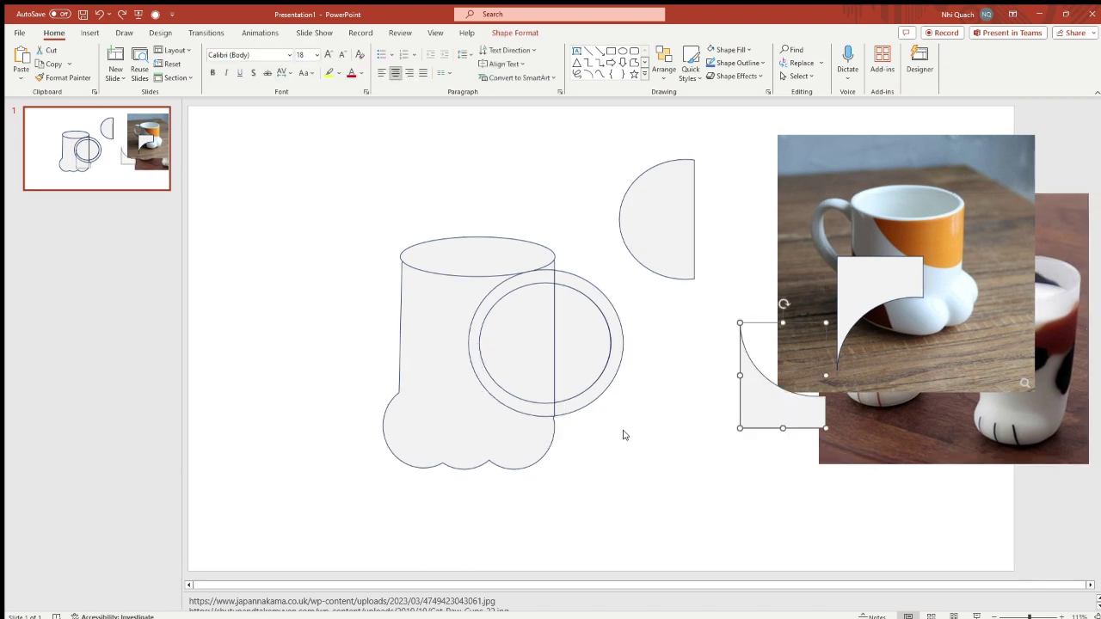
pyautogui.hotkey('ctrl', 'y')
pyautogui.hotkey('ctrl', 'y')
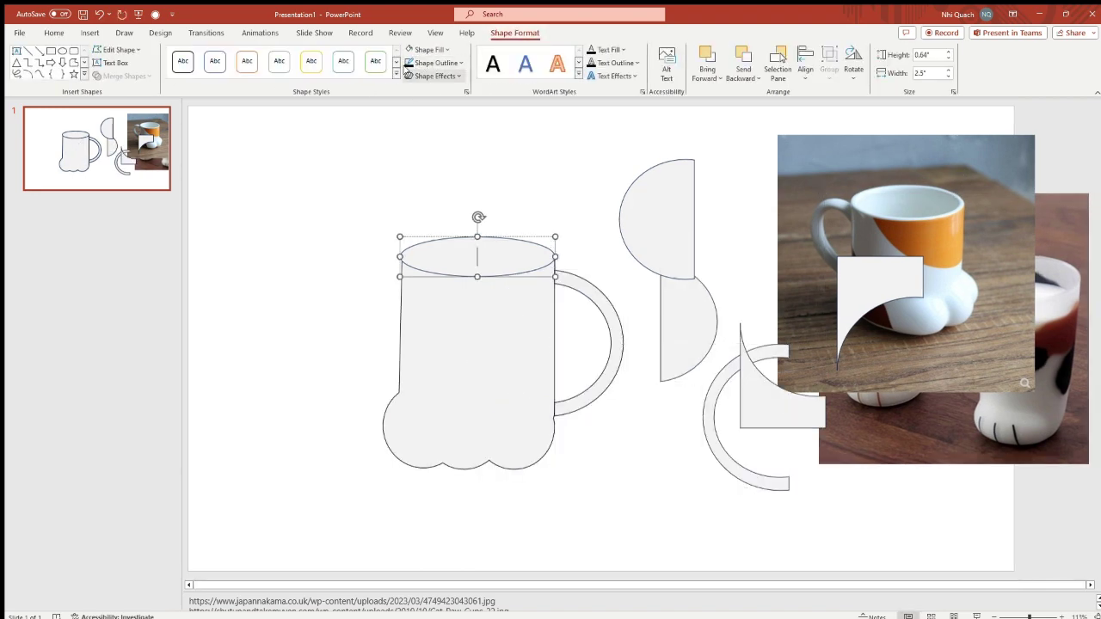
# Step: Bend the top of the handle arc outward so it tapers
pyautogui.click(605, 297)
pyautogui.doubleClick(604, 298)
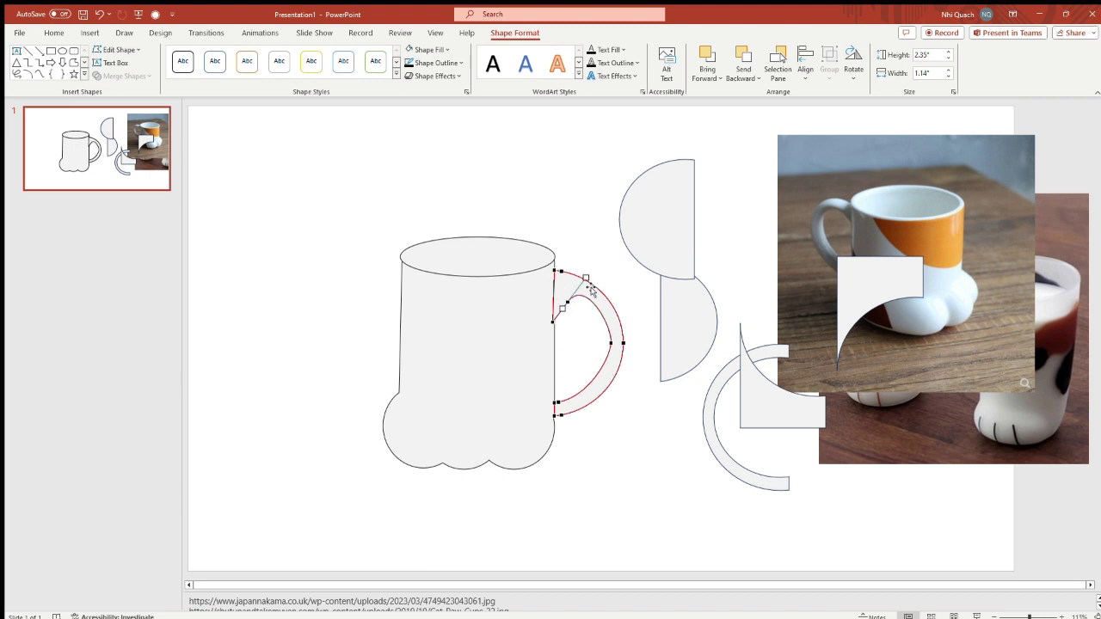
pyautogui.moveTo(575, 281); pyautogui.dragTo(576, 281)
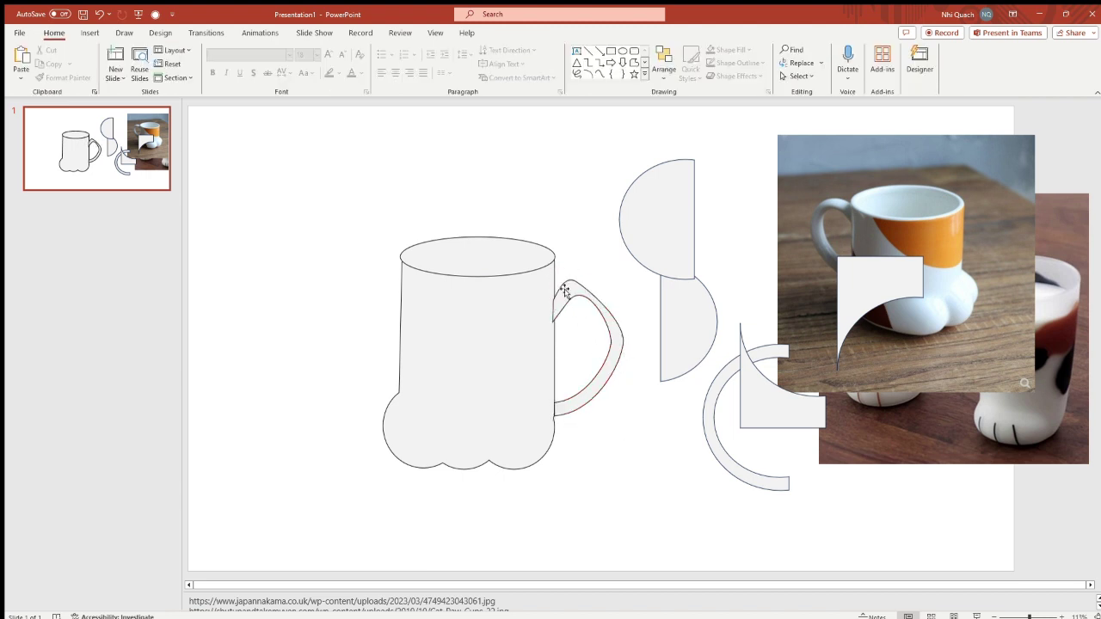
pyautogui.press('Escape')
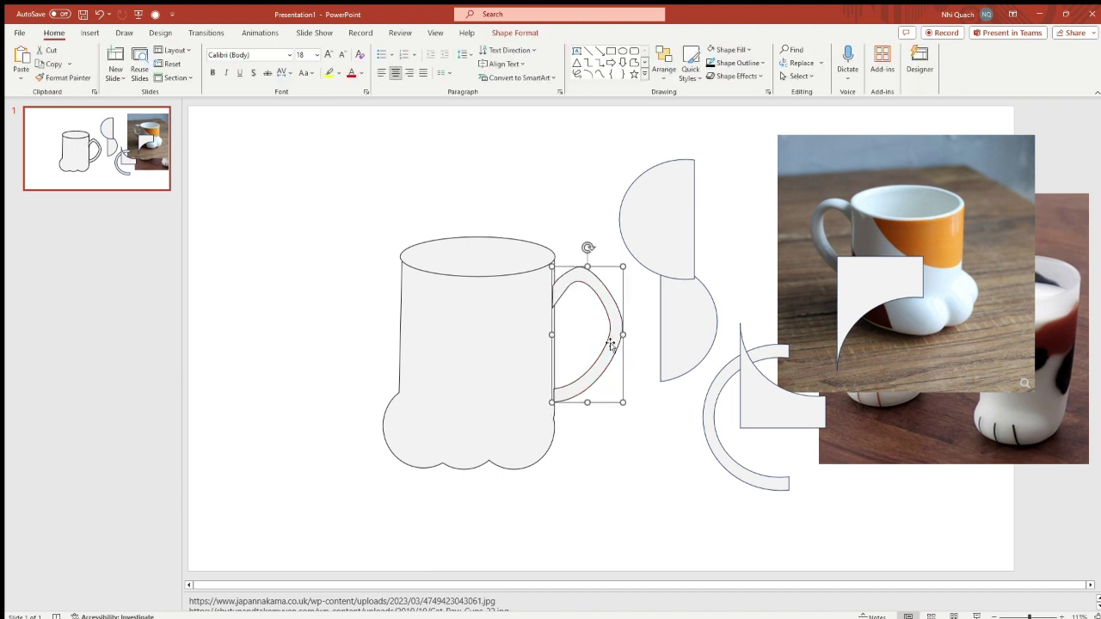
# Step: Draw two tilted ovals, one over the mug's top corner and one at its base
pyautogui.press('Escape')
pyautogui.click(91, 33)
pyautogui.click(247, 62)
pyautogui.click(258, 198)
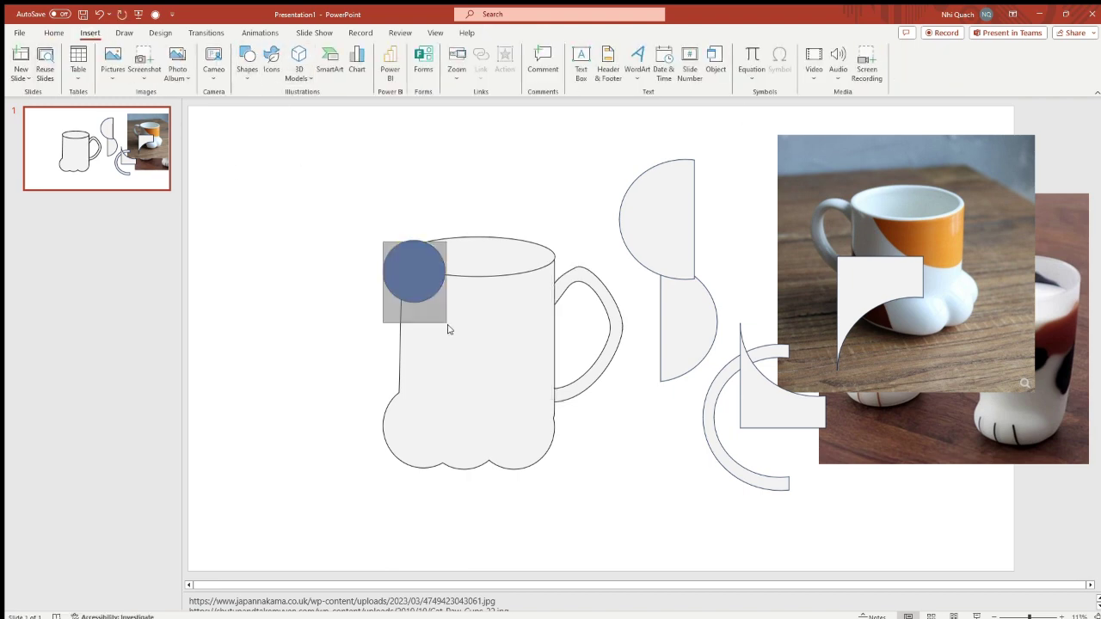
pyautogui.moveTo(381, 239); pyautogui.dragTo(494, 366)
pyautogui.moveTo(444, 222); pyautogui.dragTo(416, 222)
pyautogui.keyDown('ctrl'); pyautogui.moveTo(486, 303); pyautogui.dragTo(560, 482); pyautogui.keyUp('ctrl')
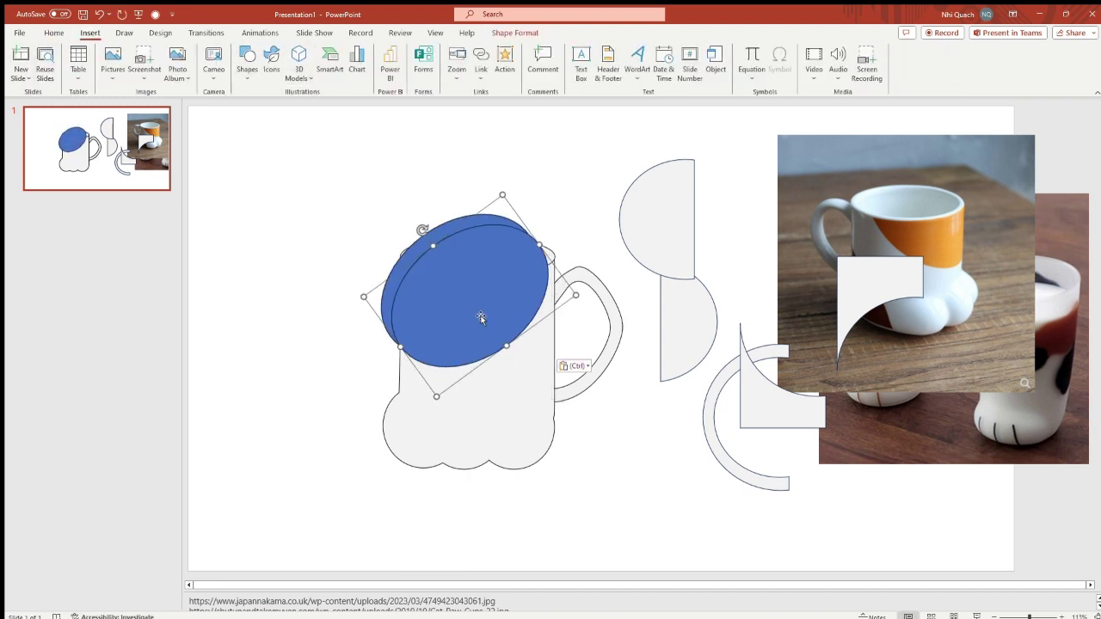
pyautogui.moveTo(467, 393)
pyautogui.mouseDown()
pyautogui.moveTo(476, 403)
pyautogui.moveTo(528, 364)
pyautogui.mouseUp()
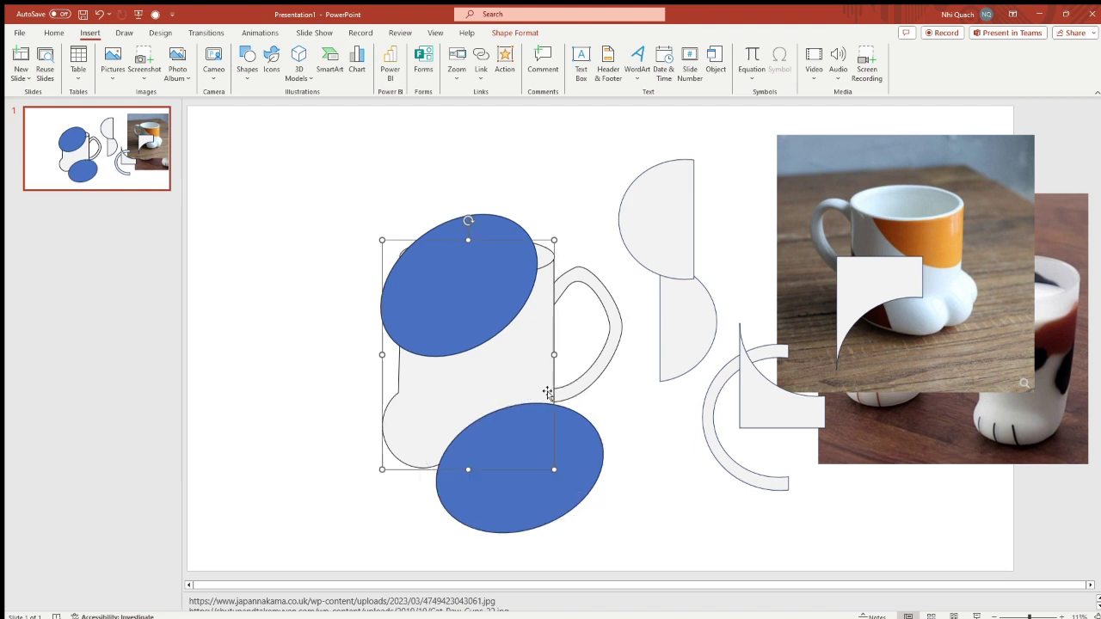
# Step: Union the mug's body parts into a single body shape
pyautogui.click(475, 317)
pyautogui.moveTo(458, 284)
pyautogui.mouseDown()
pyautogui.moveTo(270, 313)
pyautogui.moveTo(432, 310)
pyautogui.moveTo(901, 346)
pyautogui.mouseUp()
pyautogui.keyDown('shift'); pyautogui.click(475, 317); pyautogui.keyUp('shift')
pyautogui.click(515, 33)
pyautogui.click(120, 76)
pyautogui.click(137, 95)
# Step: Fragment the mug along the ovals and move the excess fragments away
pyautogui.keyDown('shift'); pyautogui.click(448, 300); pyautogui.keyUp('shift')
pyautogui.click(121, 76)
pyautogui.click(119, 128)
pyautogui.click(372, 316)
pyautogui.moveTo(515, 345); pyautogui.dragTo(749, 332)
pyautogui.moveTo(559, 499); pyautogui.dragTo(846, 418)
pyautogui.click(494, 438)
# Step: Fill the lower paw piece black and the top patch peach
pyautogui.click(430, 49)
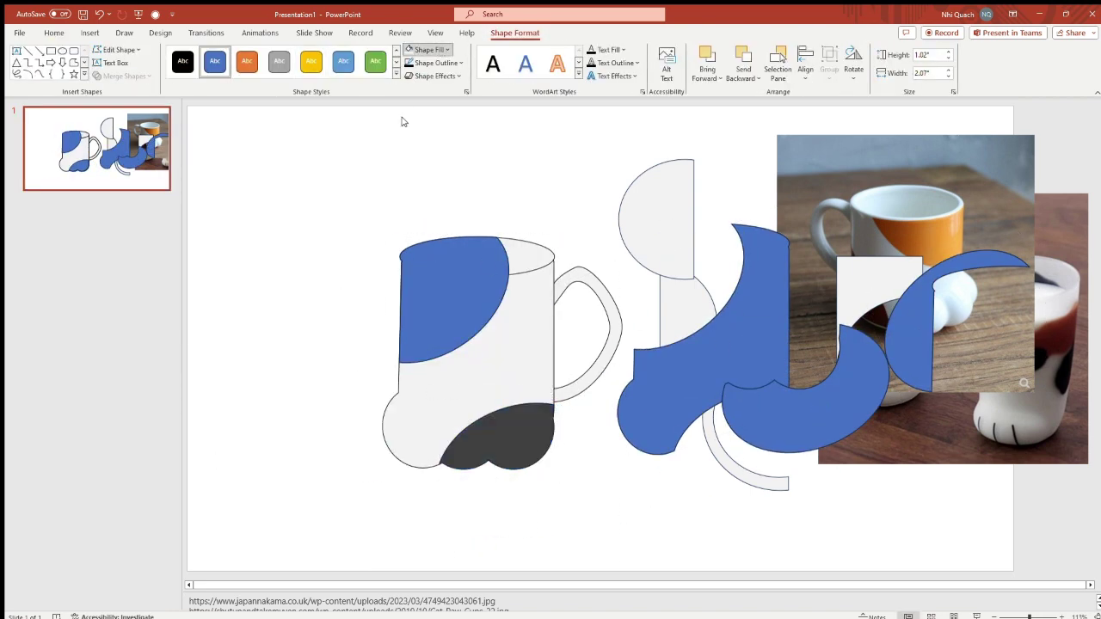
pyautogui.click(453, 247)
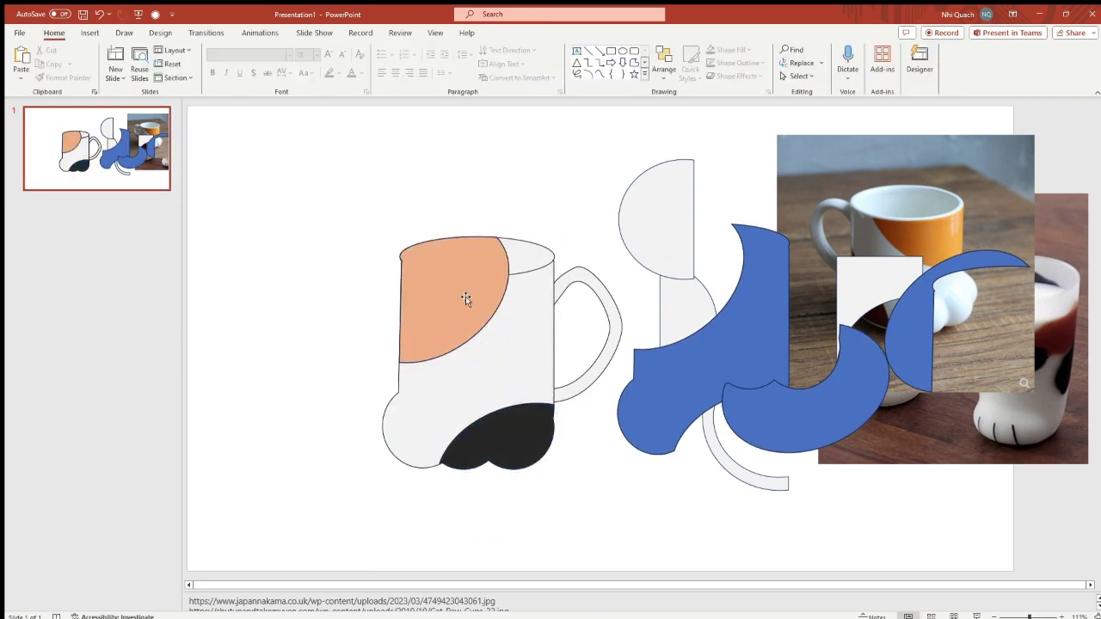
pyautogui.click(527, 262)
pyautogui.click(515, 33)
# Step: Cut and paste the rim oval so it sits in front over the mug top
pyautogui.click(719, 79)
pyautogui.hotkey('ctrl', 'x')
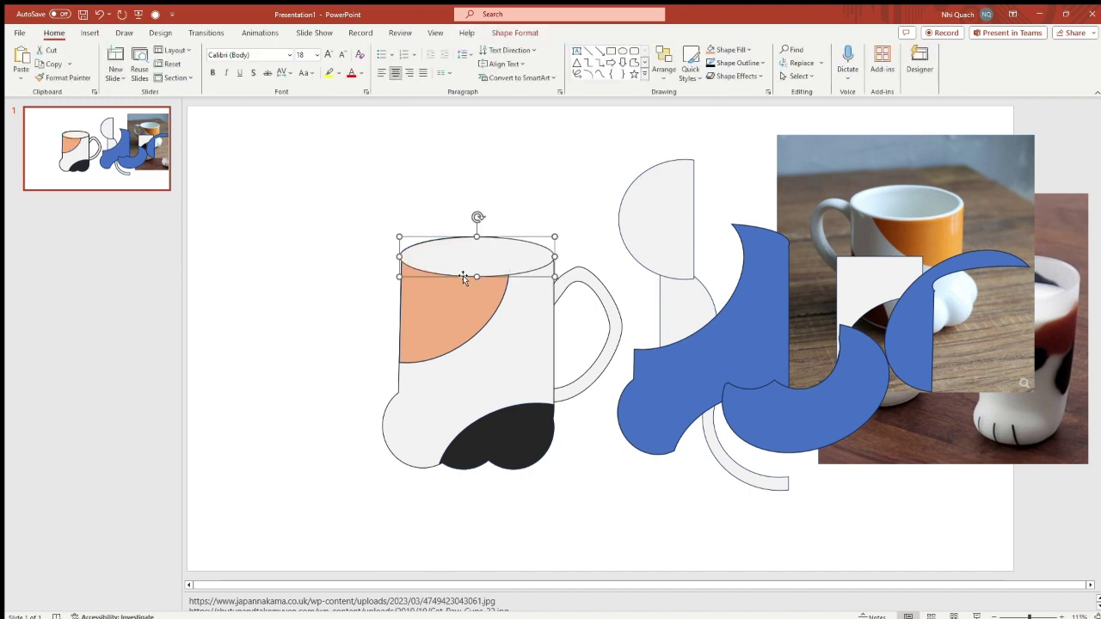
pyautogui.hotkey('ctrl', 'v')
pyautogui.moveTo(485, 253); pyautogui.dragTo(475, 255)
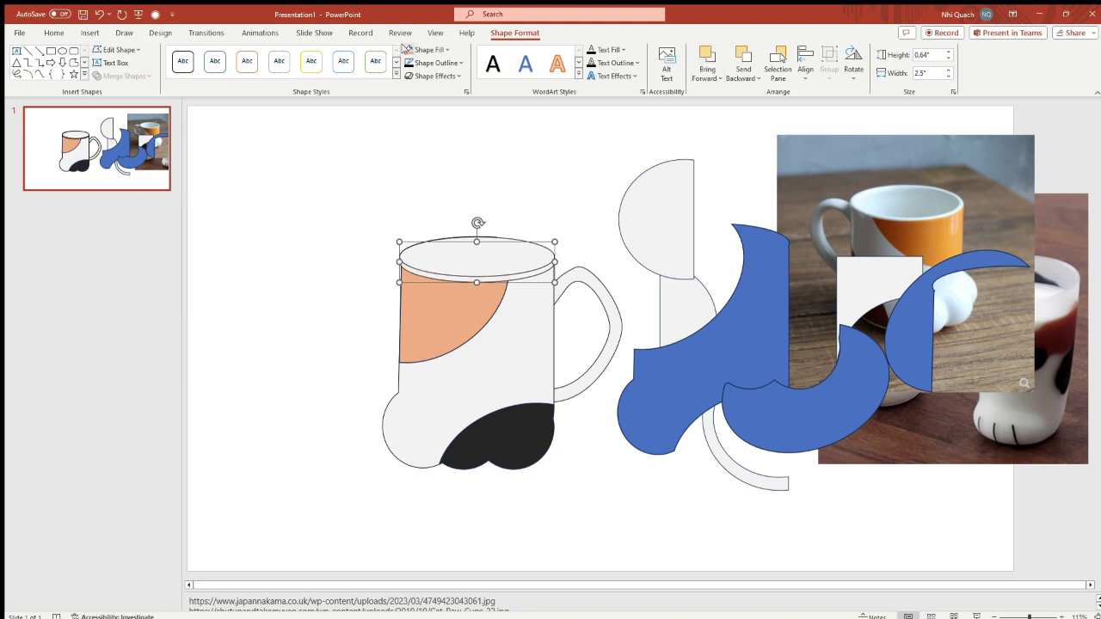
# Step: Place a pasted copy of the rim oval on the mug's rim as the dark brown coffee
pyautogui.click(581, 227)
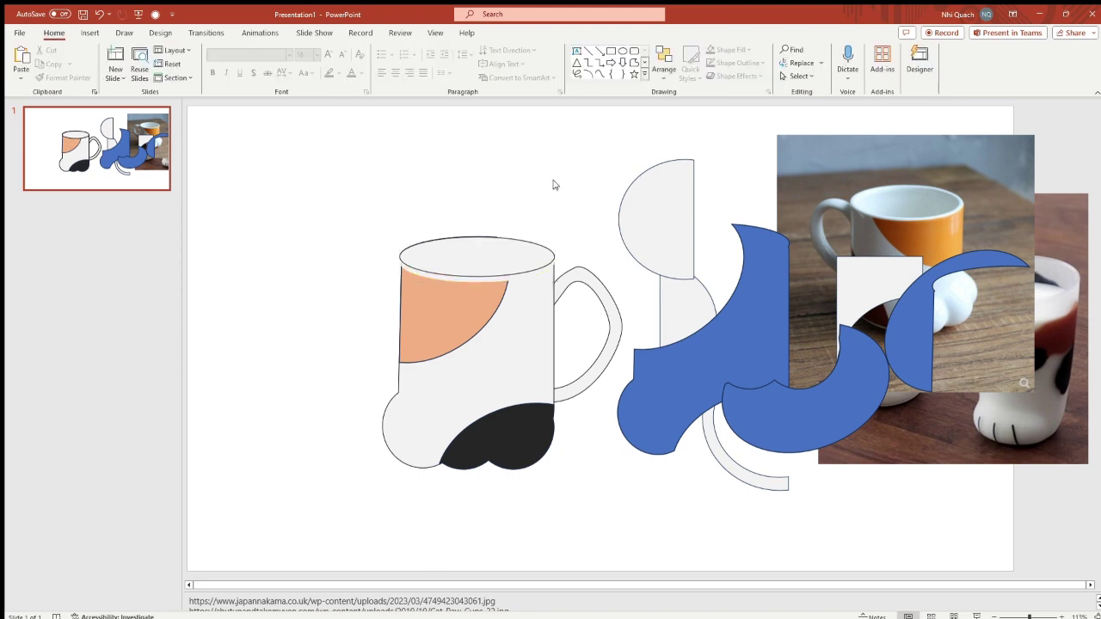
pyautogui.hotkey('ctrl', 'v')
pyautogui.moveTo(540, 282)
pyautogui.mouseDown()
pyautogui.moveTo(814, 199)
pyautogui.moveTo(743, 191)
pyautogui.mouseUp()
pyautogui.click(488, 345)
pyautogui.hotkey('ctrl', 'z')
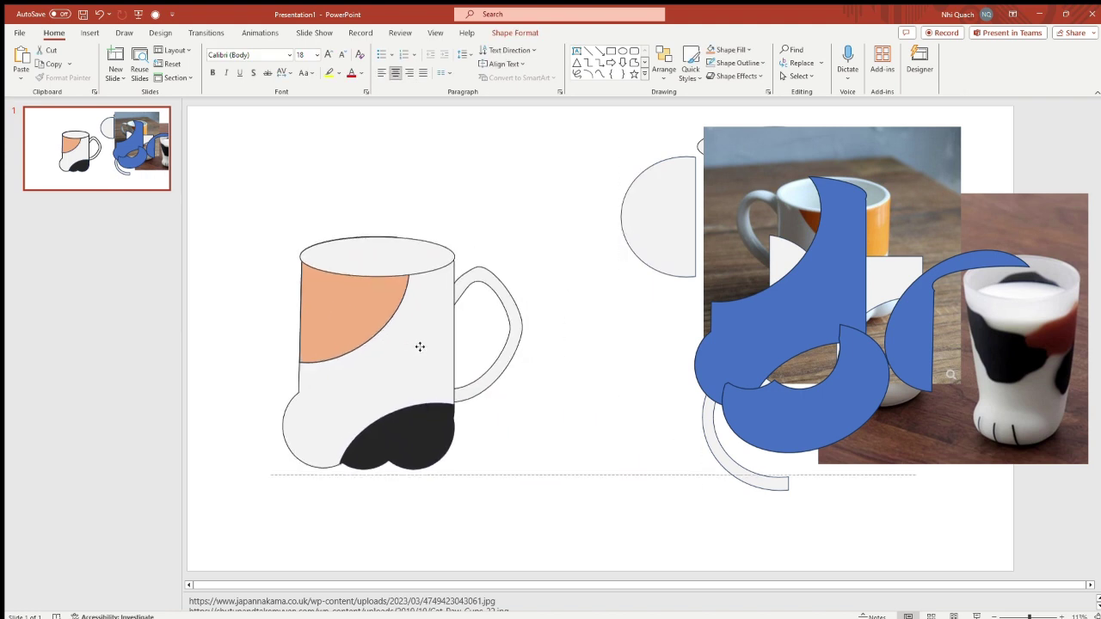
pyautogui.hotkey('ctrl', 'z')
pyautogui.hotkey('ctrl', 'z')
pyautogui.click(535, 32)
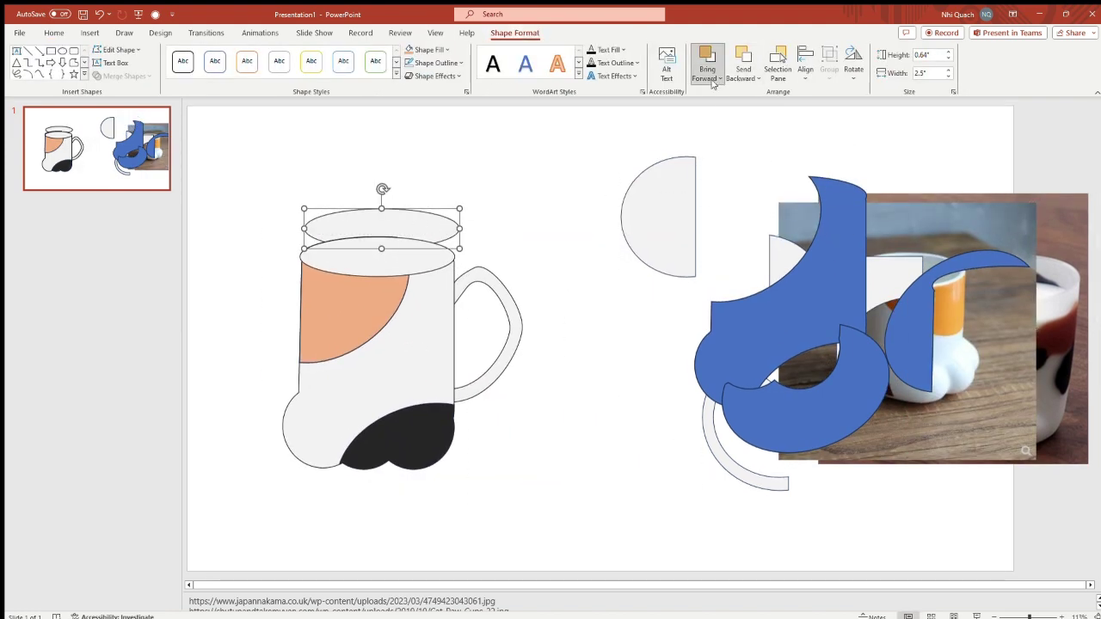
pyautogui.moveTo(381, 227); pyautogui.dragTo(374, 254)
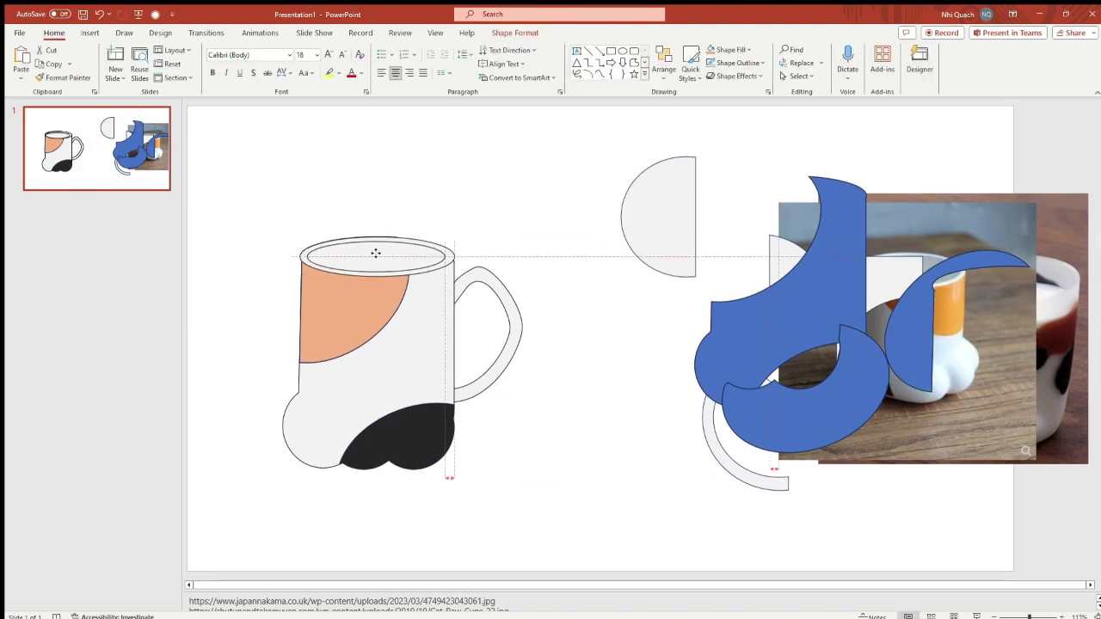
pyautogui.click(514, 33)
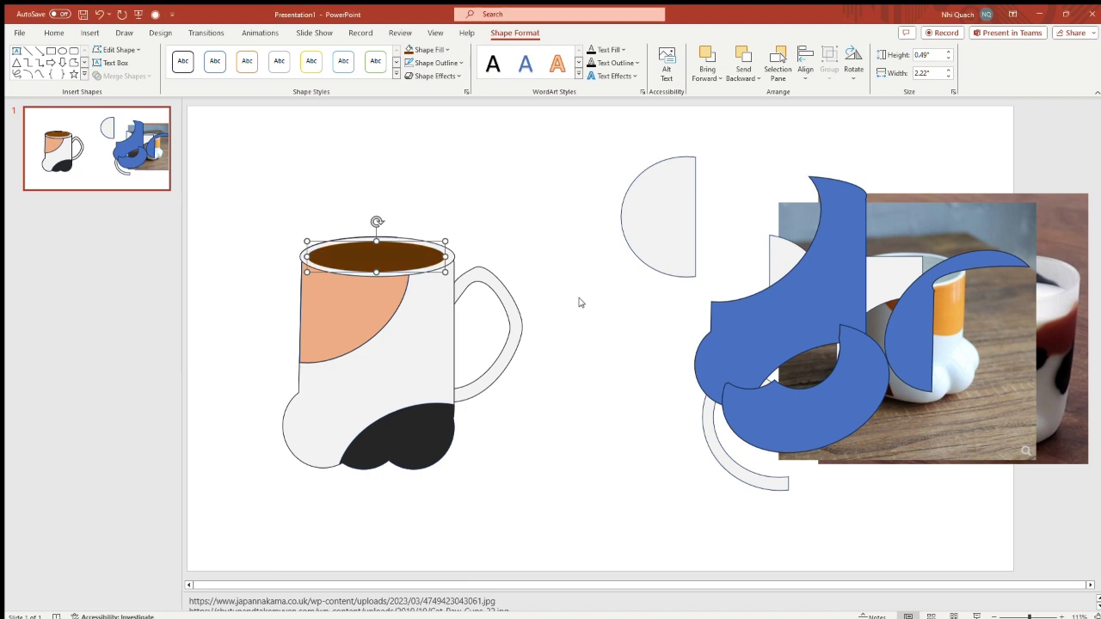
# Step: Ungroup the mug with Ctrl+Shift+G and select its rim, peach patch and body pieces
pyautogui.moveTo(592, 523); pyautogui.dragTo(226, 172)
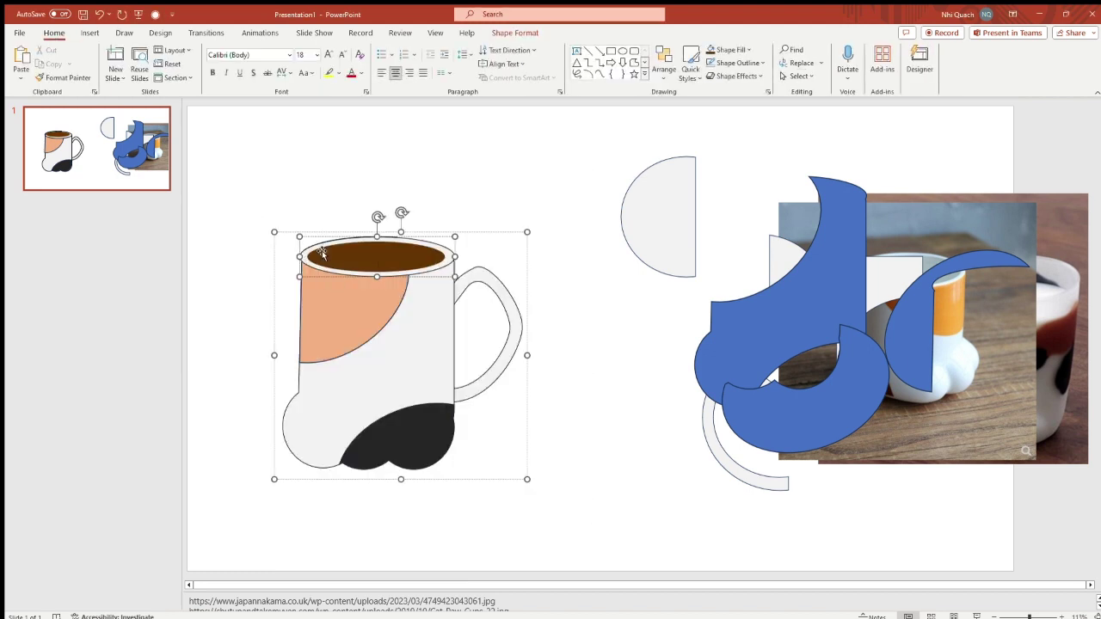
pyautogui.hotkey('ctrl', 'shift', 'g')
pyautogui.press('Tab')
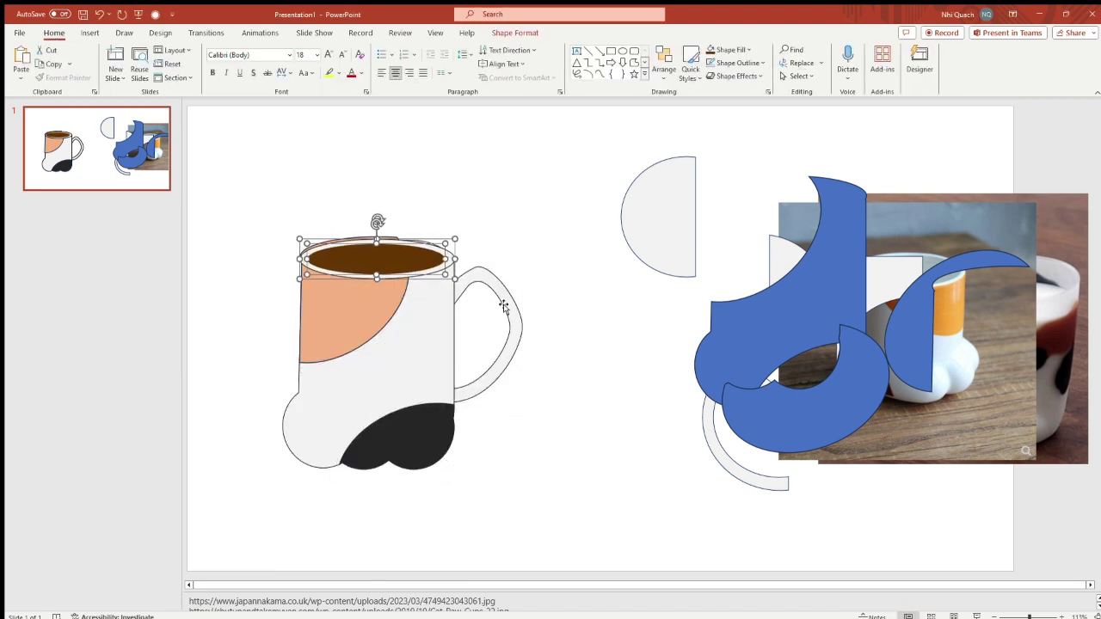
pyautogui.doubleClick(449, 261)
pyautogui.write('2.45"')
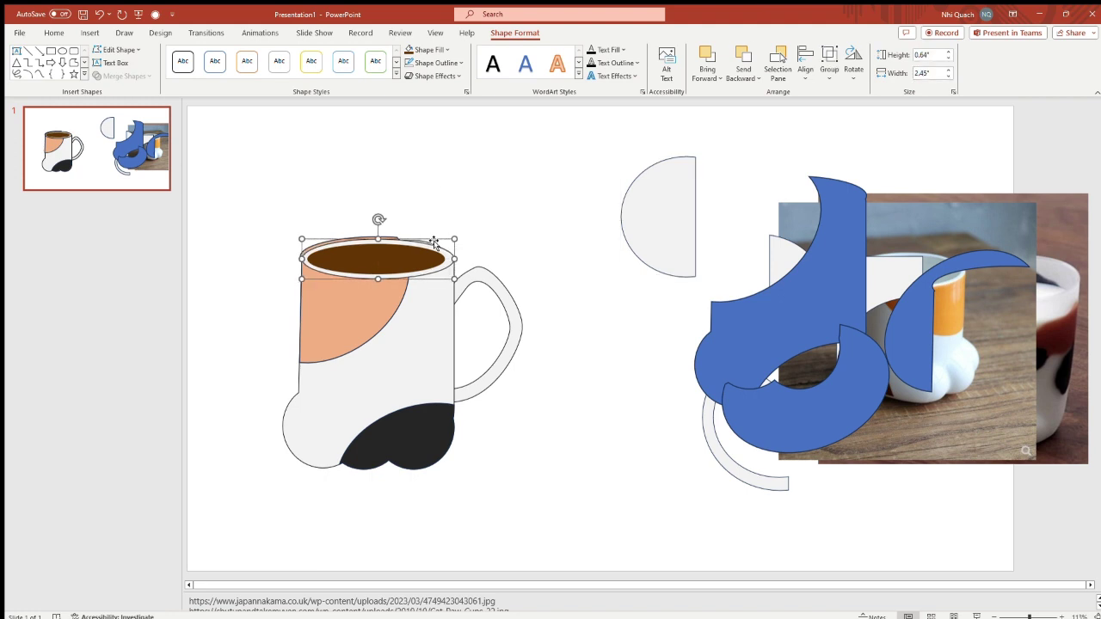
pyautogui.click(344, 307)
pyautogui.click(411, 315)
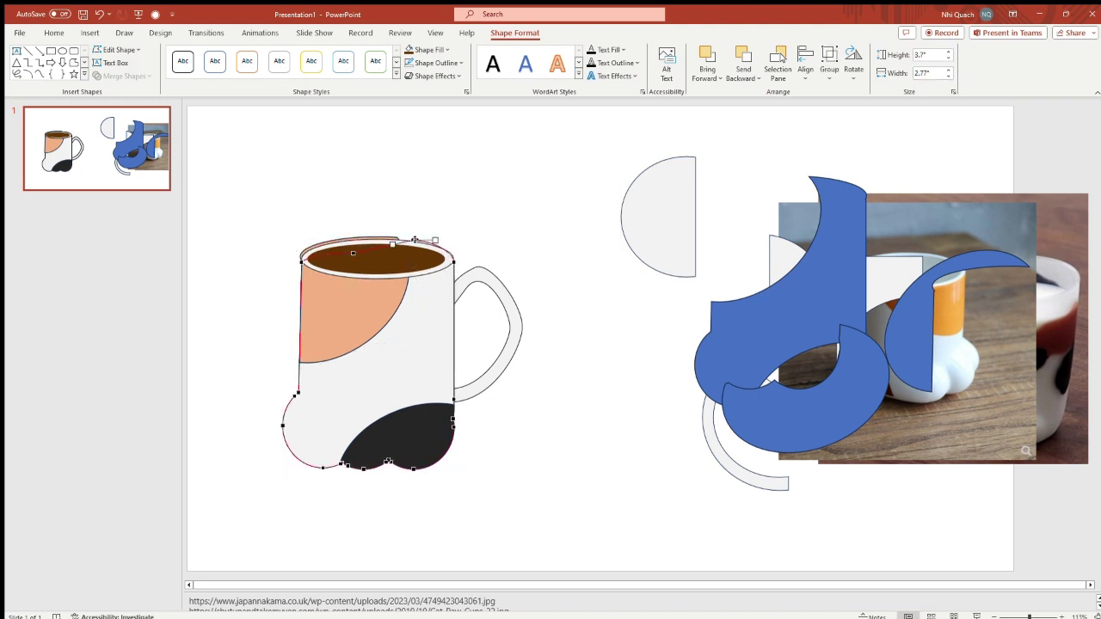
pyautogui.click(341, 305)
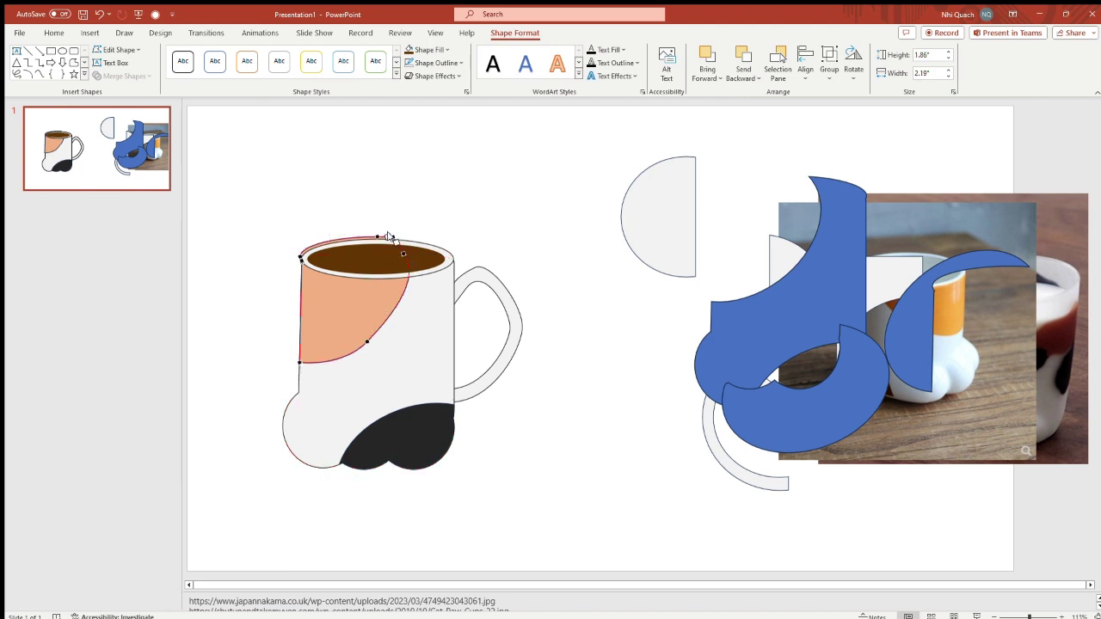
pyautogui.moveTo(626, 537); pyautogui.dragTo(197, 115)
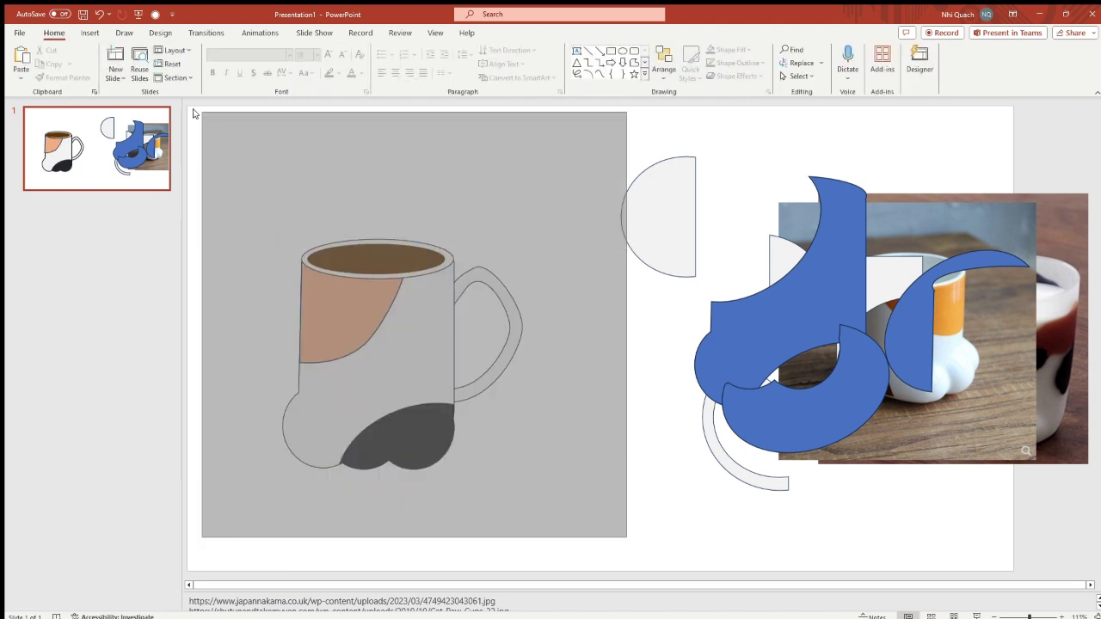
pyautogui.moveTo(622, 532)
pyautogui.mouseDown()
pyautogui.moveTo(250, 270)
pyautogui.moveTo(241, 228)
pyautogui.mouseUp()
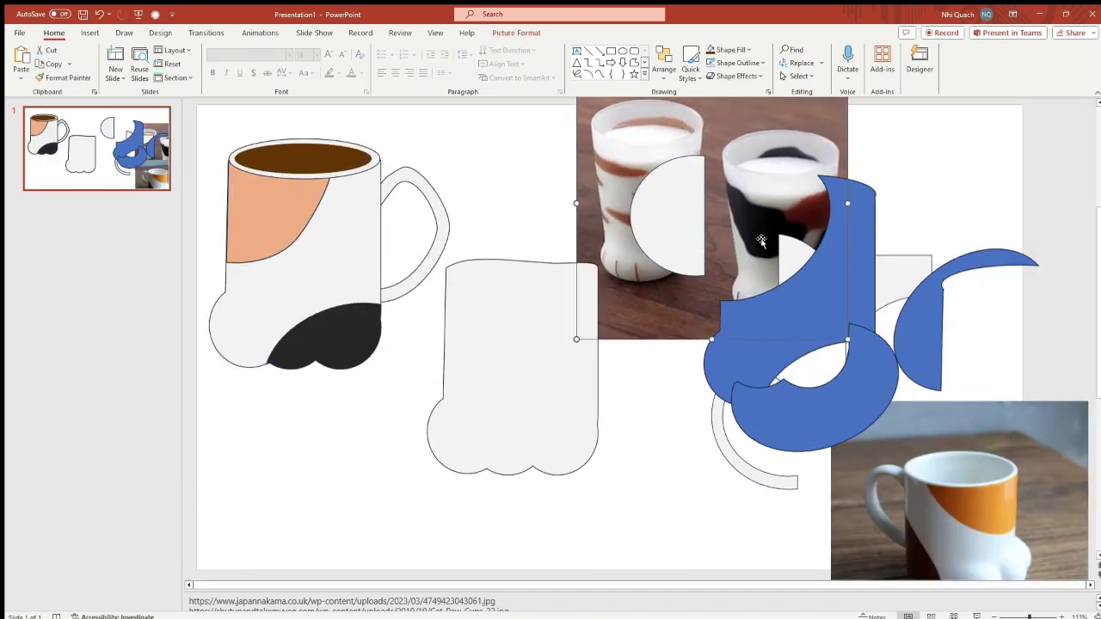
# Step: Edit the paw outline's points to lift the left notch and round the bottom-left corner, then lower it
pyautogui.rightClick(496, 273)
pyautogui.click(486, 391)
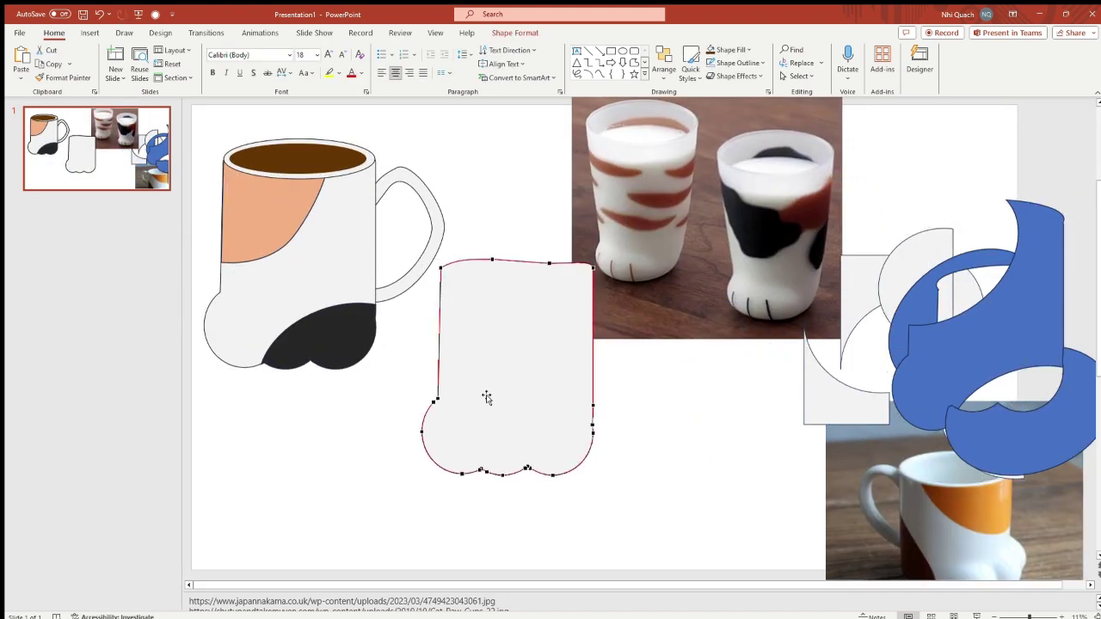
pyautogui.moveTo(449, 408); pyautogui.dragTo(444, 376)
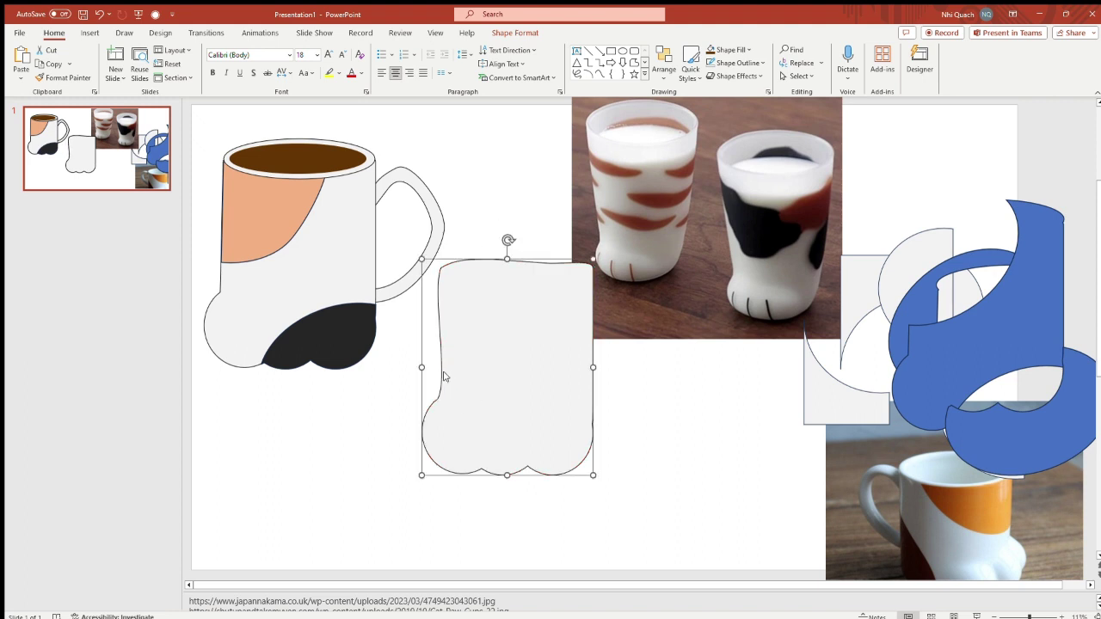
pyautogui.click(436, 397)
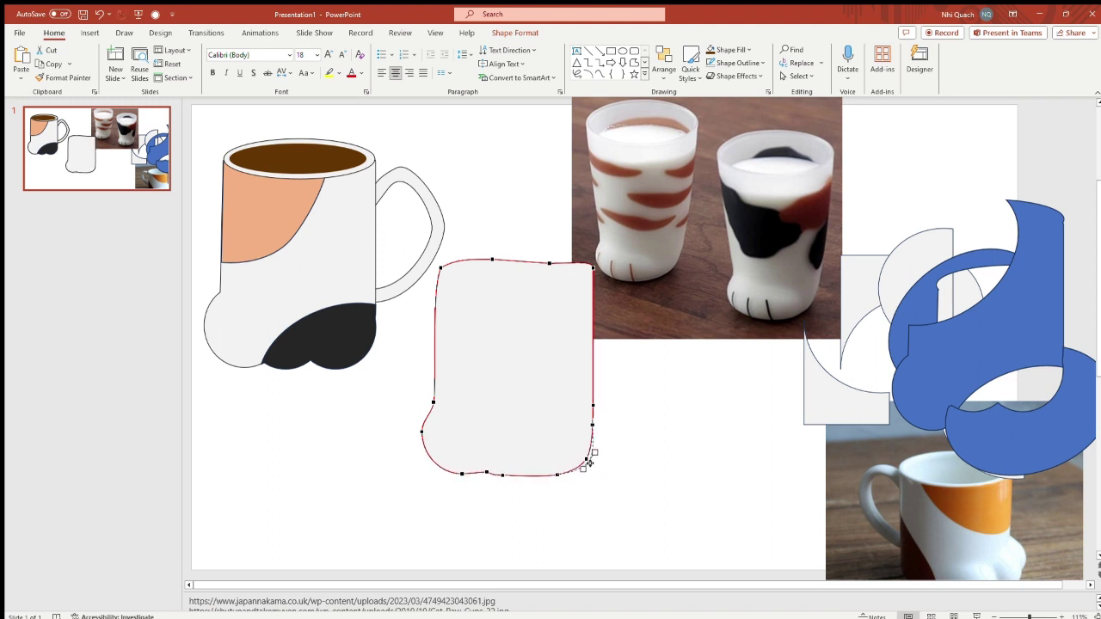
pyautogui.moveTo(492, 480); pyautogui.dragTo(444, 468)
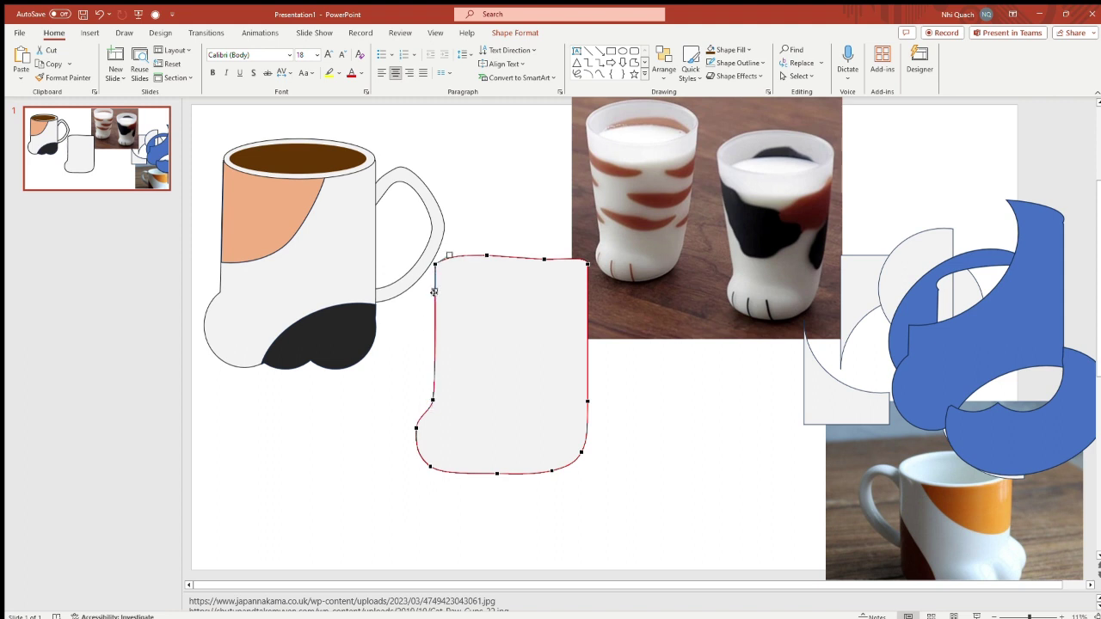
pyautogui.moveTo(492, 317); pyautogui.dragTo(481, 353)
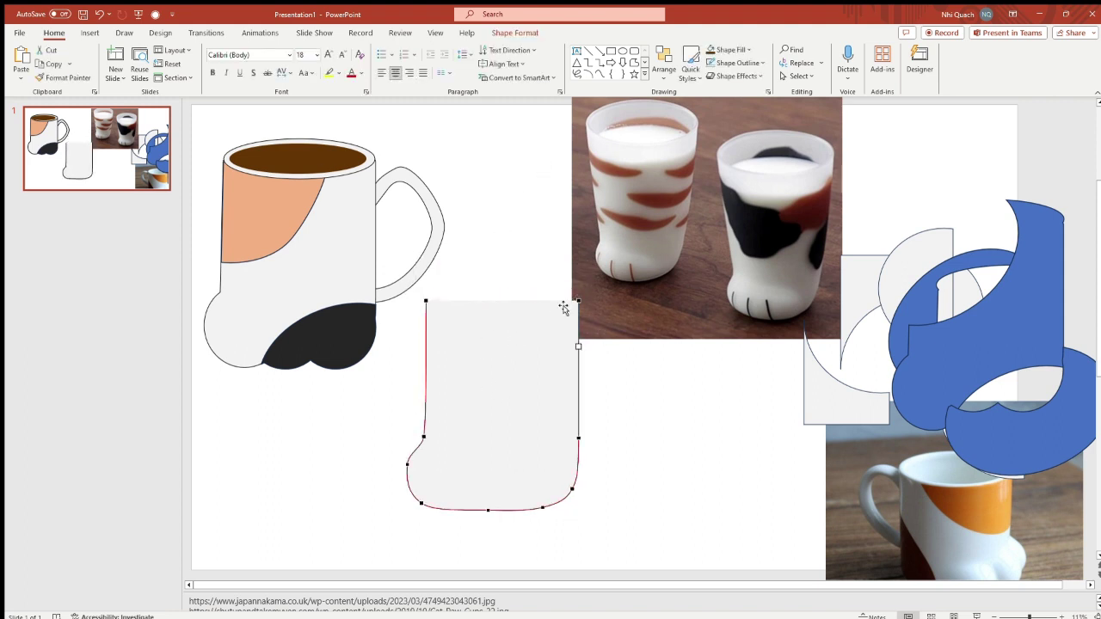
# Step: Copy the rim ellipse onto the glass, resize it to fit, and subtract it from the glass body
pyautogui.click(322, 172)
pyautogui.moveTo(322, 172); pyautogui.dragTo(507, 314)
pyautogui.click(515, 32)
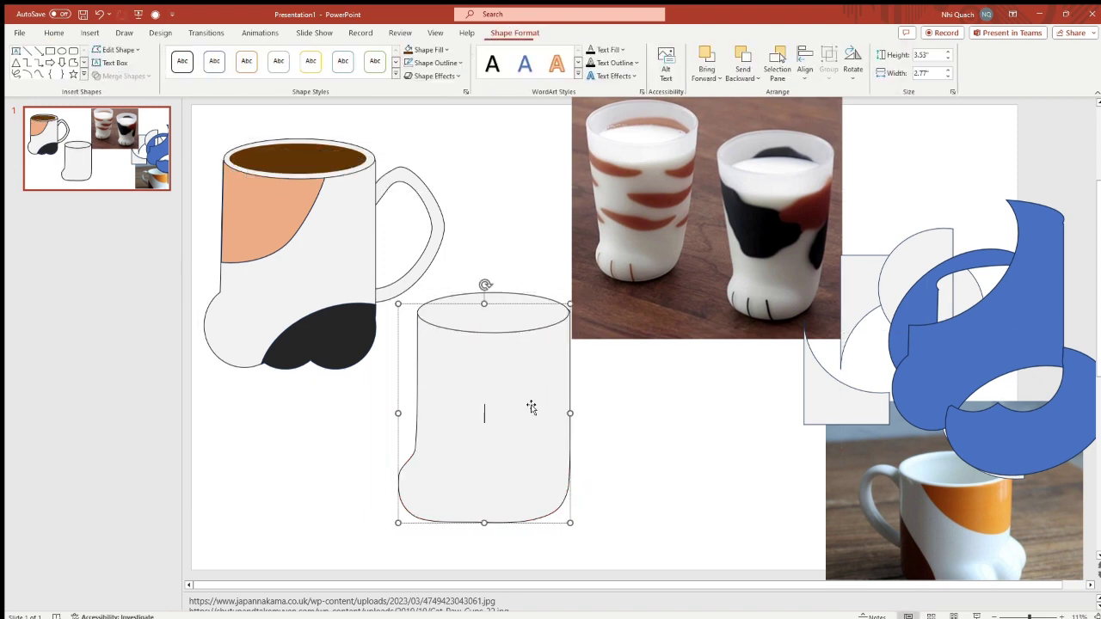
pyautogui.click(634, 412)
pyautogui.click(546, 316)
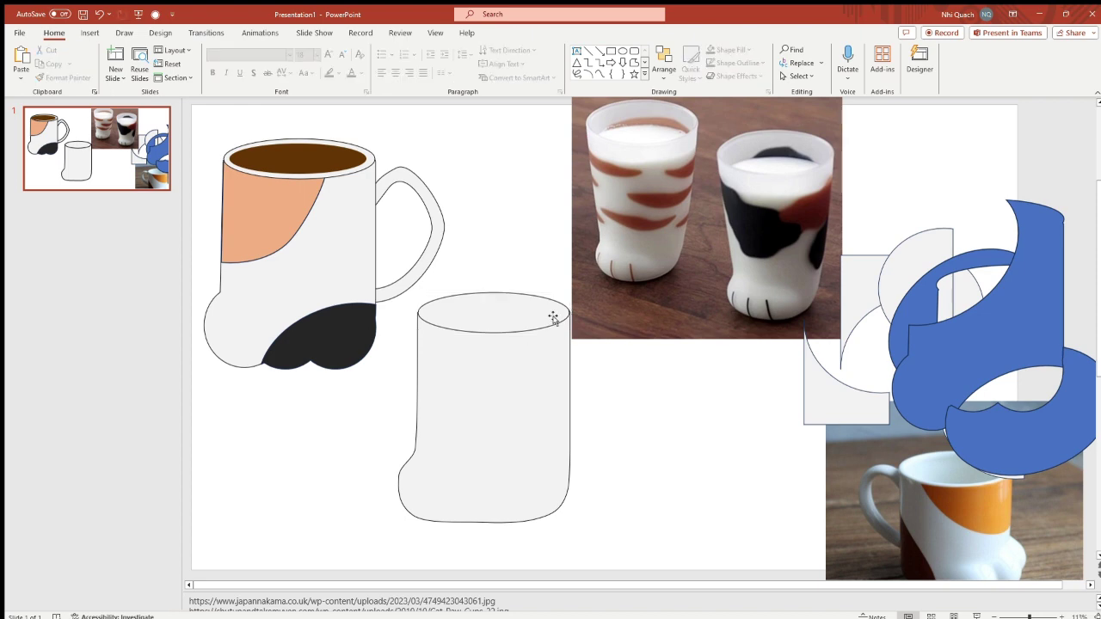
pyautogui.click(514, 33)
pyautogui.click(926, 74)
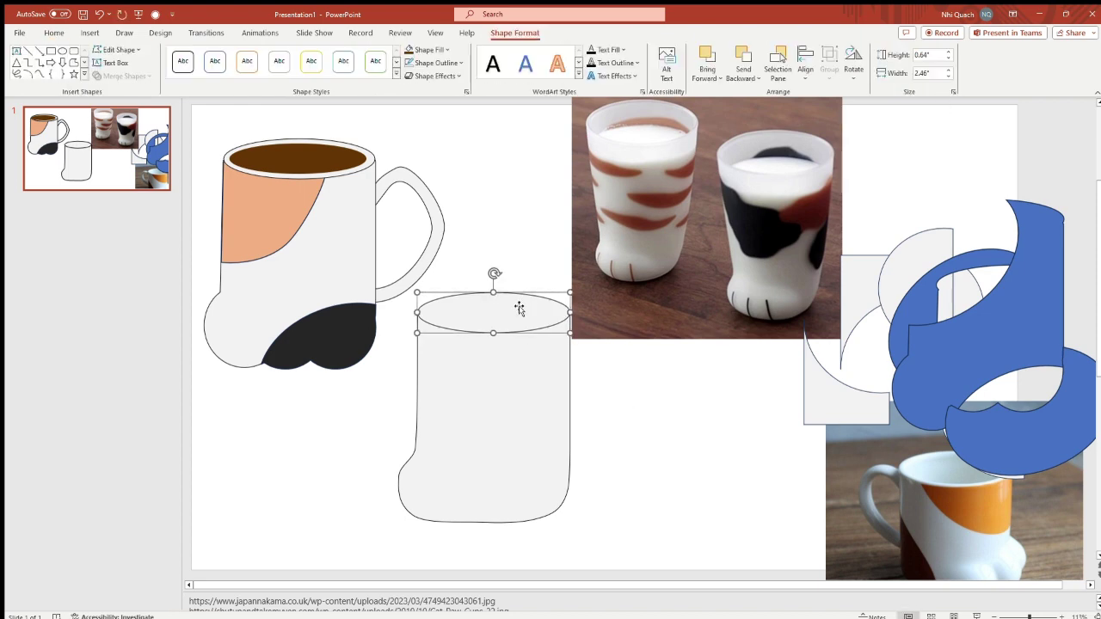
pyautogui.keyDown('shift'); pyautogui.click(434, 328); pyautogui.keyUp('shift')
pyautogui.click(124, 76)
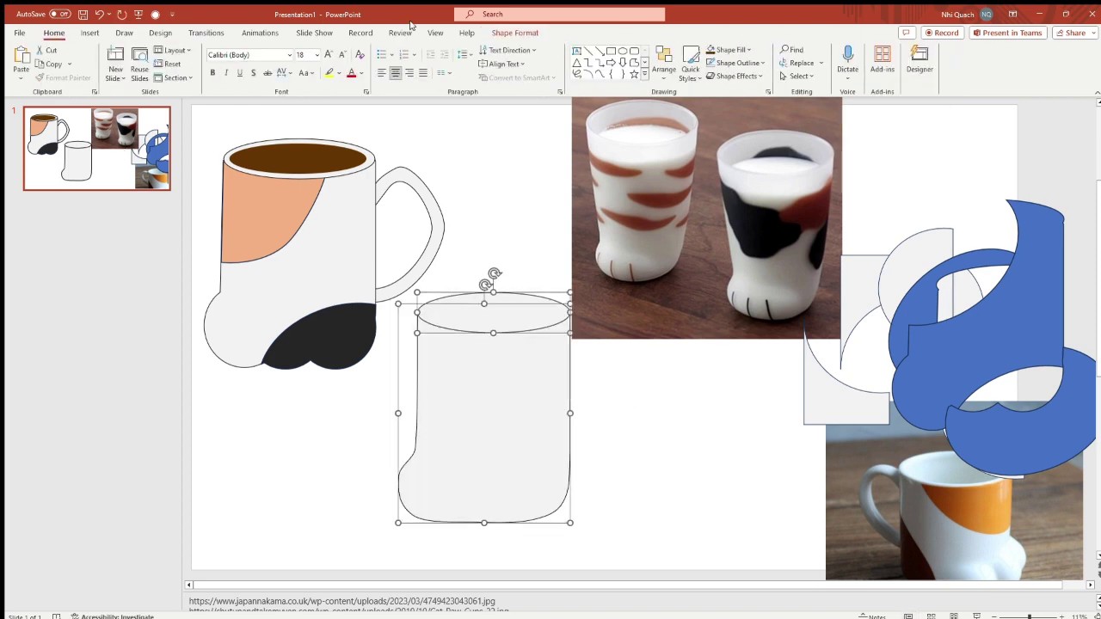
pyautogui.click(129, 153)
# Step: Edit the merged glass body's points, then undo the change
pyautogui.rightClick(467, 321)
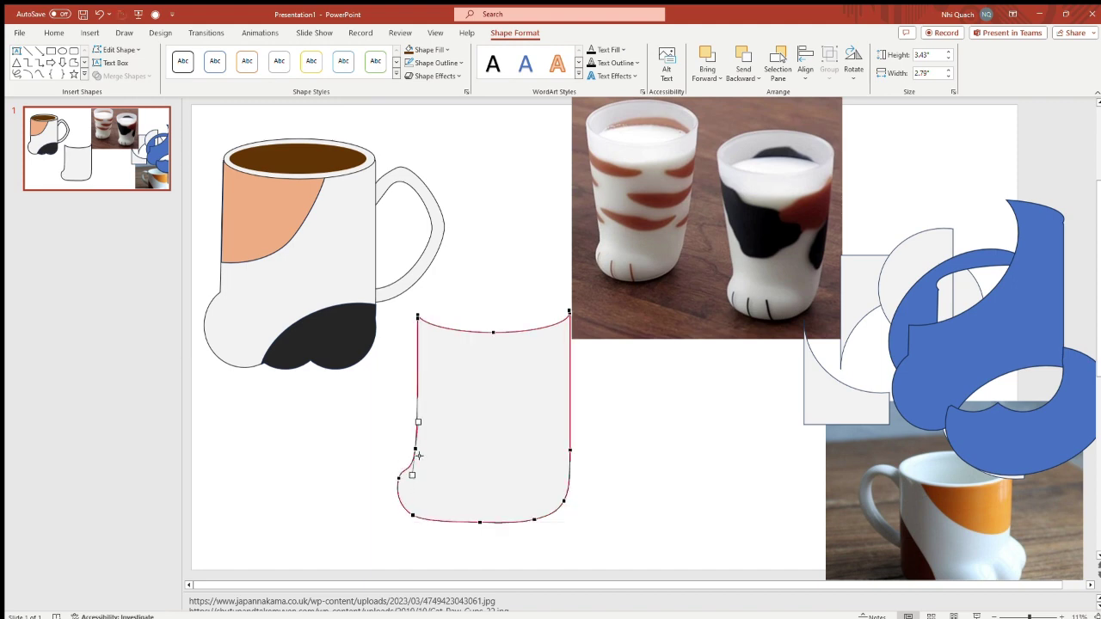
pyautogui.click(602, 492)
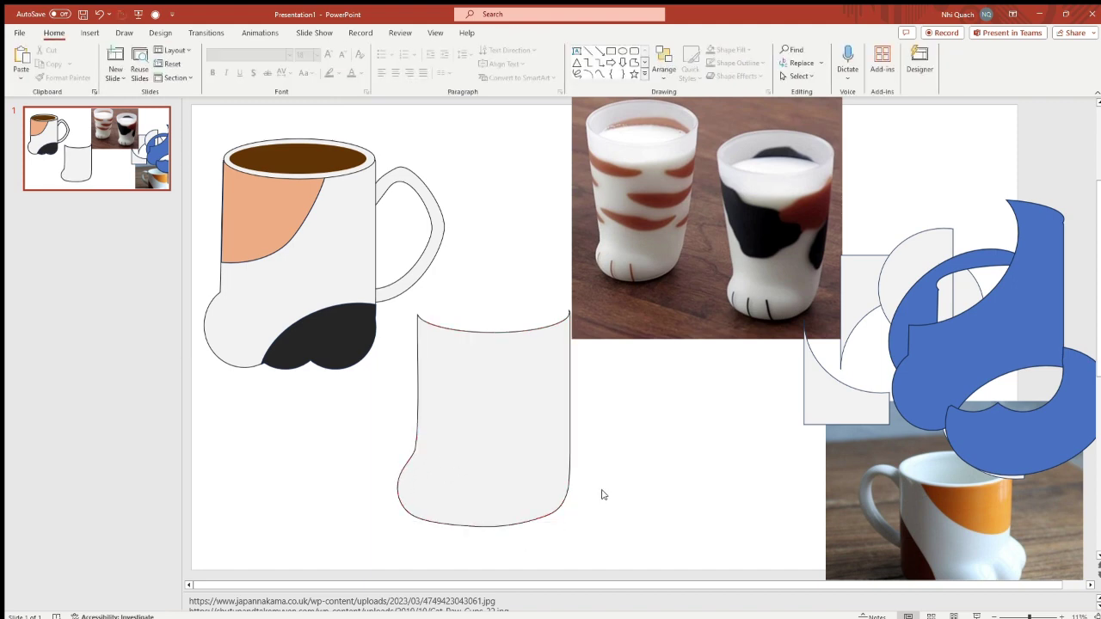
pyautogui.click(514, 412)
pyautogui.hotkey('ctrl', 'z')
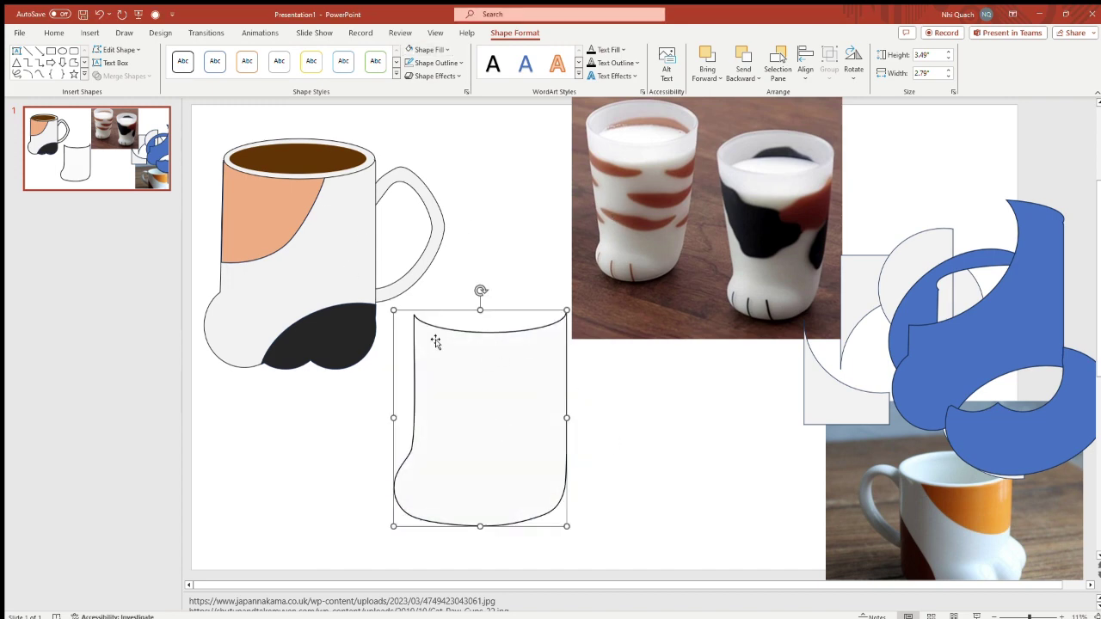
# Step: Place a copy of the mug's oval rim on top of the glass
pyautogui.click(315, 176)
pyautogui.moveTo(314, 177); pyautogui.dragTo(505, 330)
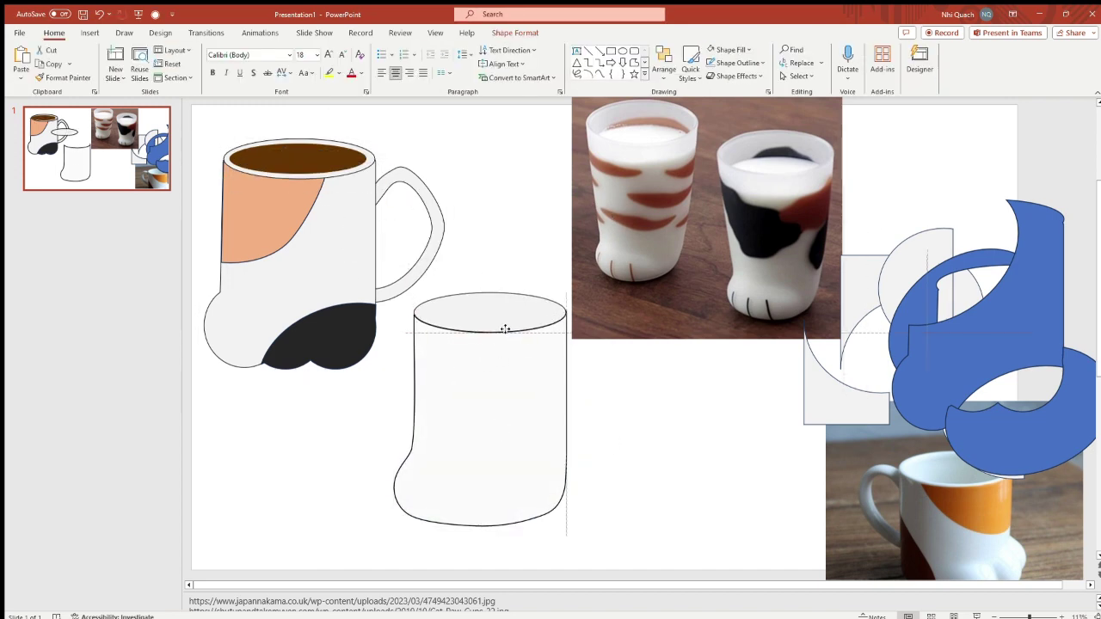
pyautogui.click(622, 386)
pyautogui.click(566, 434)
pyautogui.keyDown('shift'); pyautogui.click(491, 297); pyautogui.keyUp('shift')
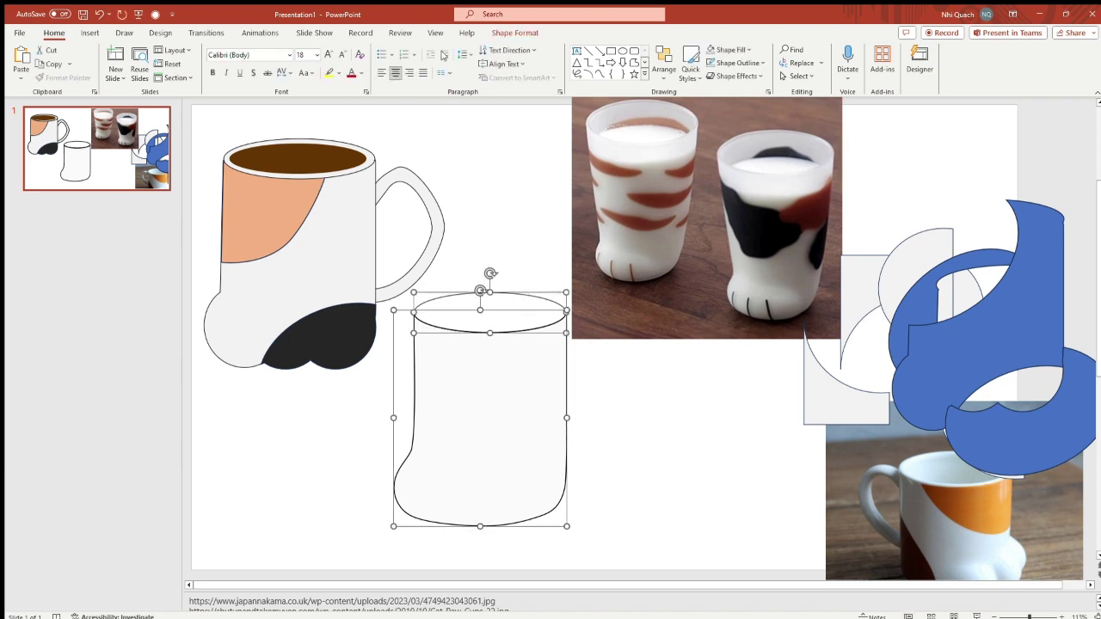
pyautogui.click(644, 411)
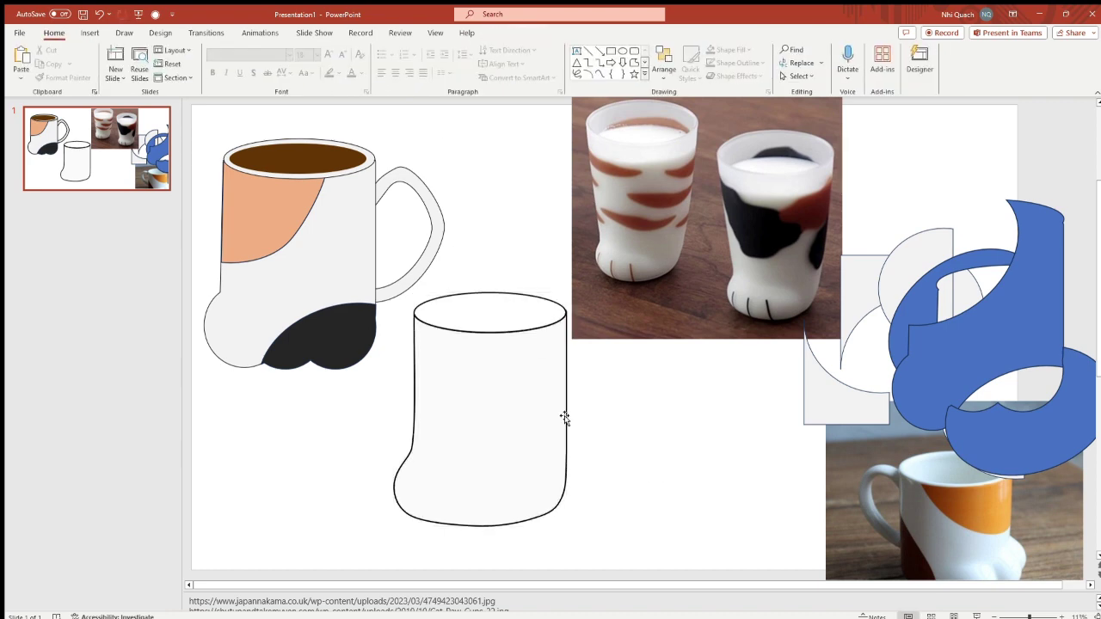
pyautogui.click(510, 303)
pyautogui.click(486, 352)
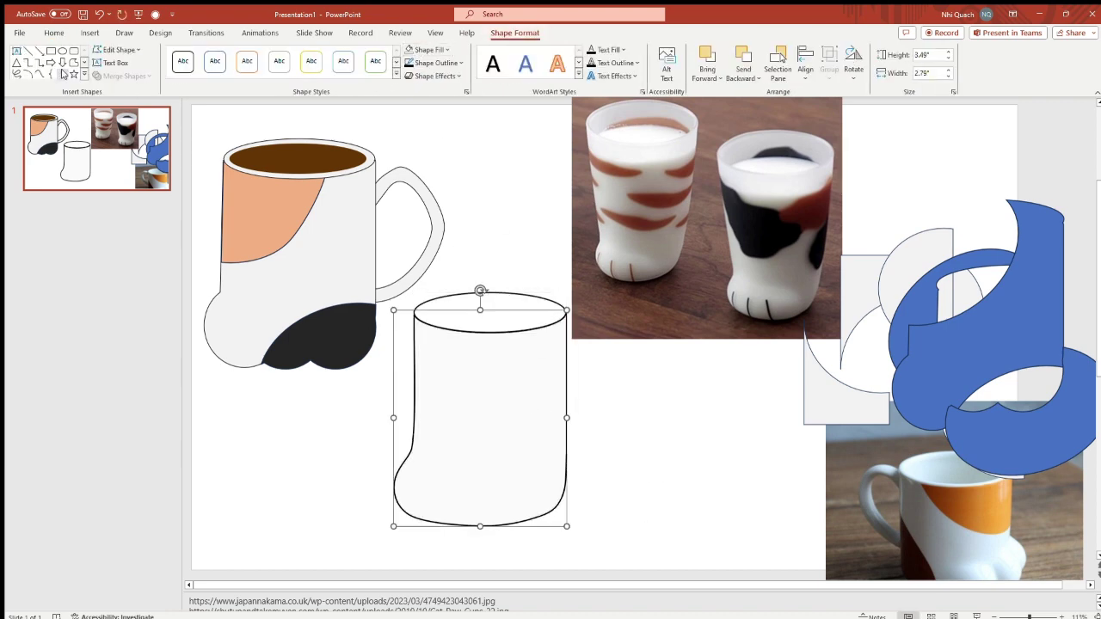
# Step: Draw thin rounded toe bars in the glass bottom and position them inside the paw
pyautogui.moveTo(432, 485)
pyautogui.mouseDown()
pyautogui.moveTo(446, 529)
pyautogui.moveTo(447, 494)
pyautogui.mouseUp()
pyautogui.click(443, 501)
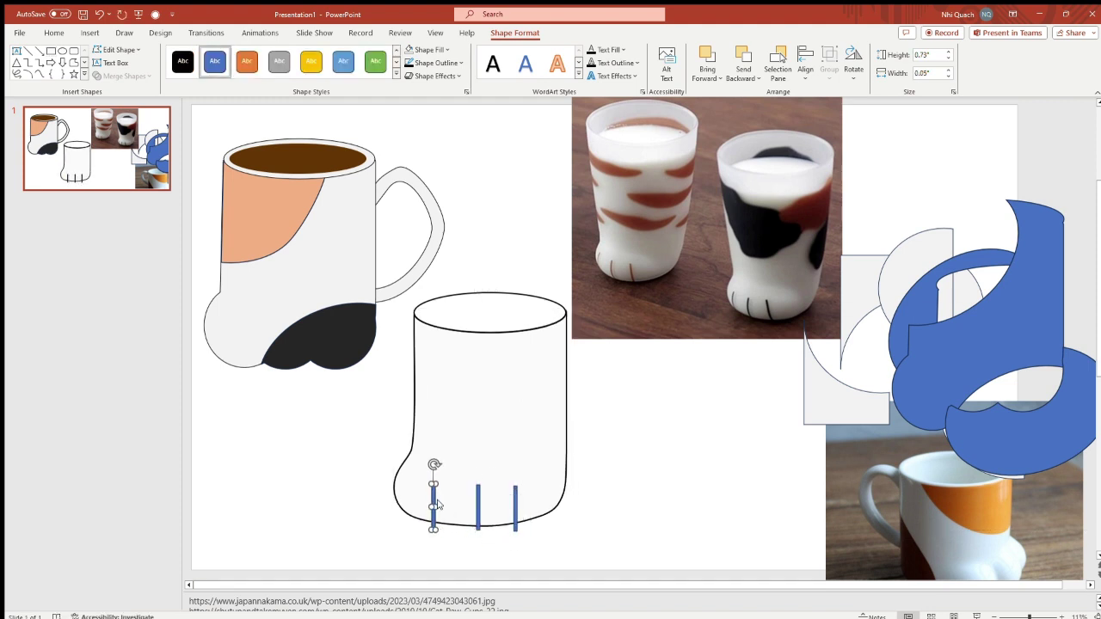
pyautogui.moveTo(488, 505); pyautogui.dragTo(516, 468)
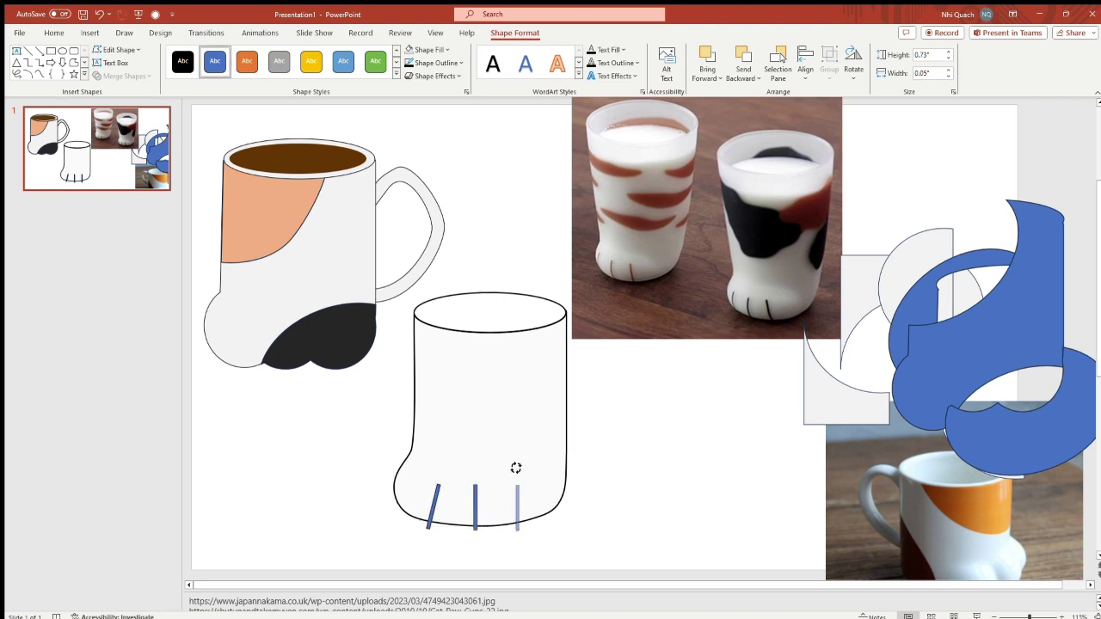
pyautogui.click(565, 521)
pyautogui.click(475, 508)
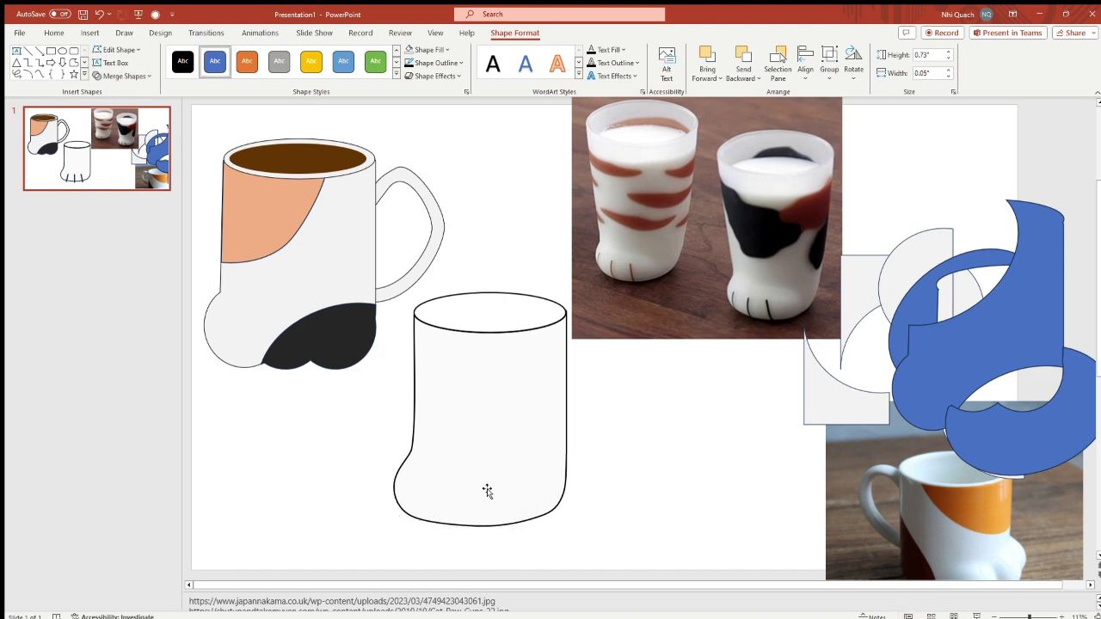
# Step: Try a crescent moon shape in the glass bottom, then undo it
pyautogui.click(89, 33)
pyautogui.click(246, 68)
pyautogui.click(327, 172)
pyautogui.click(343, 241)
pyautogui.moveTo(358, 274); pyautogui.dragTo(447, 514)
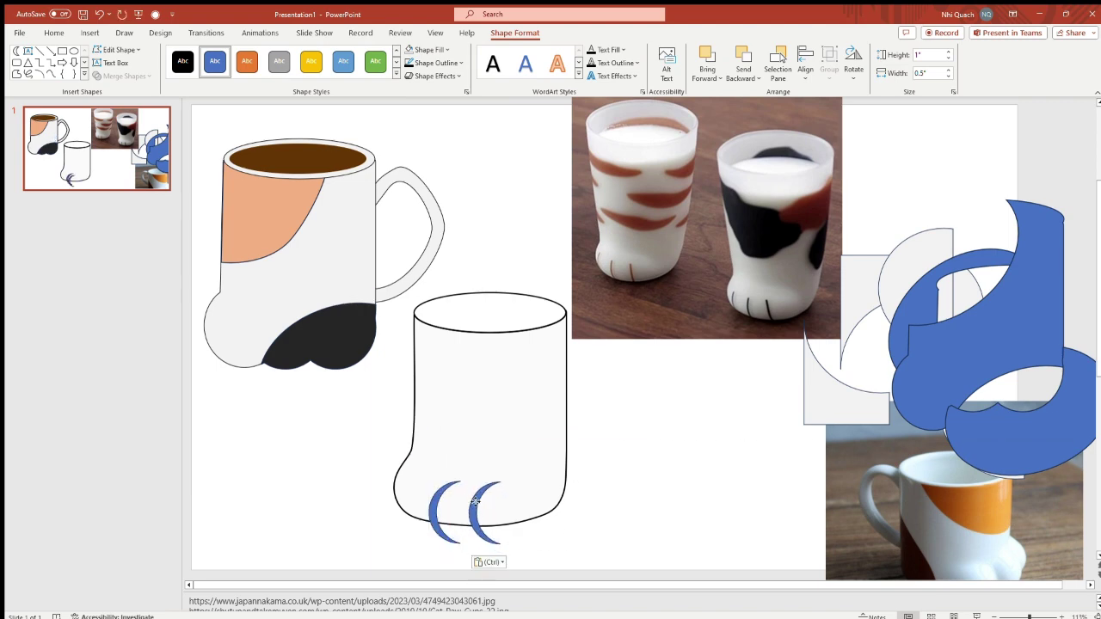
pyautogui.click(475, 501)
pyautogui.hotkey('ctrl', 'z')
pyautogui.hotkey('ctrl', 'z')
pyautogui.hotkey('ctrl', 'z')
pyautogui.hotkey('ctrl', 'z')
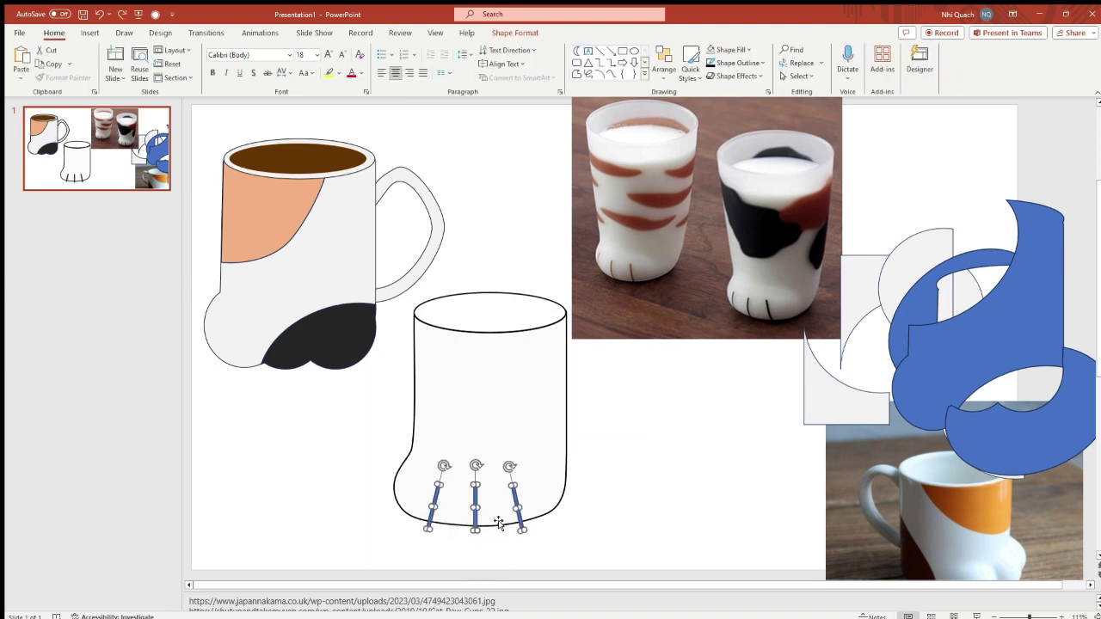
# Step: Bring the toe bars in front of the glass, fragment them, and set aside a blue slitted body
pyautogui.click(542, 516)
pyautogui.hotkey('ctrl', 'shift', ']')
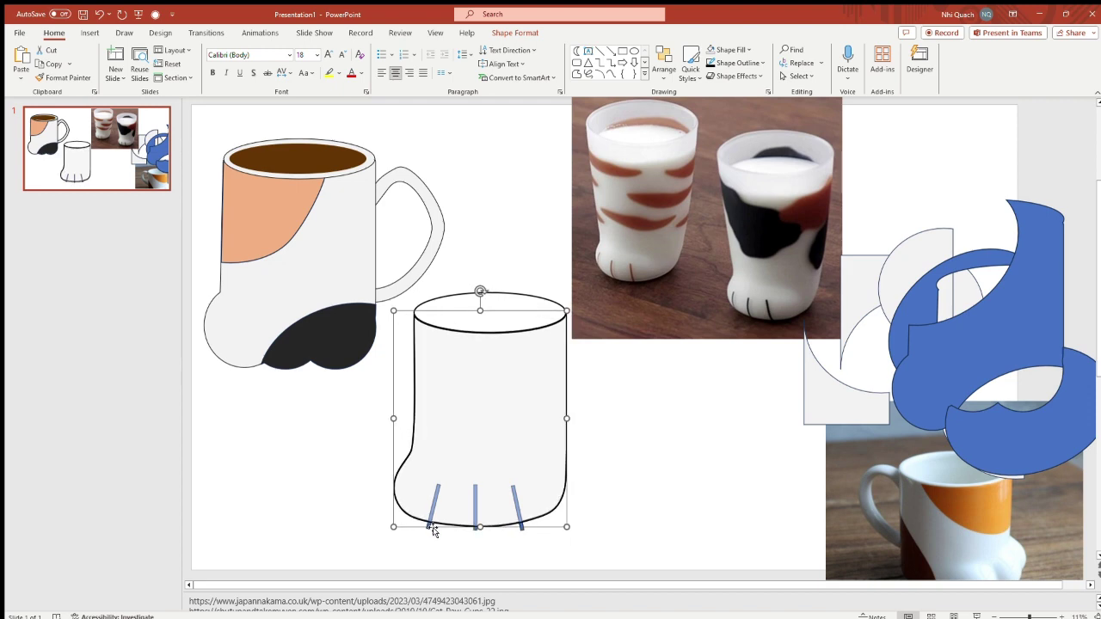
pyautogui.click(523, 527)
pyautogui.keyDown('shift'); pyautogui.click(474, 517); pyautogui.keyUp('shift')
pyautogui.hotkey('ctrl', 'y')
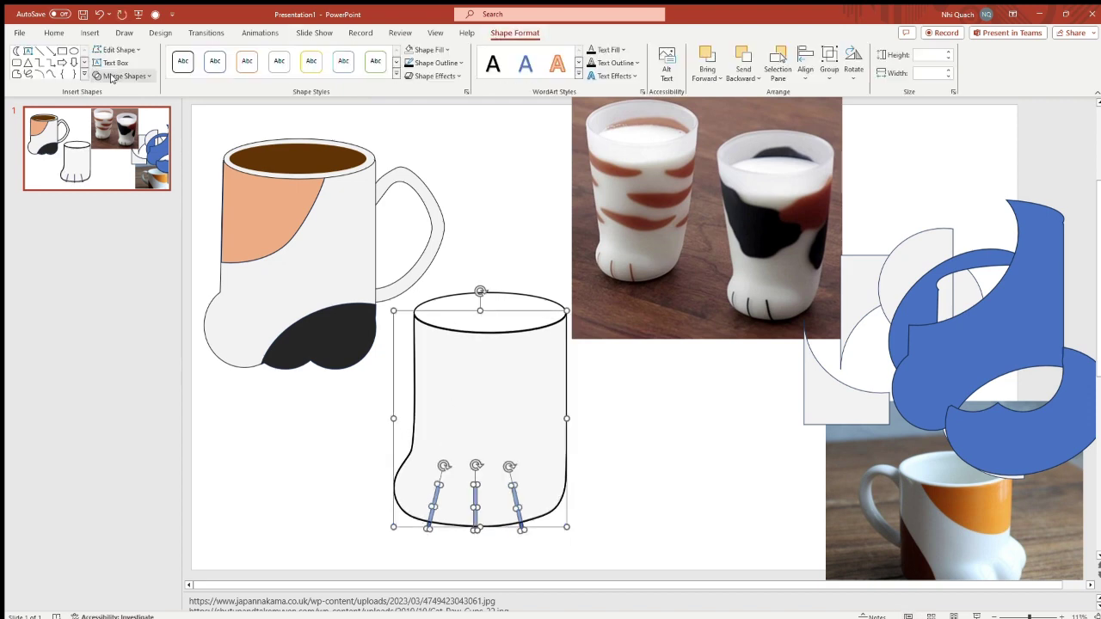
pyautogui.hotkey('ctrl', 'y')
pyautogui.hotkey('ctrl', 'y')
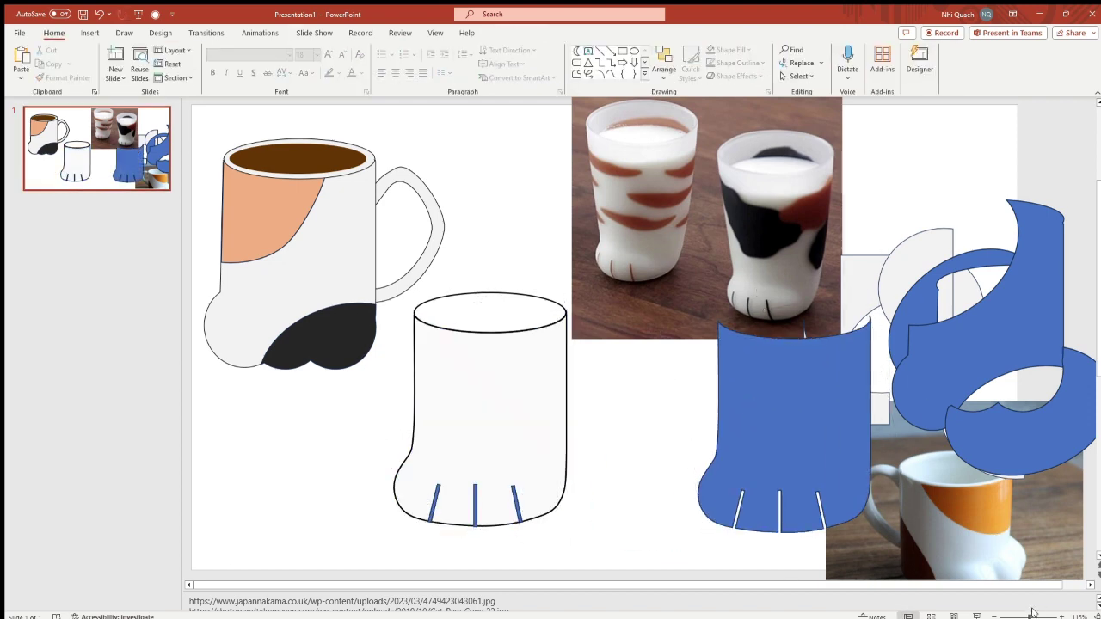
# Step: Zoom in on the toe lines and bend the left one into a gentle curve with Edit Points
pyautogui.moveTo(1032, 612); pyautogui.dragTo(1037, 616)
pyautogui.click(345, 515)
pyautogui.click(419, 515)
pyautogui.click(271, 516)
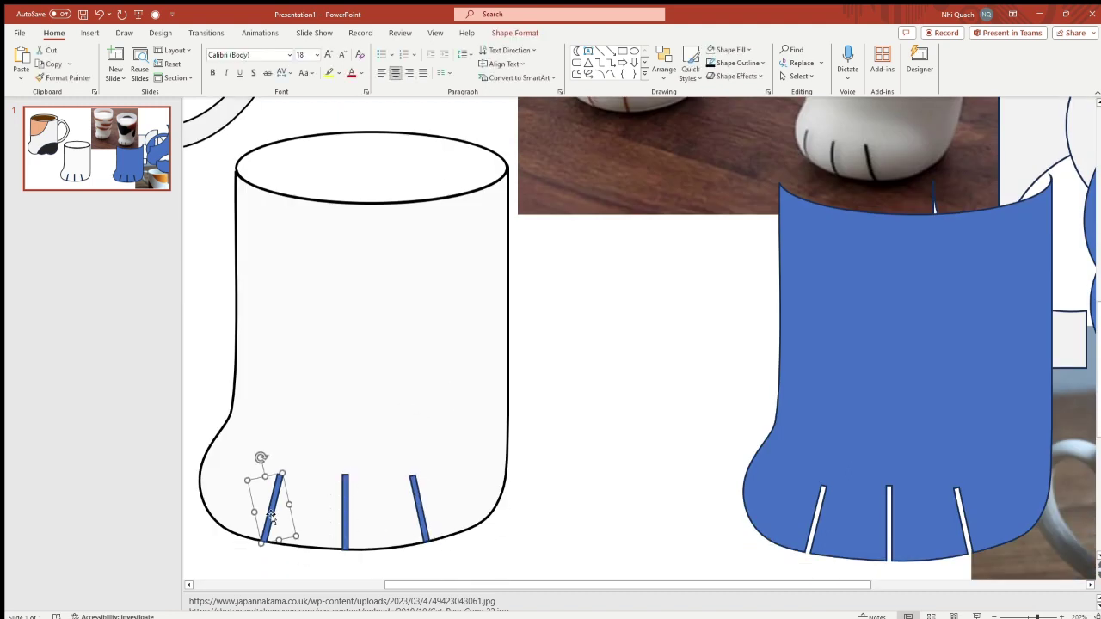
pyautogui.hotkey('shift', 'F10')
pyautogui.press('e')
pyautogui.moveTo(265, 496); pyautogui.dragTo(258, 516)
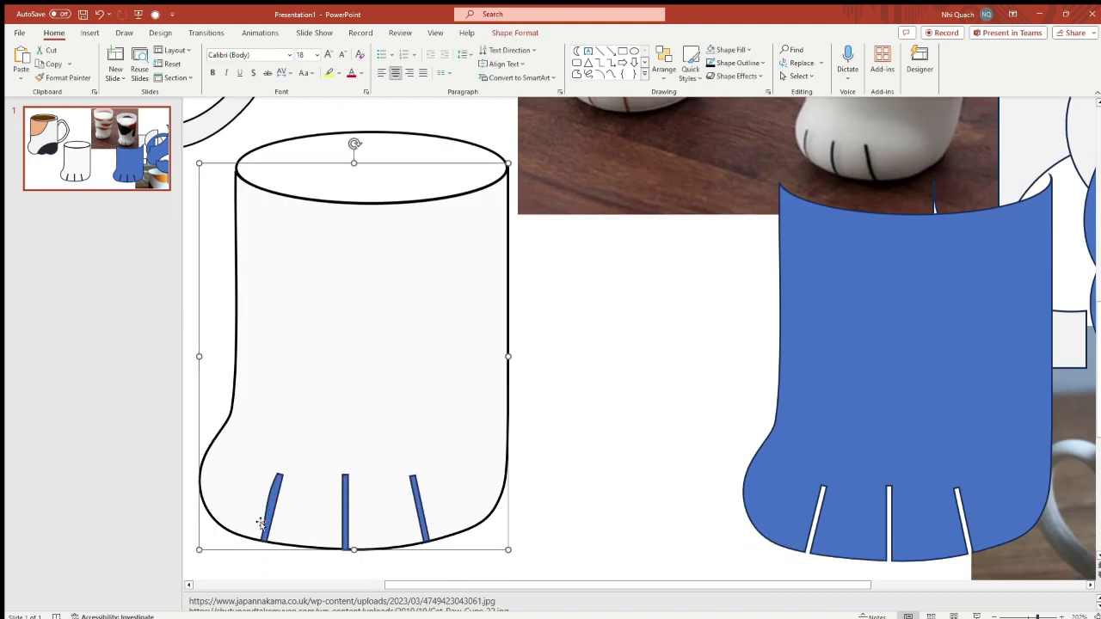
pyautogui.hotkey('shift', 'F10')
pyautogui.press('e')
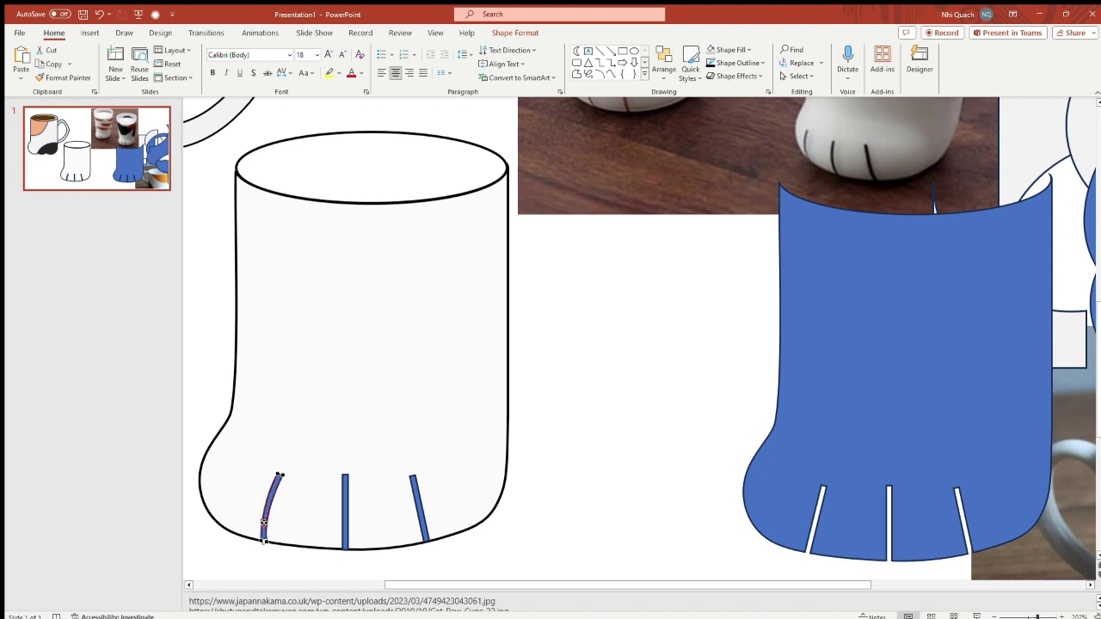
# Step: Curve the middle and right toe lines slightly leftward to match the left one
pyautogui.click(344, 511)
pyautogui.hotkey('shift', 'F10')
pyautogui.press('e')
pyautogui.scroll(3, 336, 504)
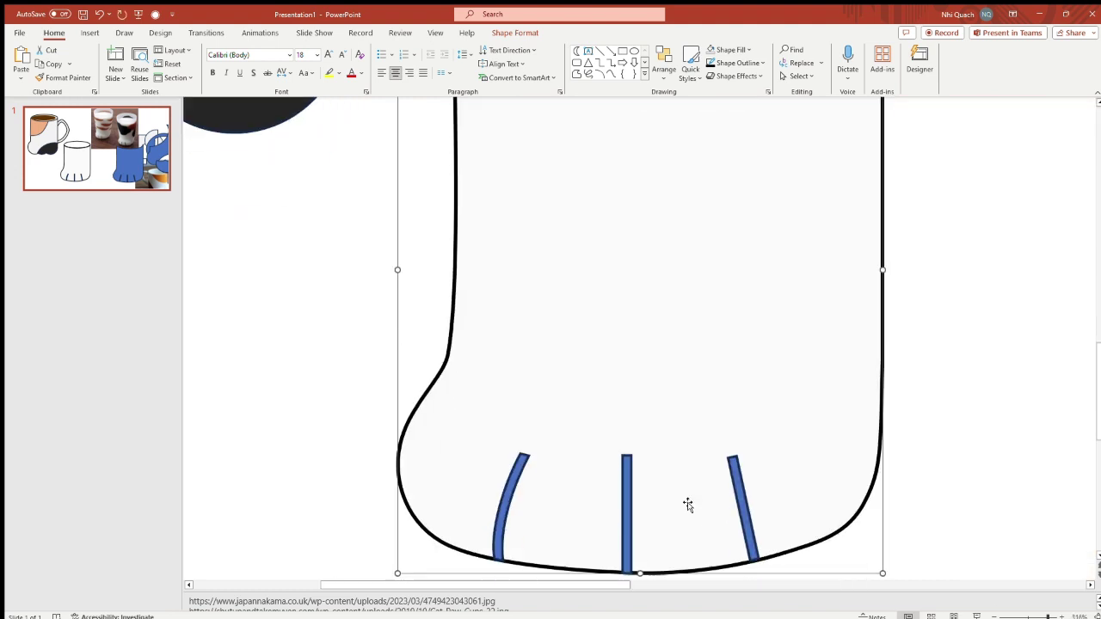
pyautogui.click(625, 499)
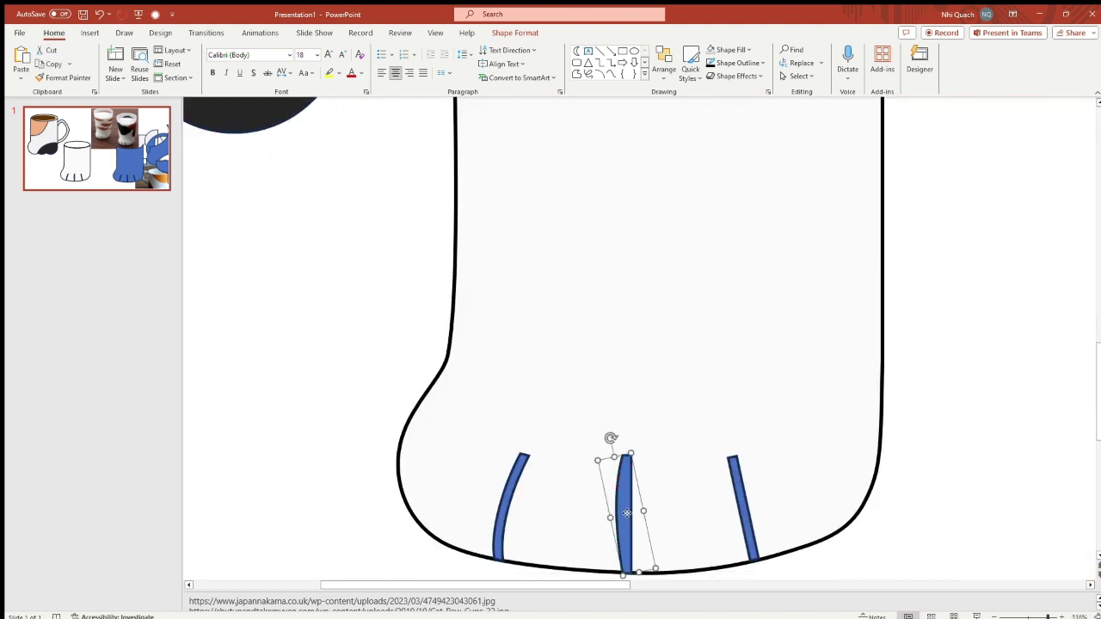
pyautogui.hotkey('shift', 'F10')
pyautogui.press('e')
pyautogui.moveTo(634, 542); pyautogui.dragTo(624, 540)
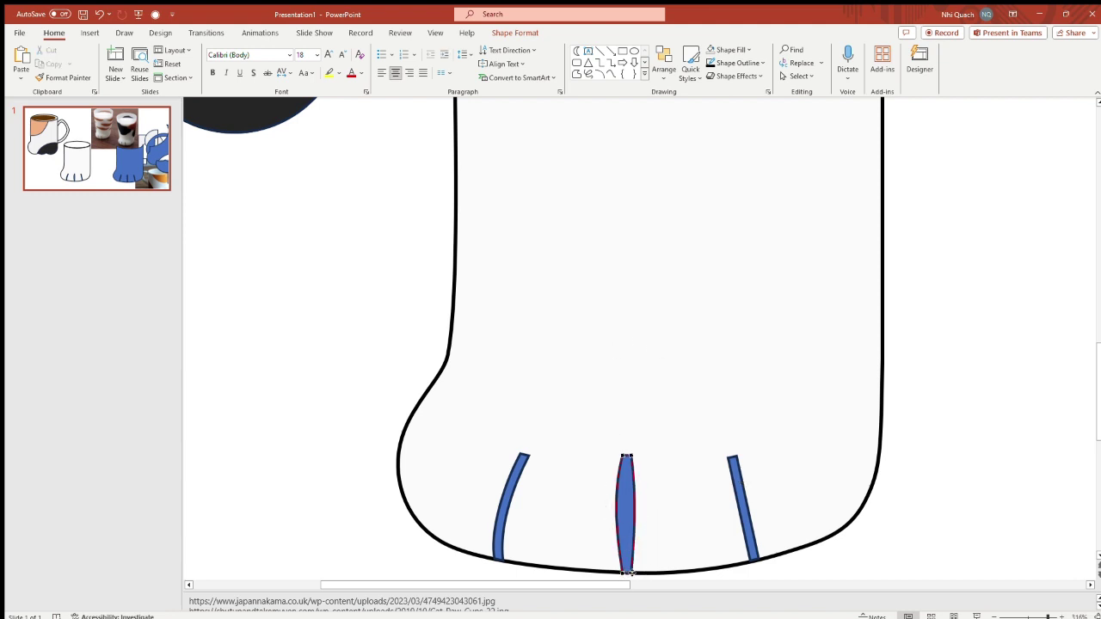
pyautogui.click(737, 492)
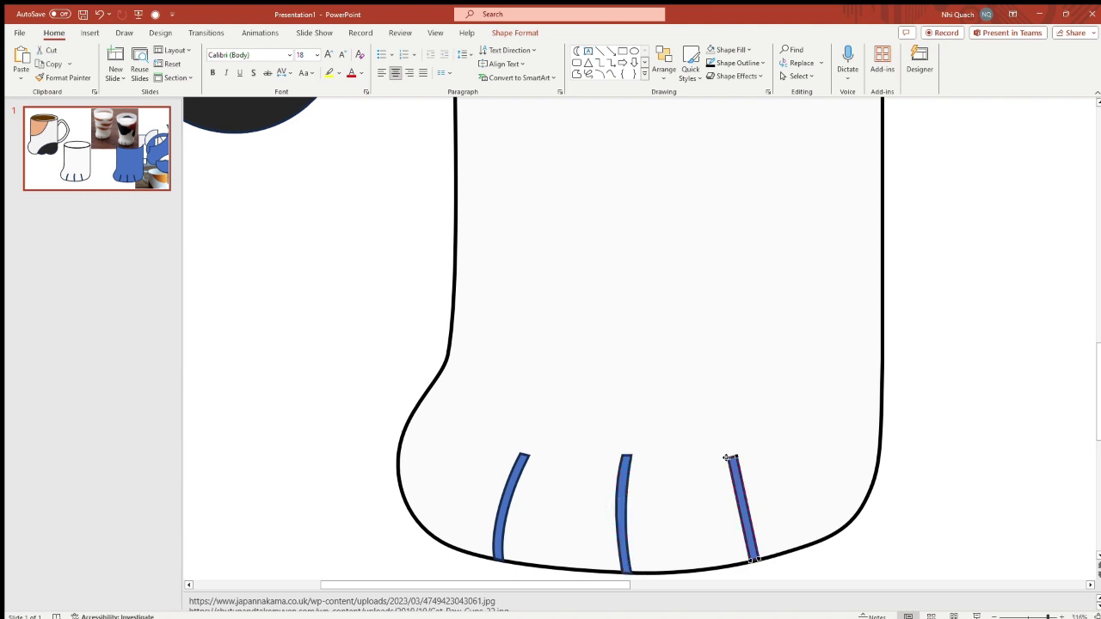
pyautogui.moveTo(746, 519); pyautogui.dragTo(743, 528)
pyautogui.click(860, 543)
# Step: Fill the toe lines with black
pyautogui.scroll(-5, 860, 542)
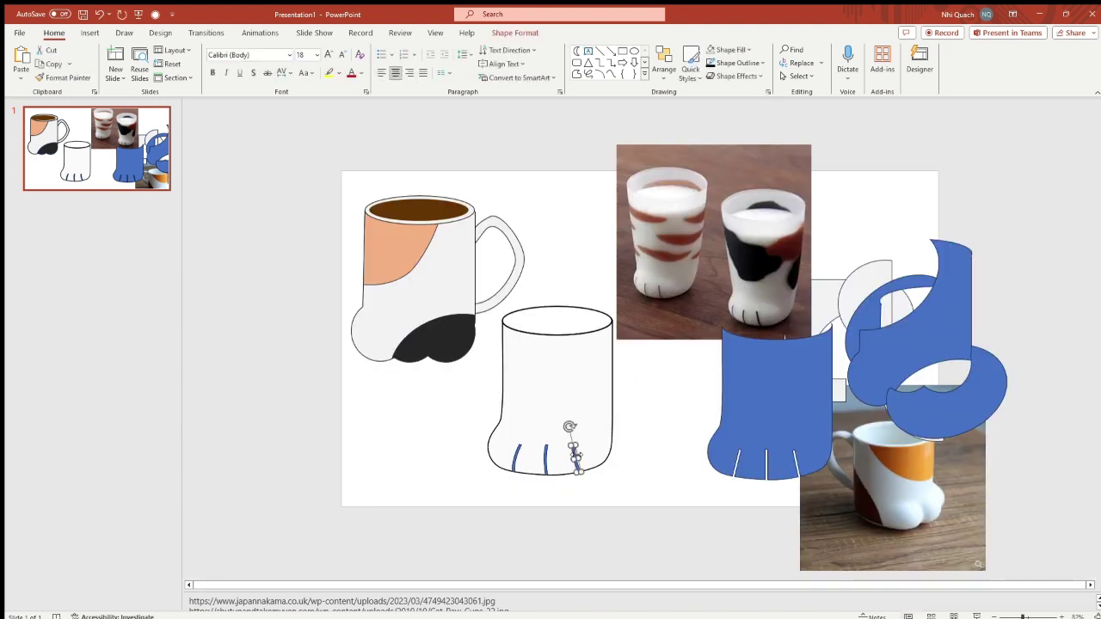
pyautogui.click(545, 453)
pyautogui.keyDown('shift'); pyautogui.click(515, 456); pyautogui.keyUp('shift')
pyautogui.click(488, 33)
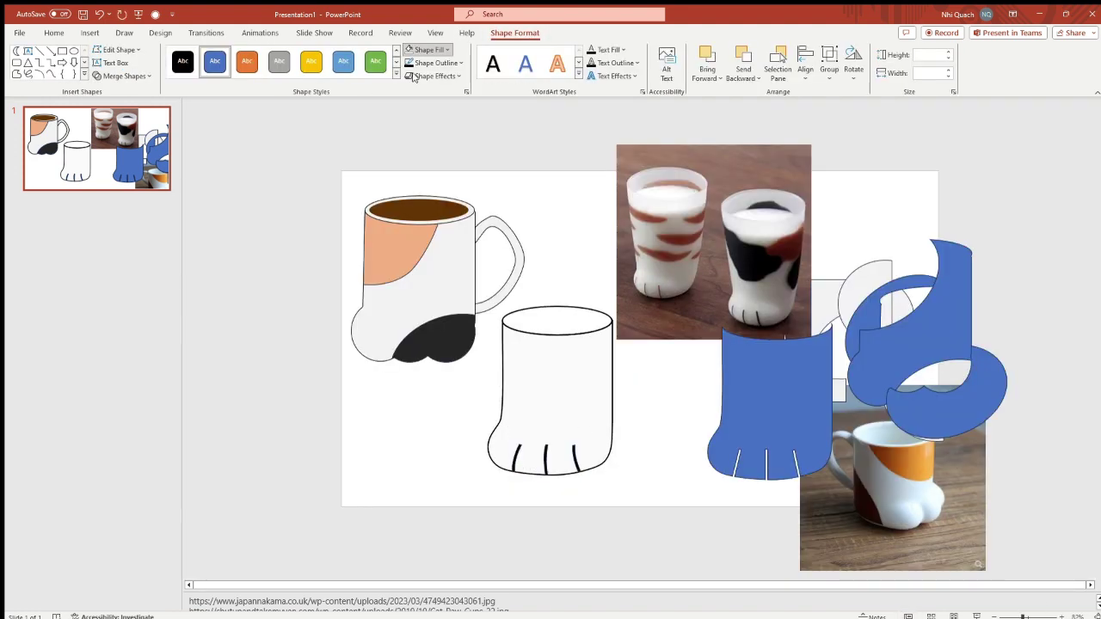
# Step: Reshape the spare blue spot piece with Edit Points and move it onto the paw glass body
pyautogui.click(676, 450)
pyautogui.moveTo(902, 332)
pyautogui.mouseDown()
pyautogui.moveTo(493, 420)
pyautogui.moveTo(487, 404)
pyautogui.moveTo(469, 452)
pyautogui.mouseUp()
pyautogui.click(514, 33)
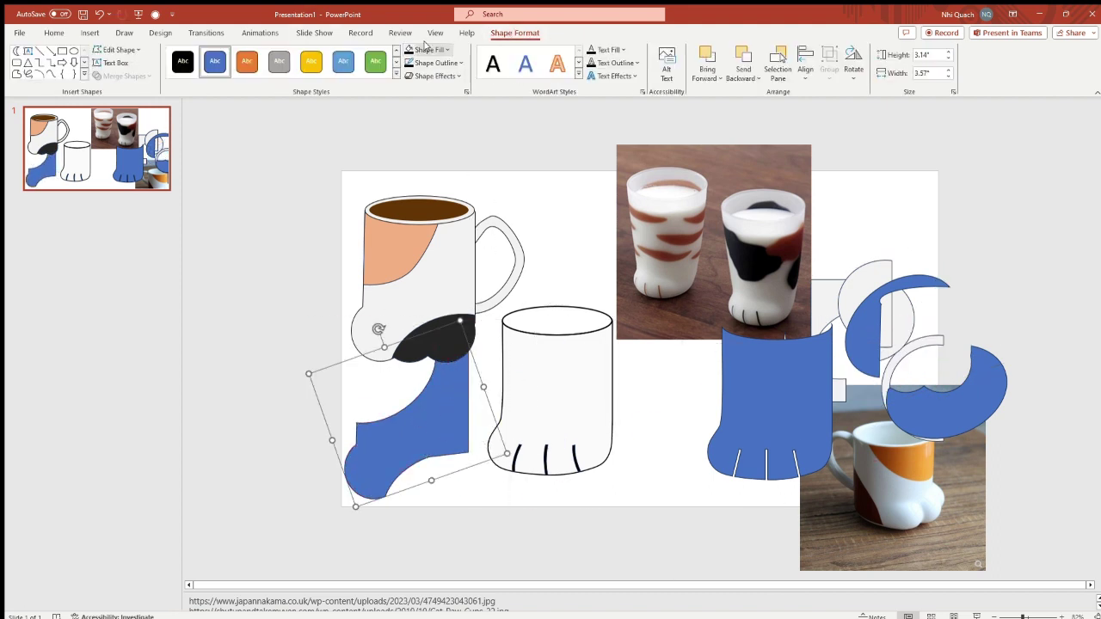
pyautogui.rightClick(474, 462)
pyautogui.press('e')
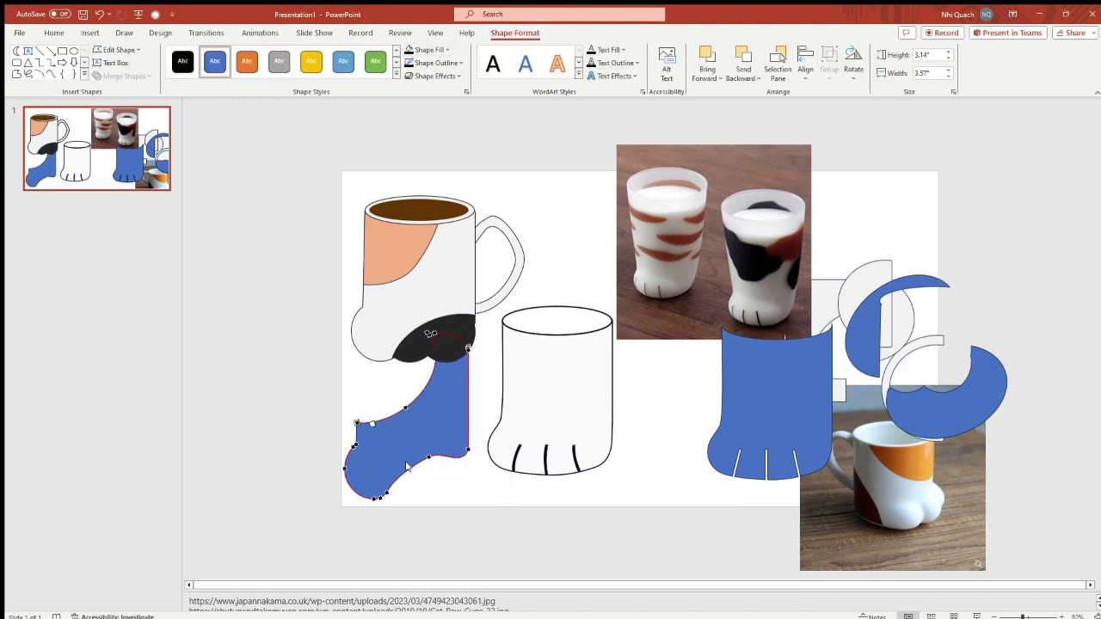
pyautogui.hotkey('ctrl', 'z')
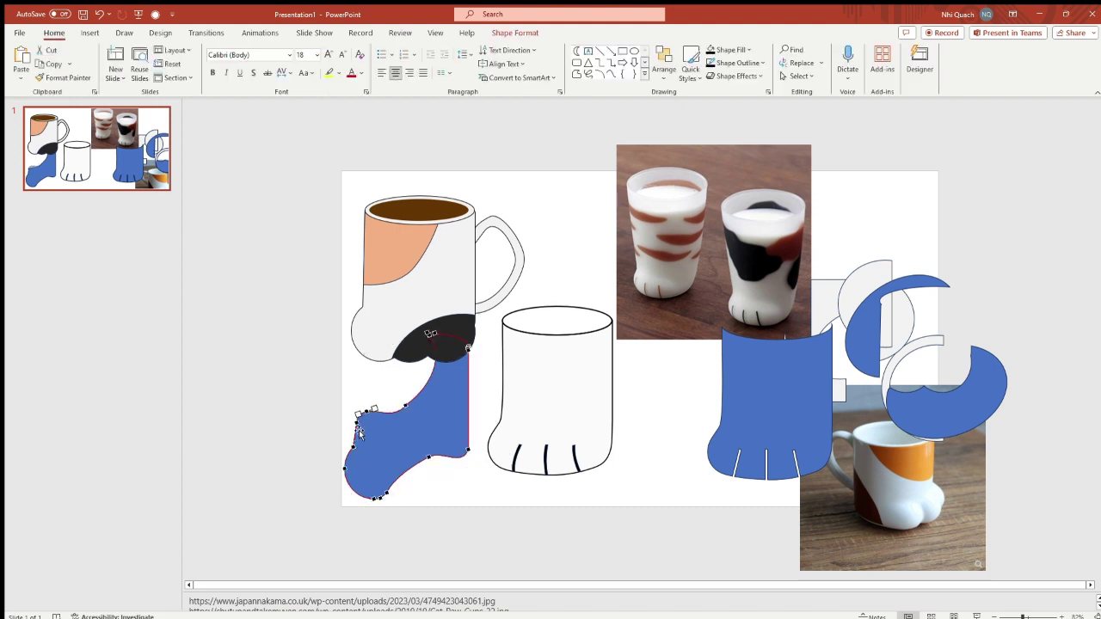
pyautogui.moveTo(423, 338); pyautogui.dragTo(478, 364)
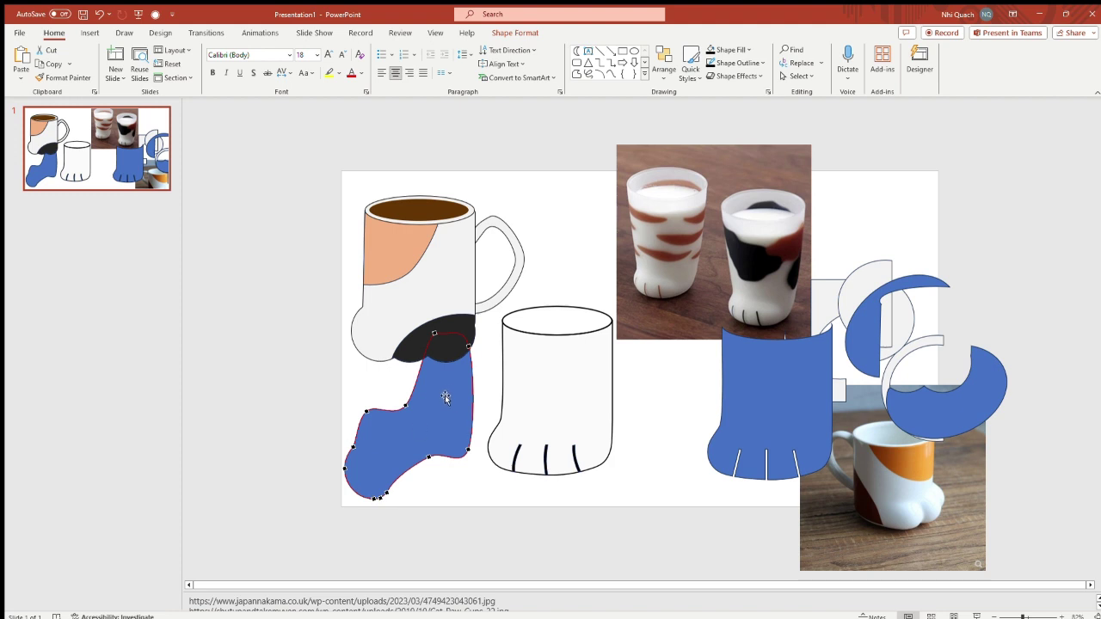
pyautogui.hotkey('ctrl', 'z')
pyautogui.hotkey('ctrl', 'z')
pyautogui.hotkey('ctrl', 'z')
pyautogui.moveTo(398, 418); pyautogui.dragTo(572, 378)
pyautogui.moveTo(570, 326); pyautogui.dragTo(609, 405)
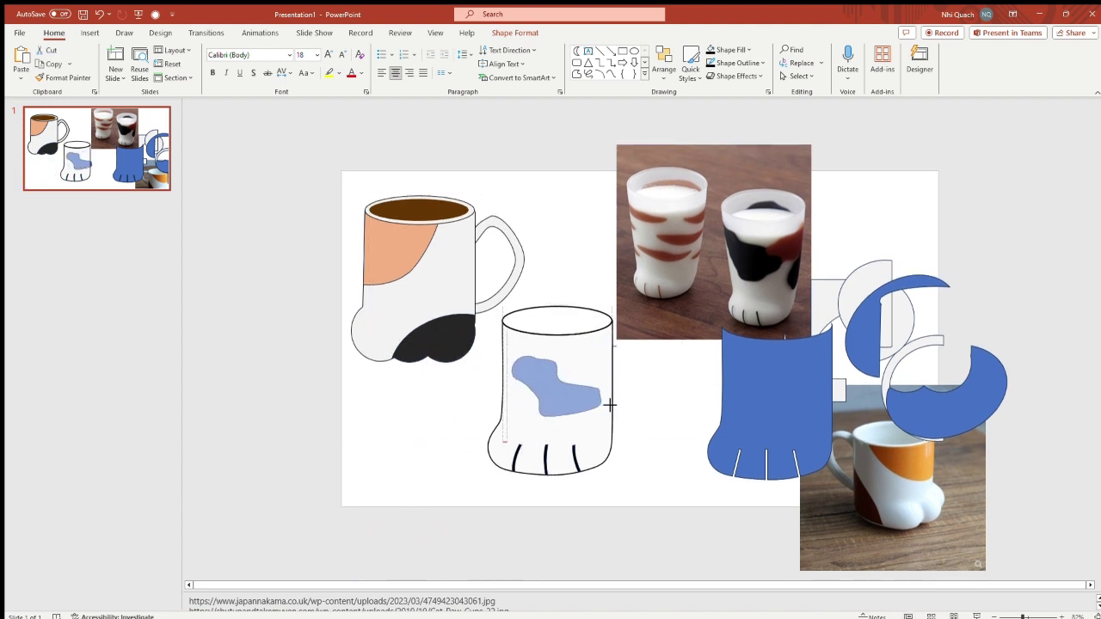
# Step: Move the blue spot to the glass's upper-left rim, paste a copy, and rearrange the spare blue pieces at right
pyautogui.click(560, 389)
pyautogui.click(560, 387)
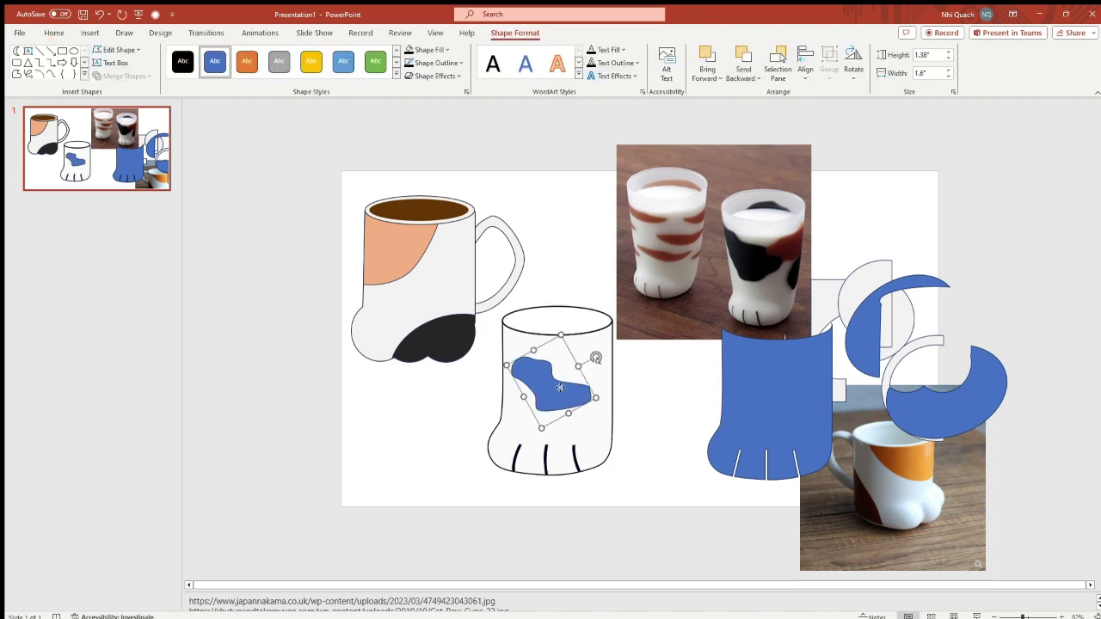
pyautogui.moveTo(560, 388); pyautogui.dragTo(524, 356)
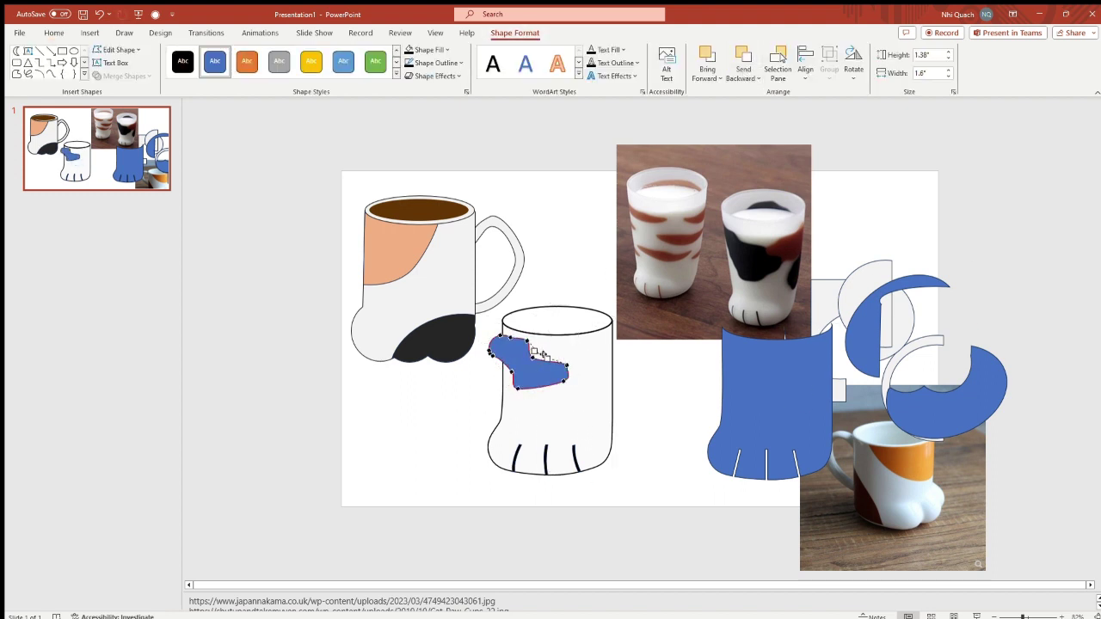
pyautogui.hotkey('ctrl', 'c')
pyautogui.hotkey('ctrl', 'v')
pyautogui.moveTo(539, 384); pyautogui.dragTo(664, 406)
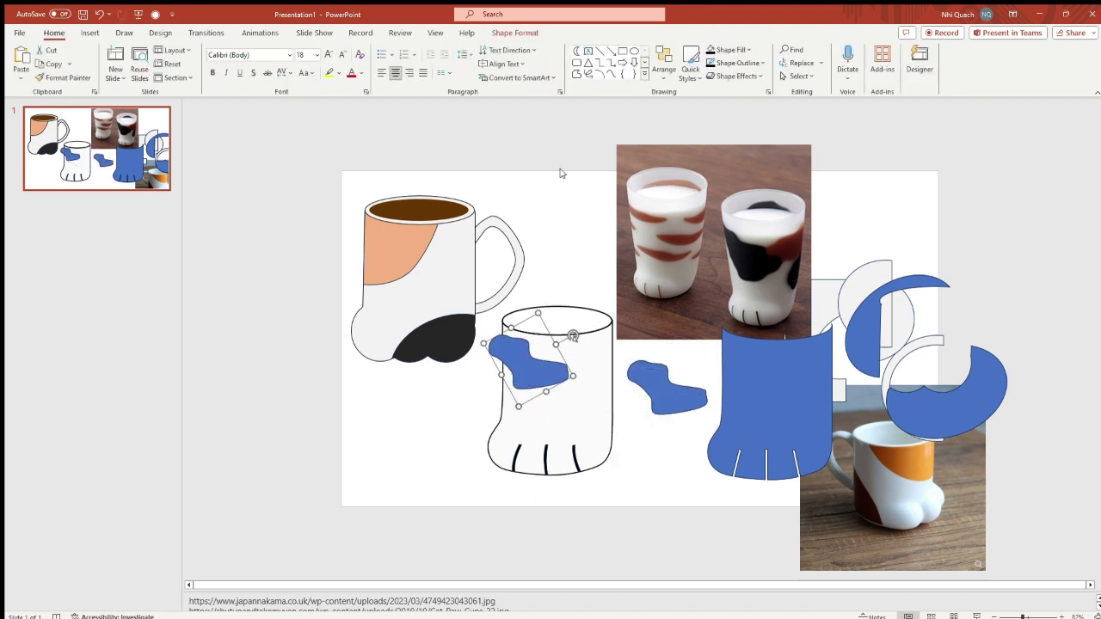
pyautogui.press('Tab')
pyautogui.press('Tab')
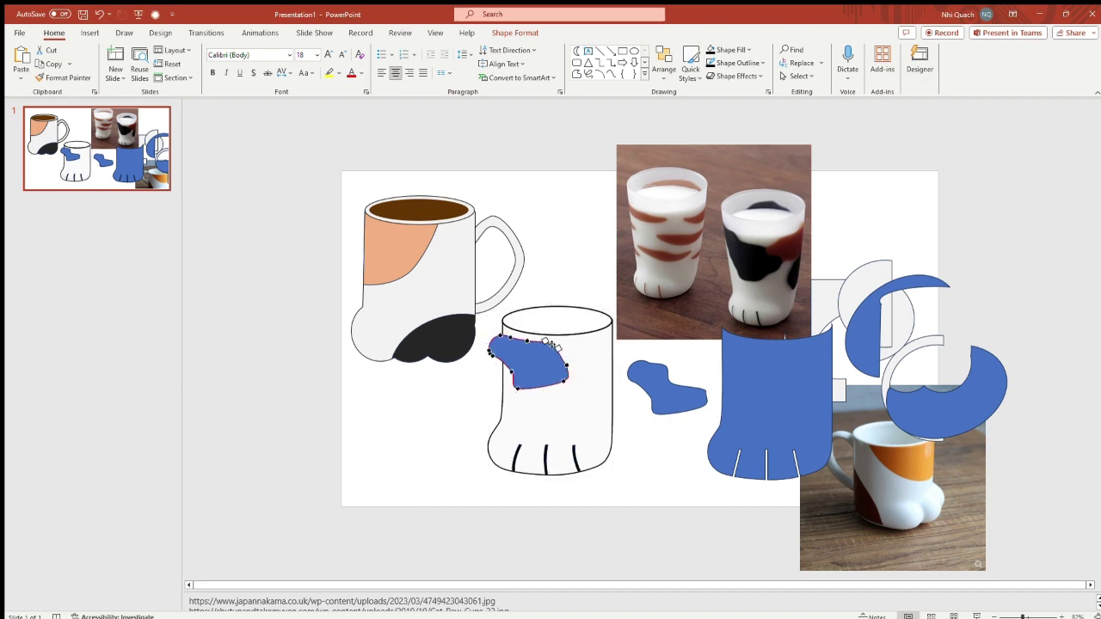
pyautogui.moveTo(861, 327); pyautogui.dragTo(846, 385)
pyautogui.moveTo(969, 407)
pyautogui.mouseDown()
pyautogui.moveTo(673, 410)
pyautogui.moveTo(767, 422)
pyautogui.mouseUp()
# Step: Rotate and enlarge the spot on the glass, then add and position a second small blue blob
pyautogui.click(608, 342)
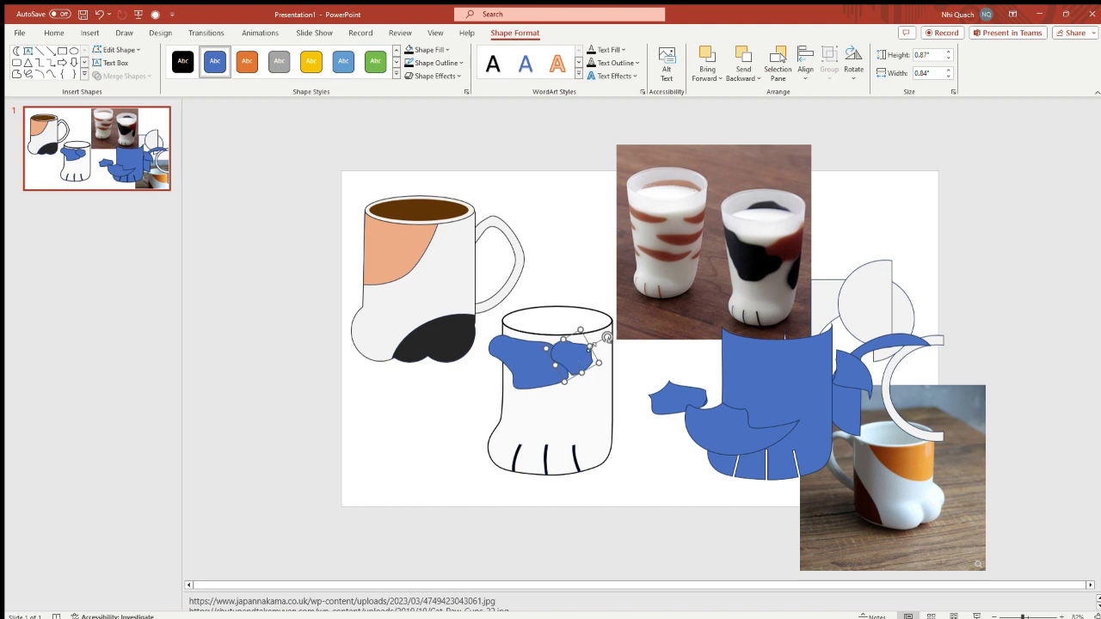
pyautogui.moveTo(608, 338); pyautogui.dragTo(579, 359)
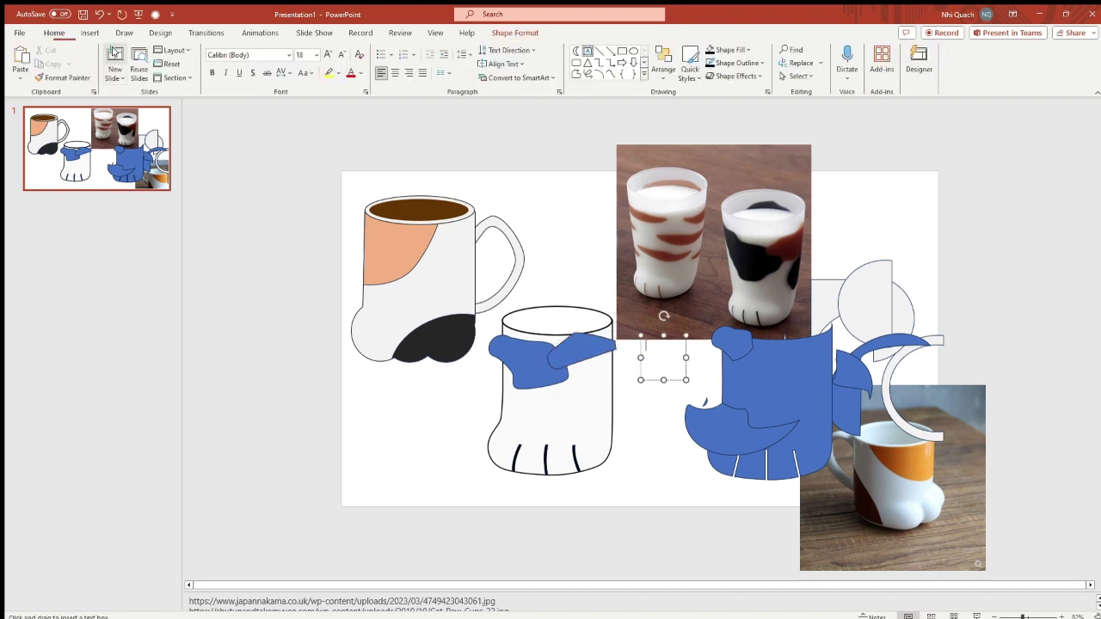
pyautogui.click(563, 353)
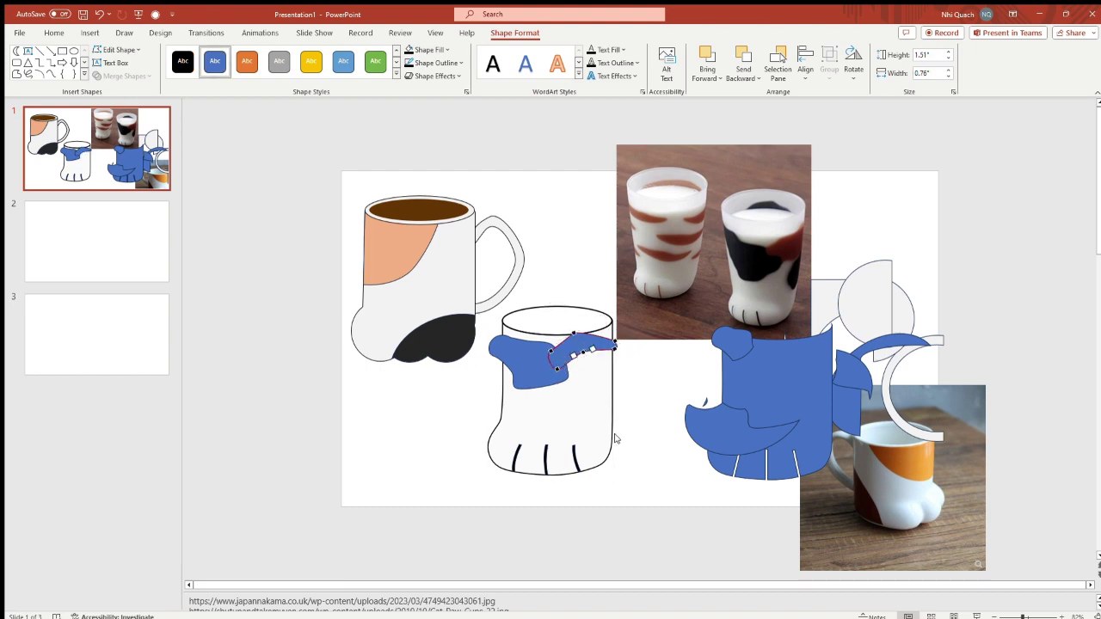
pyautogui.hotkey('ctrl', 'v')
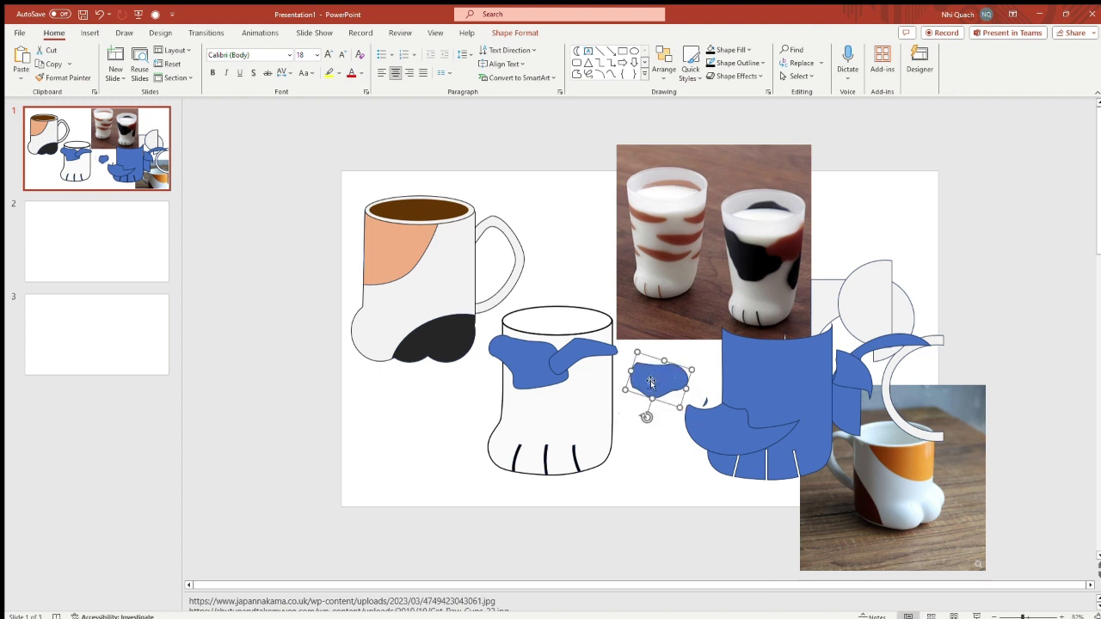
pyautogui.moveTo(651, 382); pyautogui.dragTo(604, 374)
pyautogui.click(583, 372)
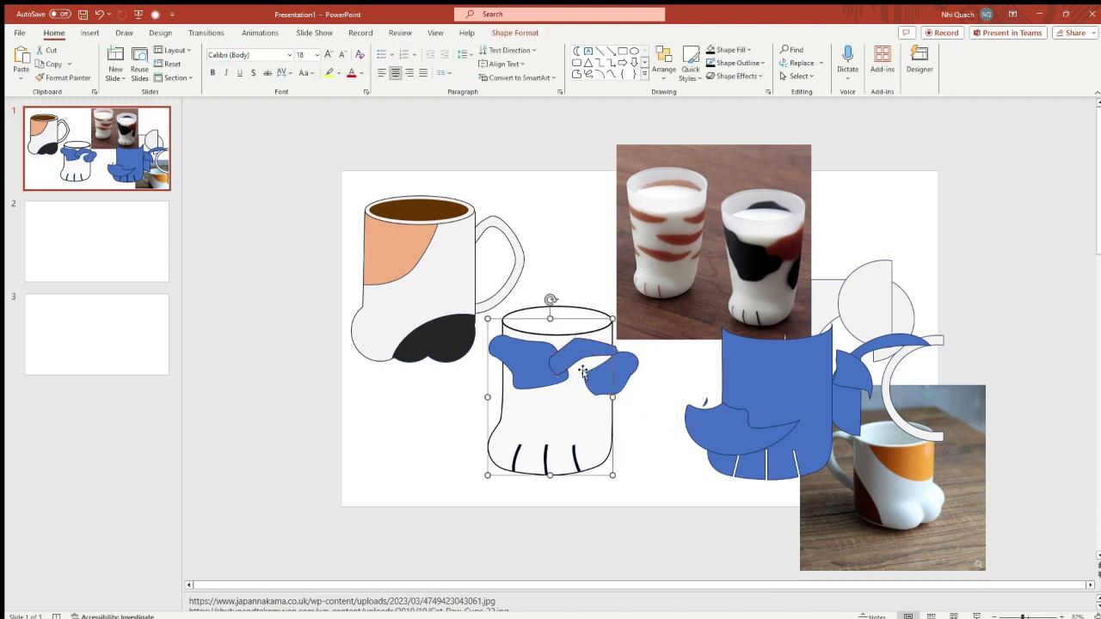
pyautogui.click(597, 374)
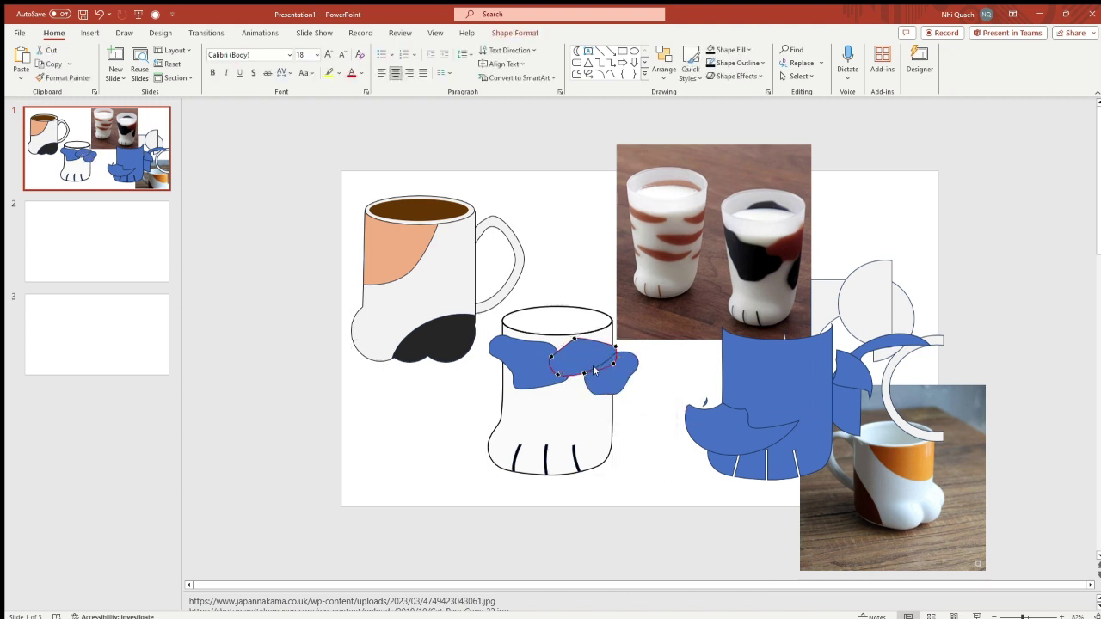
pyautogui.moveTo(611, 354); pyautogui.dragTo(640, 369)
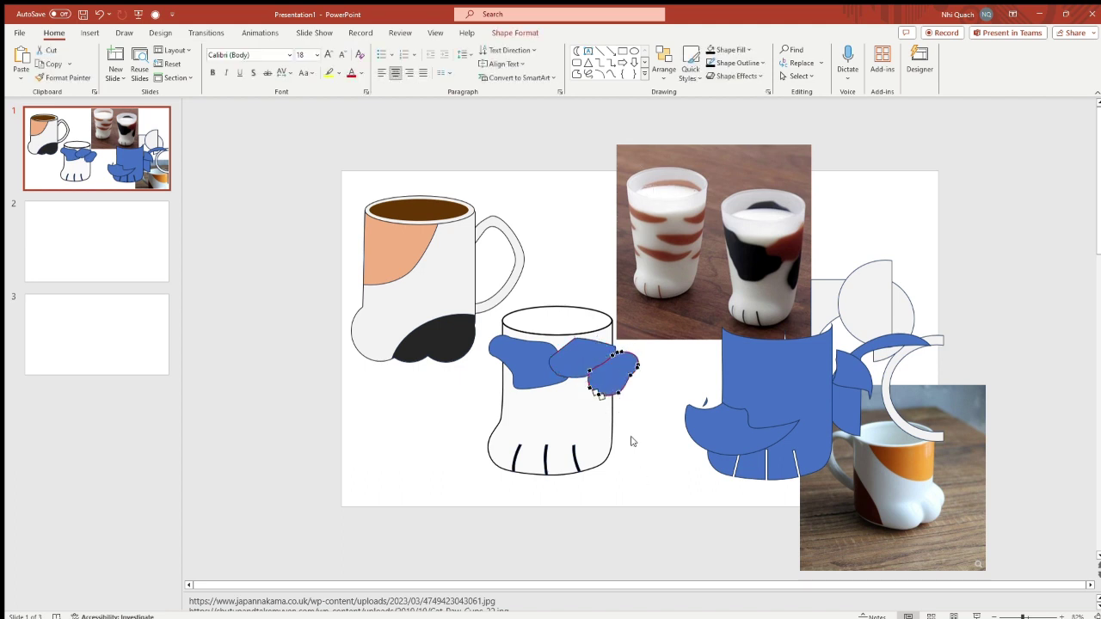
pyautogui.moveTo(619, 405); pyautogui.dragTo(631, 419)
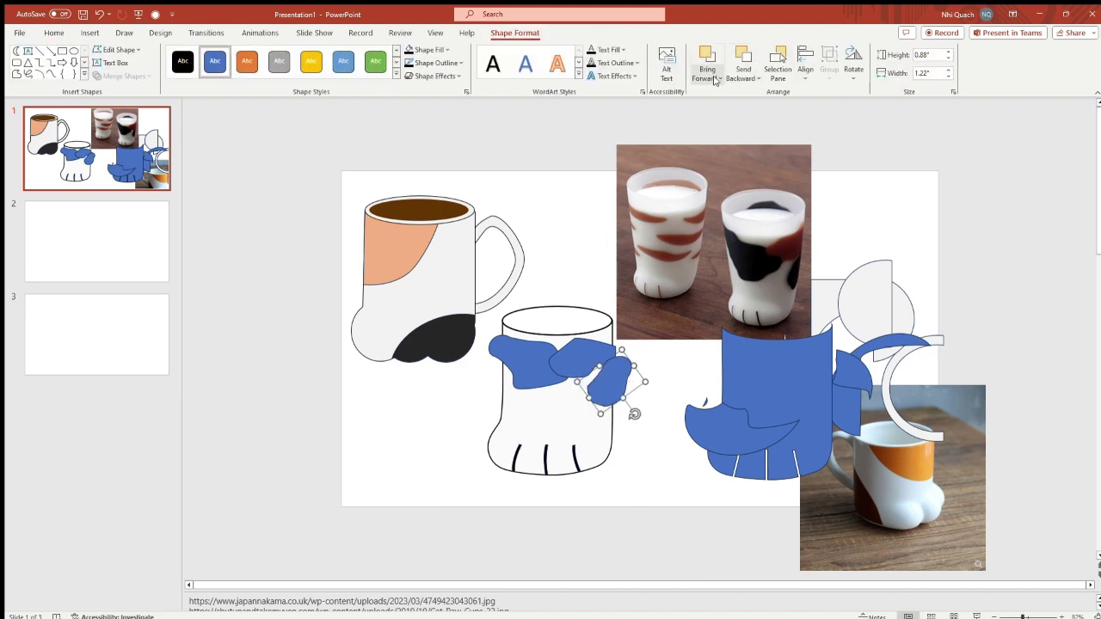
# Step: Shift the small blob up on the glass and fill the large spot black and its neighbour green
pyautogui.click(582, 423)
pyautogui.moveTo(774, 387); pyautogui.dragTo(553, 381)
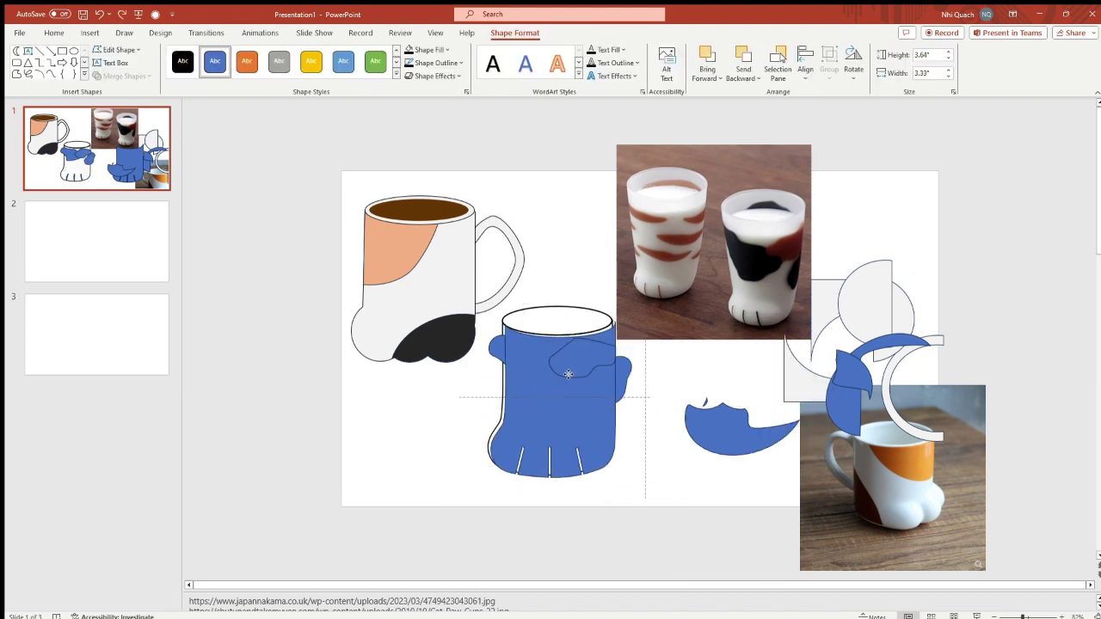
pyautogui.keyDown('shift'); pyautogui.click(555, 327); pyautogui.keyUp('shift')
pyautogui.hotkey('ctrl', 'z')
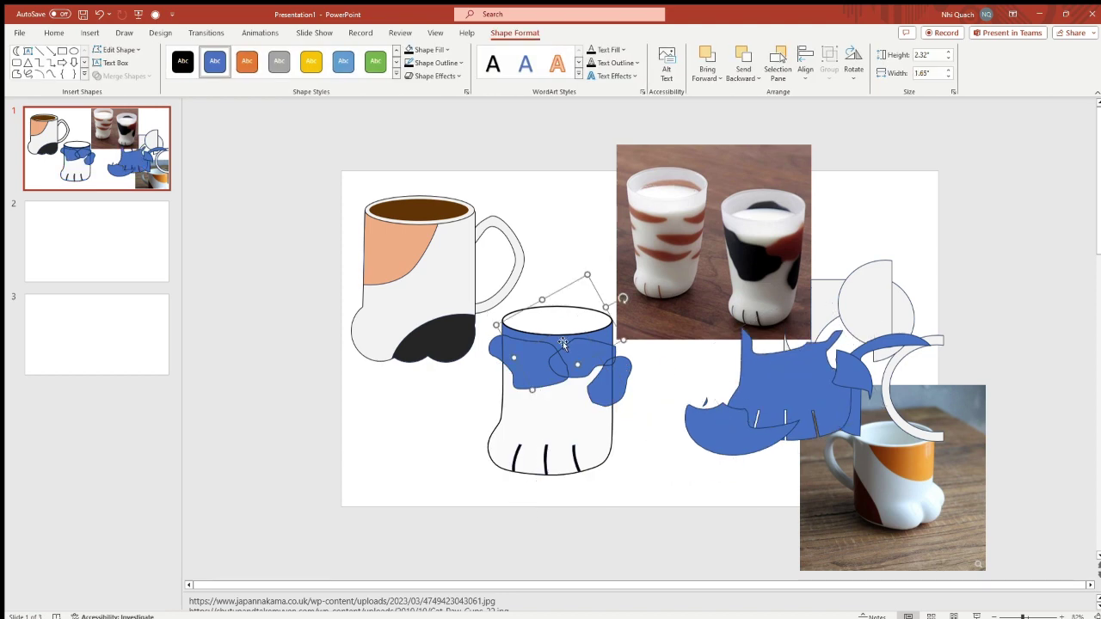
pyautogui.moveTo(611, 390); pyautogui.dragTo(615, 348)
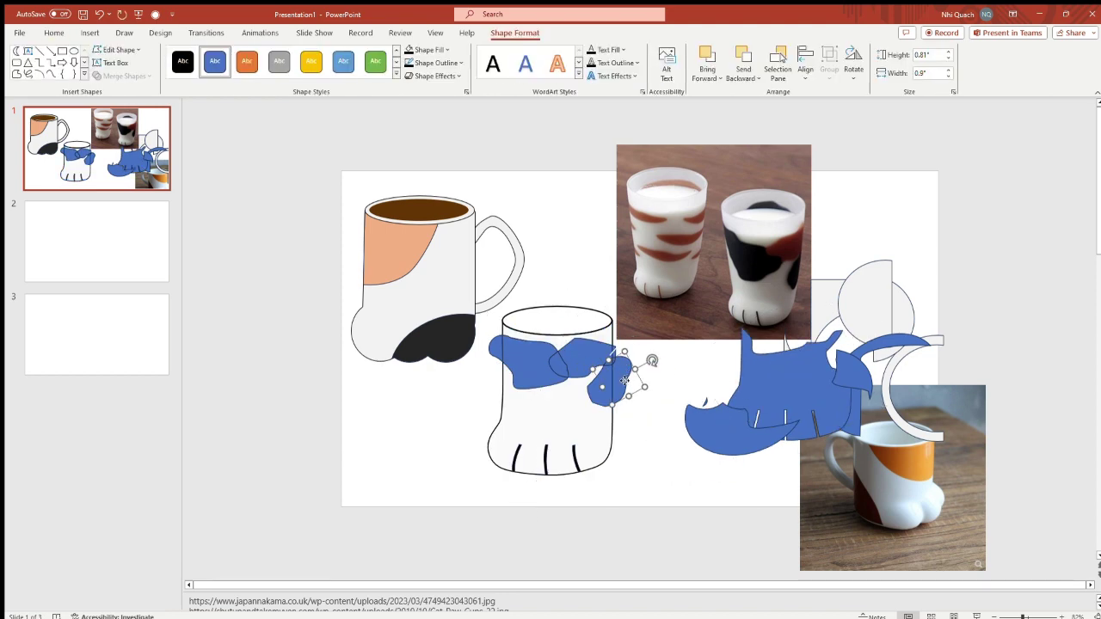
pyautogui.click(634, 370)
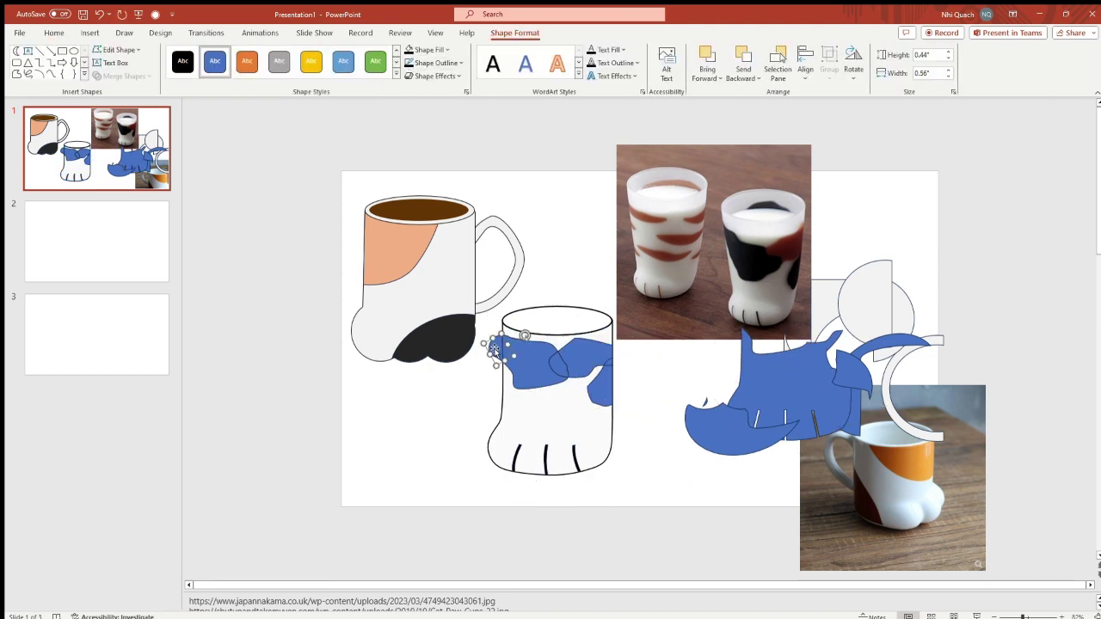
pyautogui.click(475, 275)
pyautogui.moveTo(585, 353); pyautogui.dragTo(593, 349)
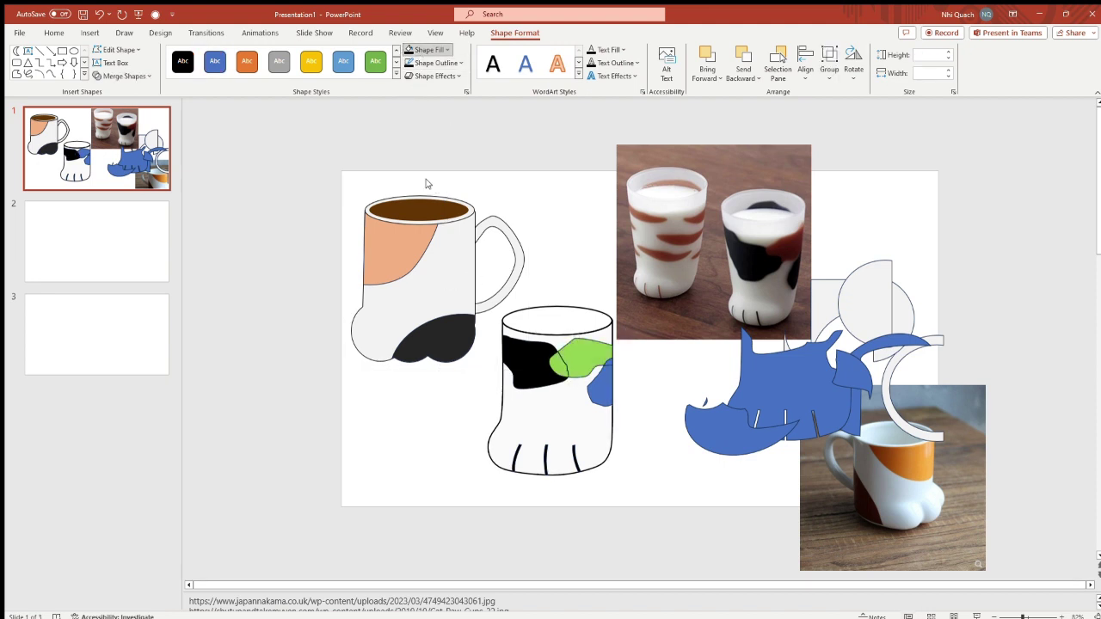
# Step: Fill the middle patch brown and delete the leftover blue sliver beside it
pyautogui.click(459, 222)
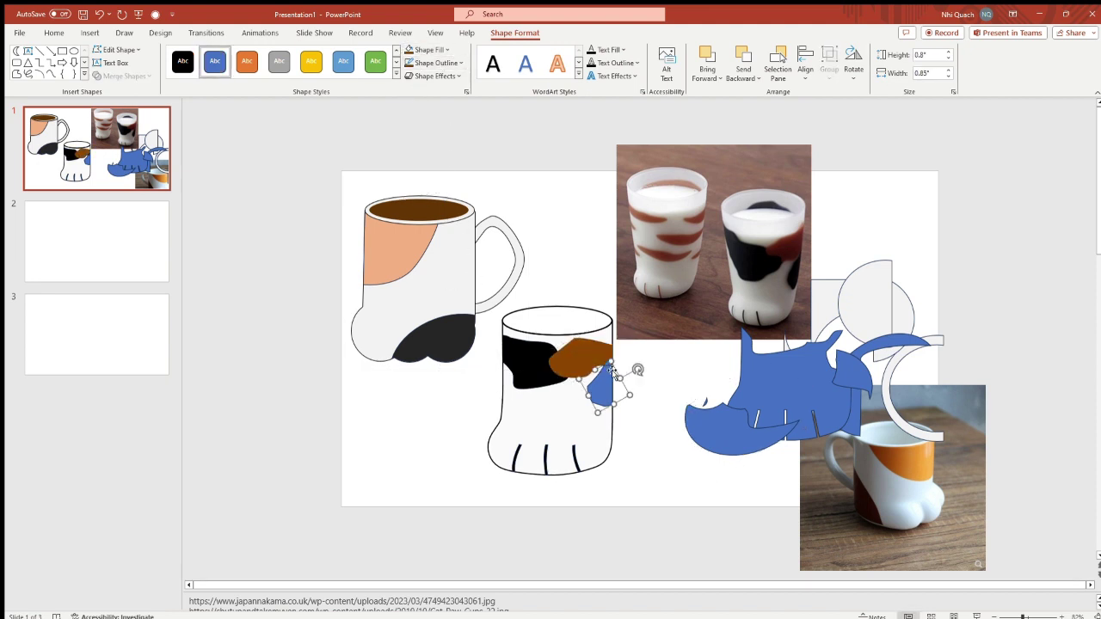
pyautogui.click(609, 366)
pyautogui.press('Delete')
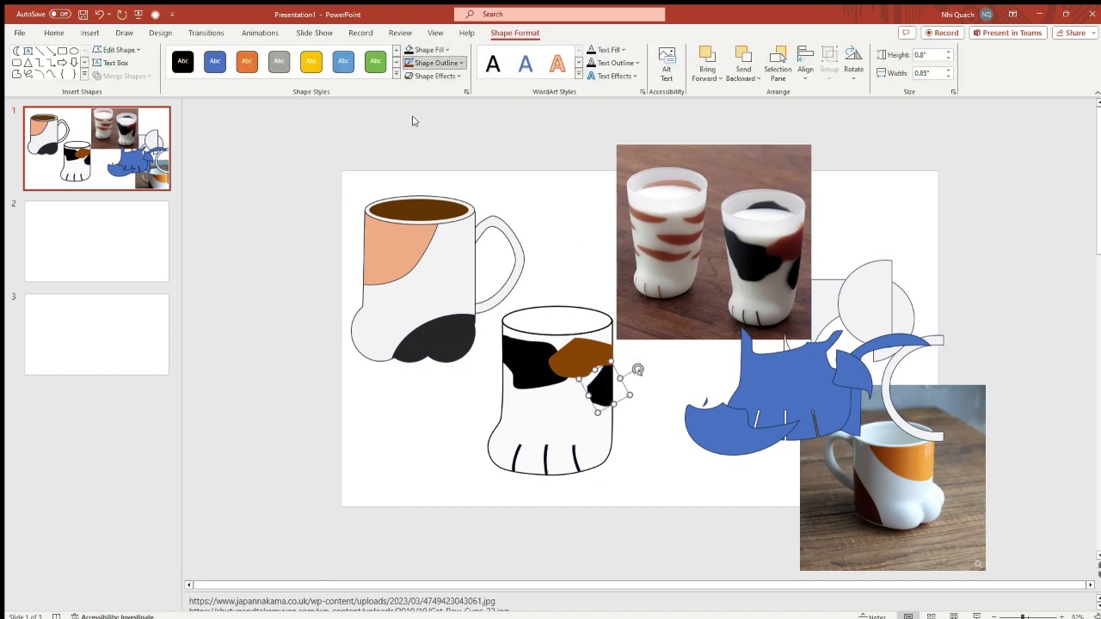
# Step: Tidy the brown spot's outline points and check the black patch
pyautogui.click(578, 357)
pyautogui.click(596, 389)
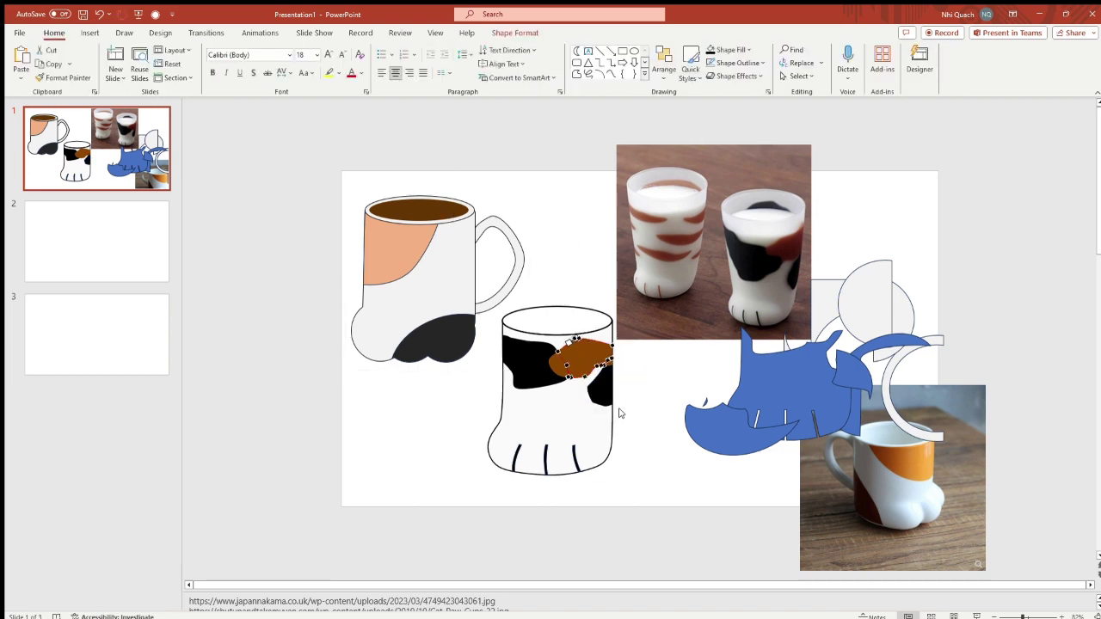
pyautogui.click(575, 349)
pyautogui.click(637, 396)
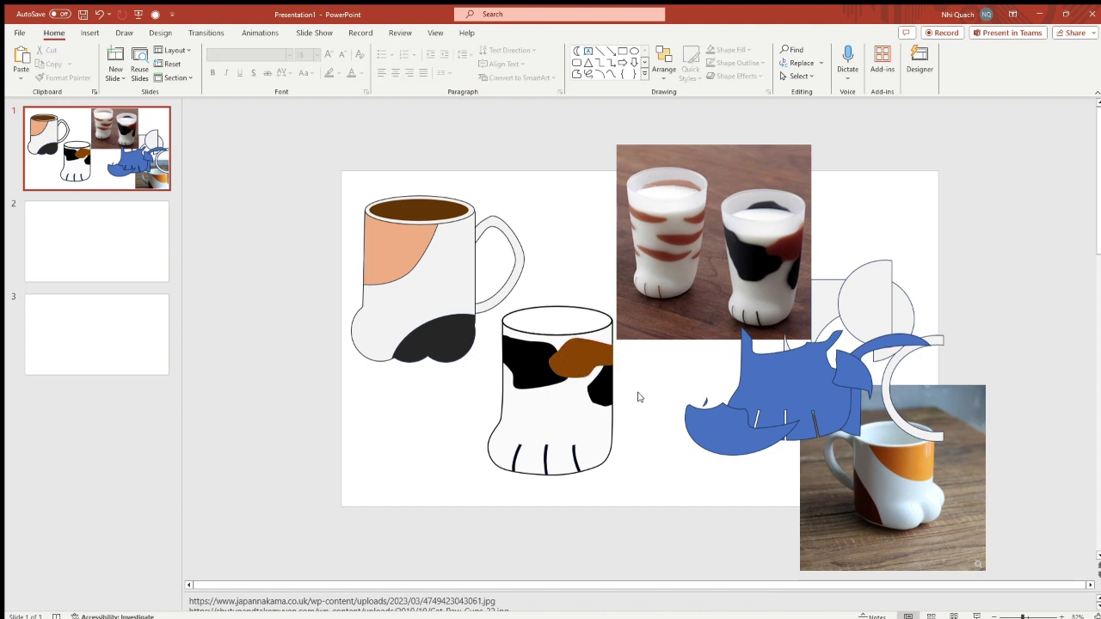
pyautogui.click(612, 402)
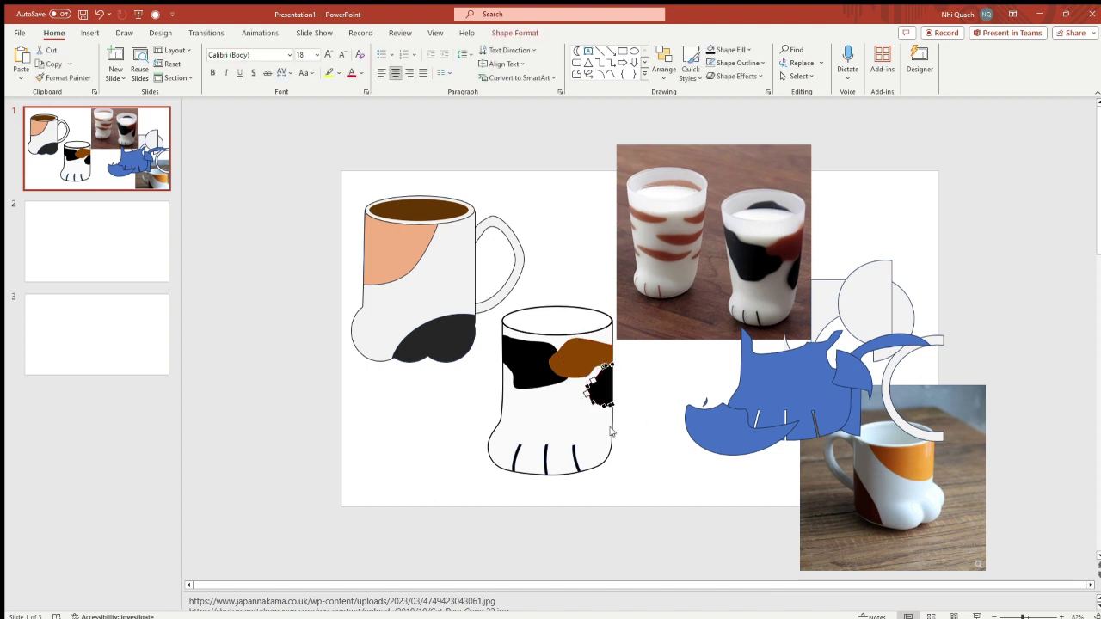
pyautogui.click(630, 393)
# Step: Move the reference photo aside and smooth the paw glass's lower-left toe bulge with Edit Points
pyautogui.moveTo(714, 258); pyautogui.dragTo(786, 237)
pyautogui.click(499, 422)
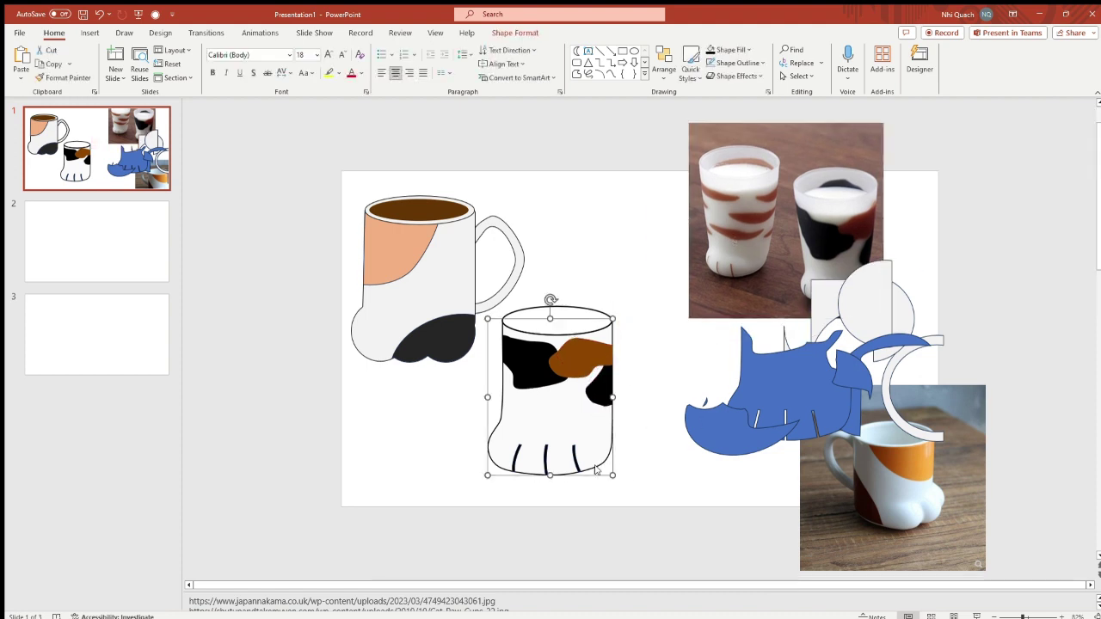
pyautogui.moveTo(511, 424); pyautogui.dragTo(512, 421)
pyautogui.click(599, 428)
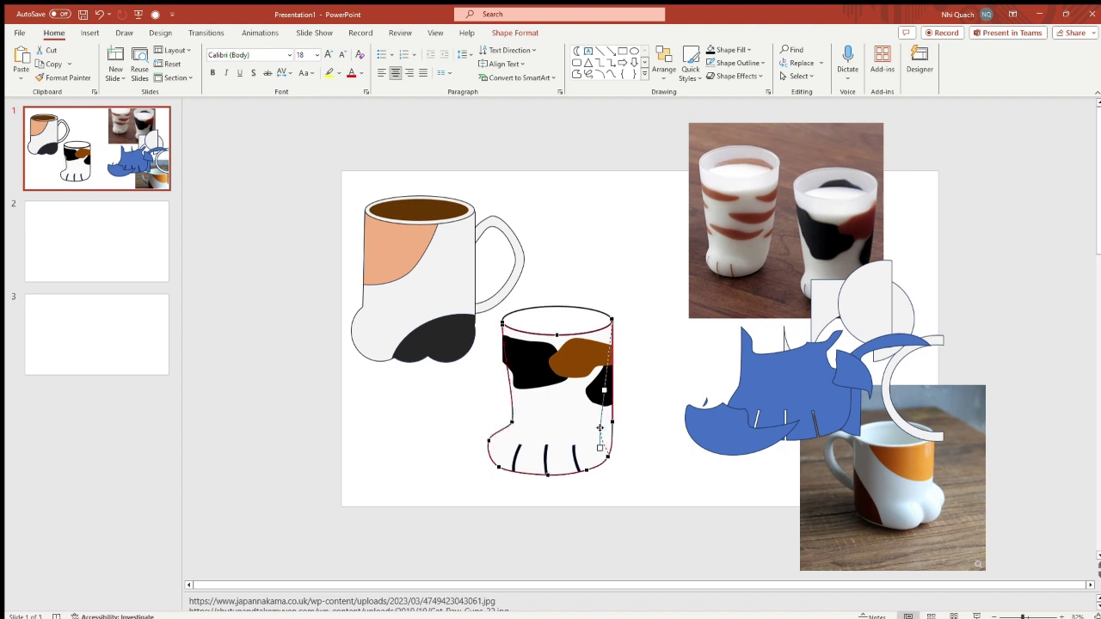
pyautogui.moveTo(507, 462); pyautogui.dragTo(510, 421)
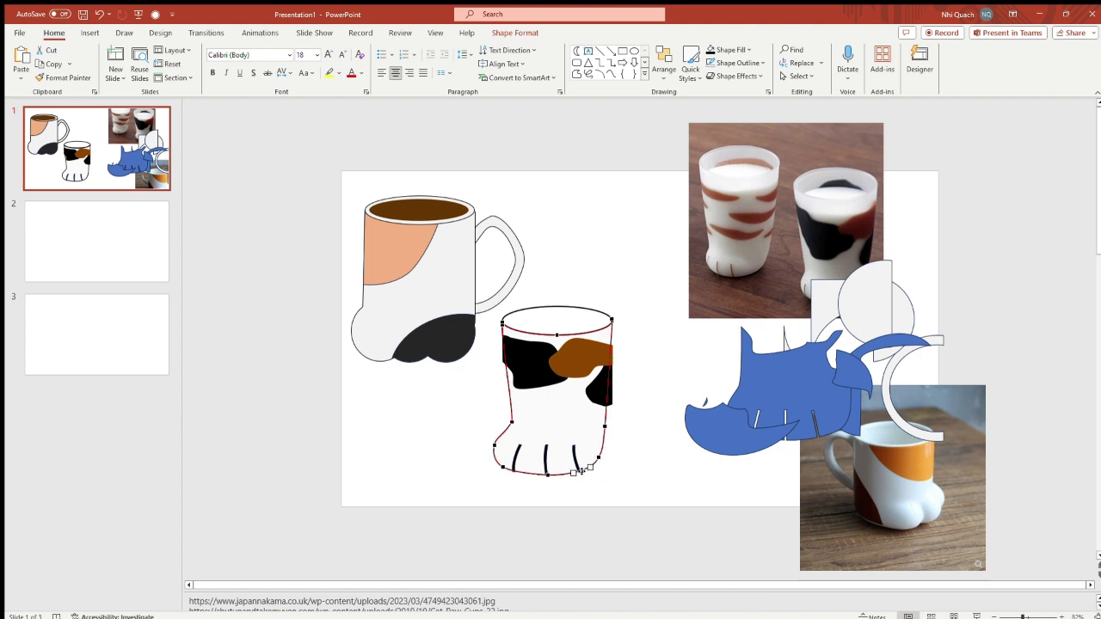
pyautogui.moveTo(497, 448); pyautogui.dragTo(497, 449)
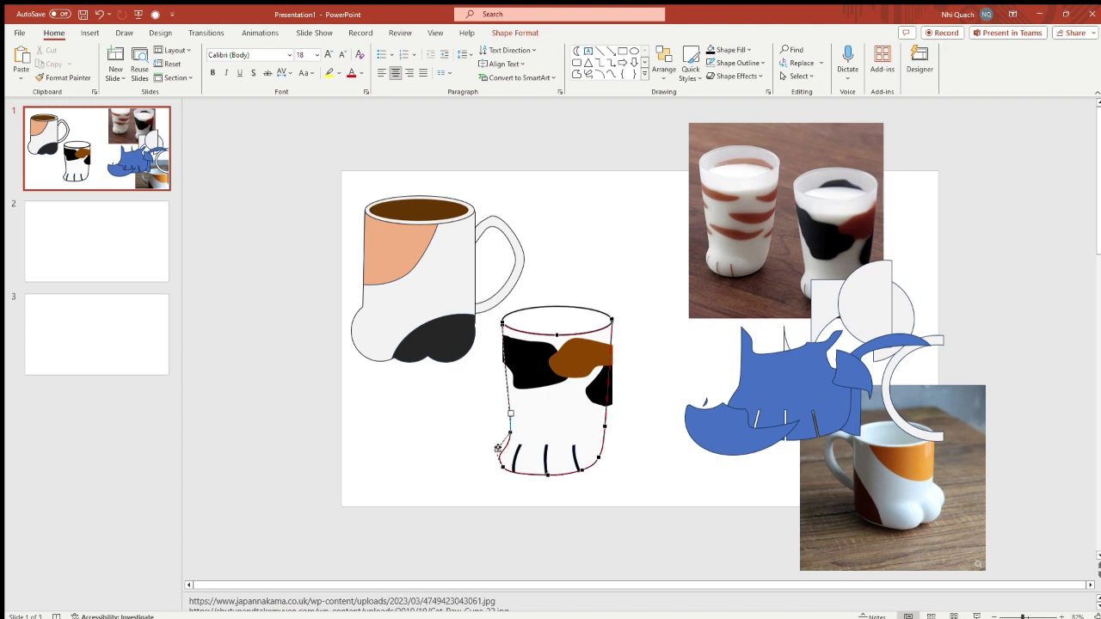
pyautogui.click(573, 482)
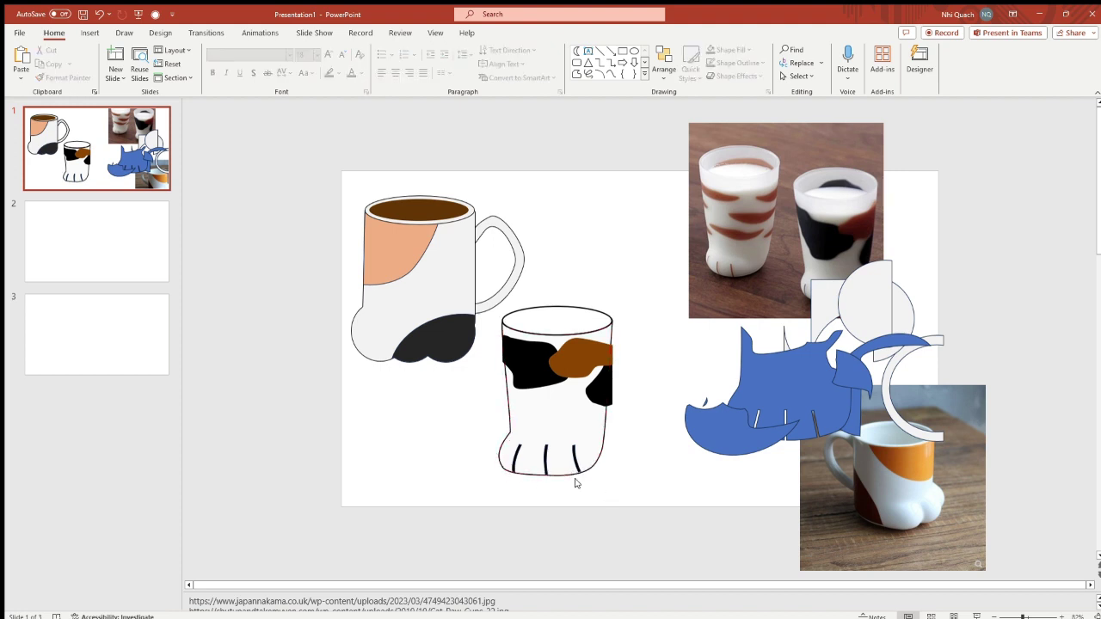
# Step: Adjust the edge point of the small black patch on the glass's right side
pyautogui.click(575, 456)
pyautogui.click(604, 392)
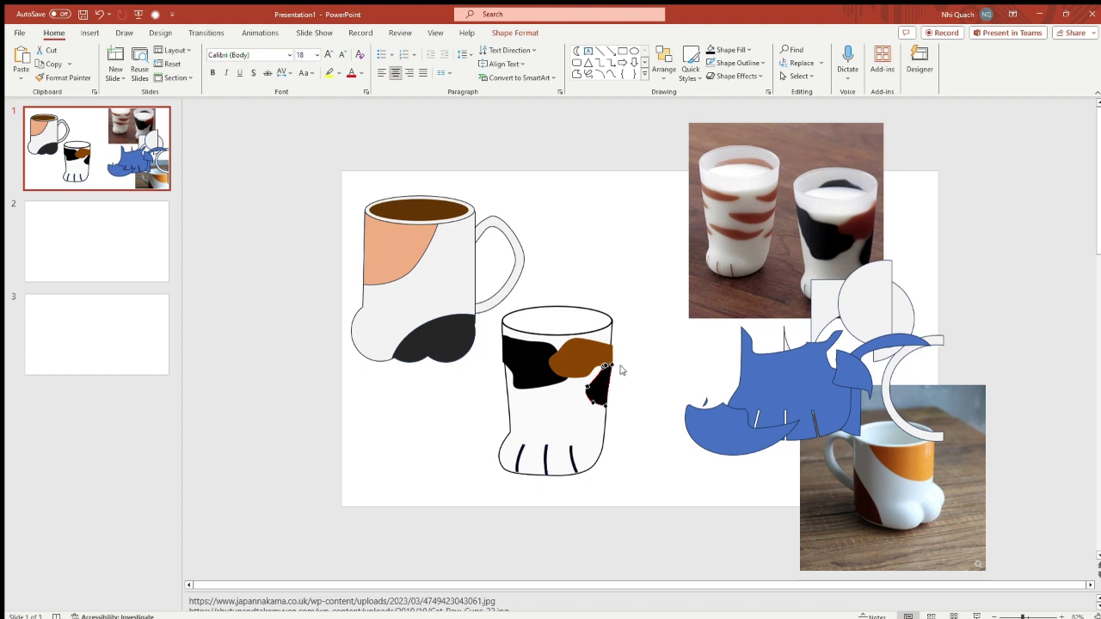
pyautogui.click(1055, 613)
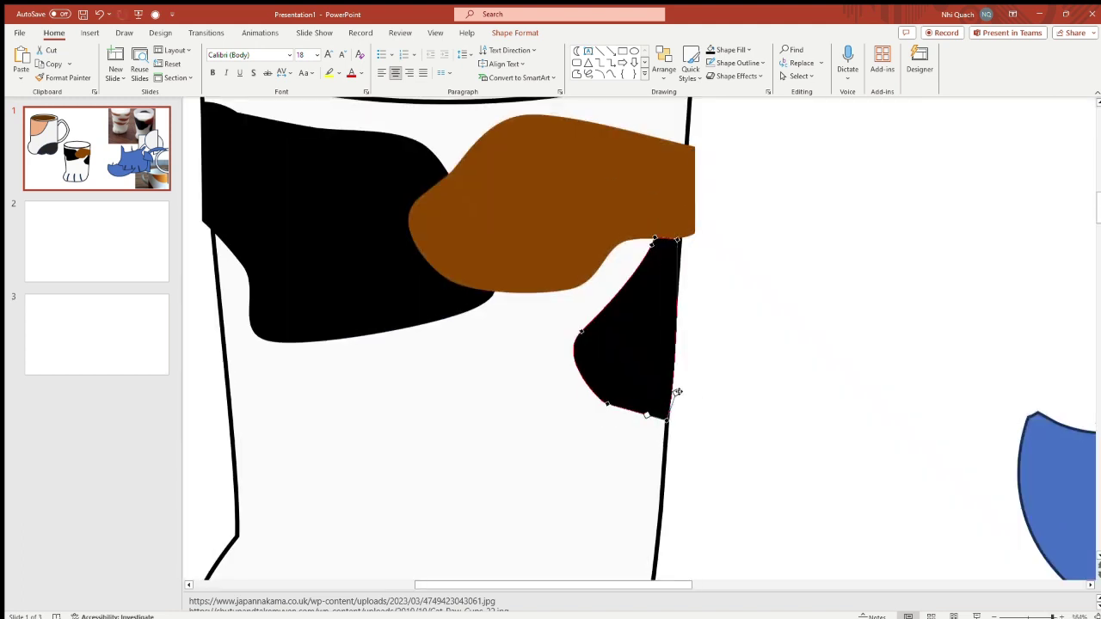
# Step: Edit the brown patch's points so it ends flush with the glass's right edge
pyautogui.press('Tab')
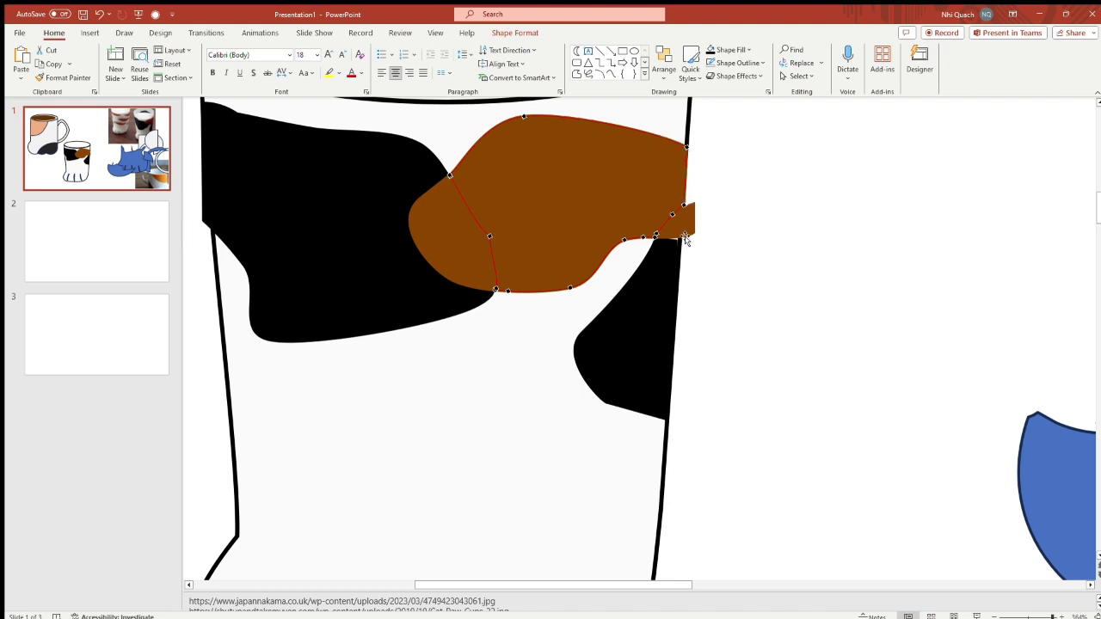
pyautogui.click(686, 217)
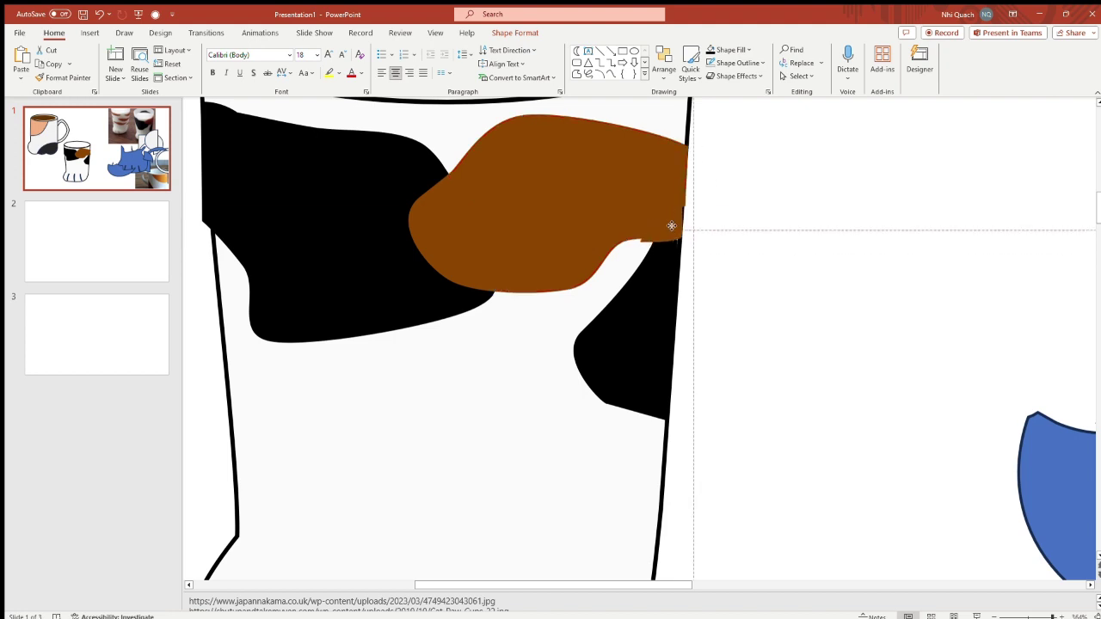
pyautogui.doubleClick(602, 216)
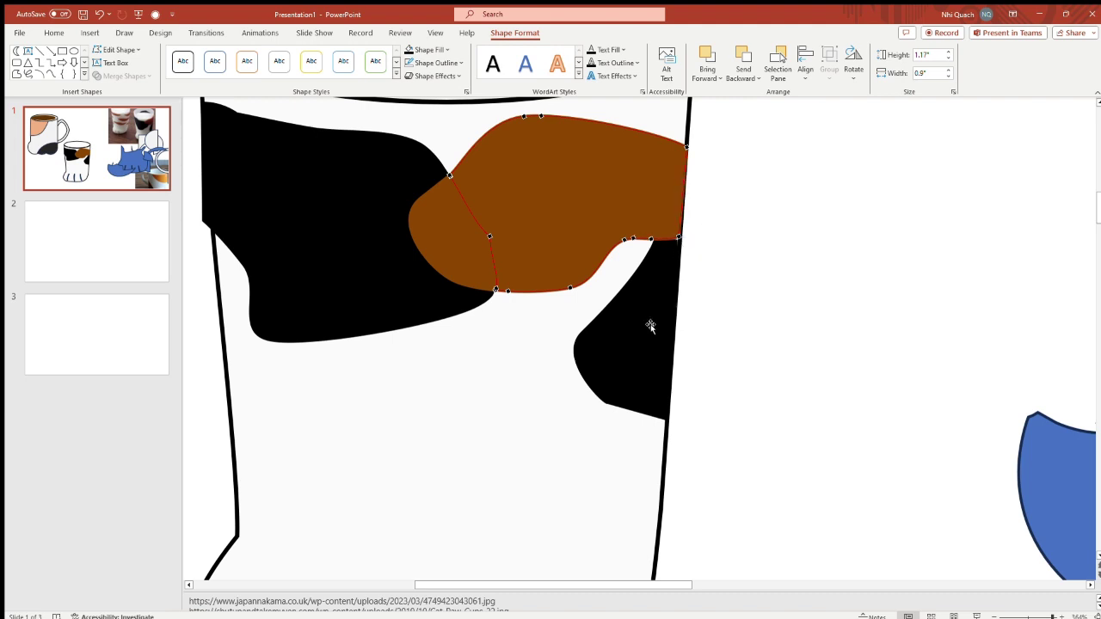
# Step: Lower the large black patch's left-edge vertex with Edit Points
pyautogui.click(533, 318)
pyautogui.doubleClick(278, 275)
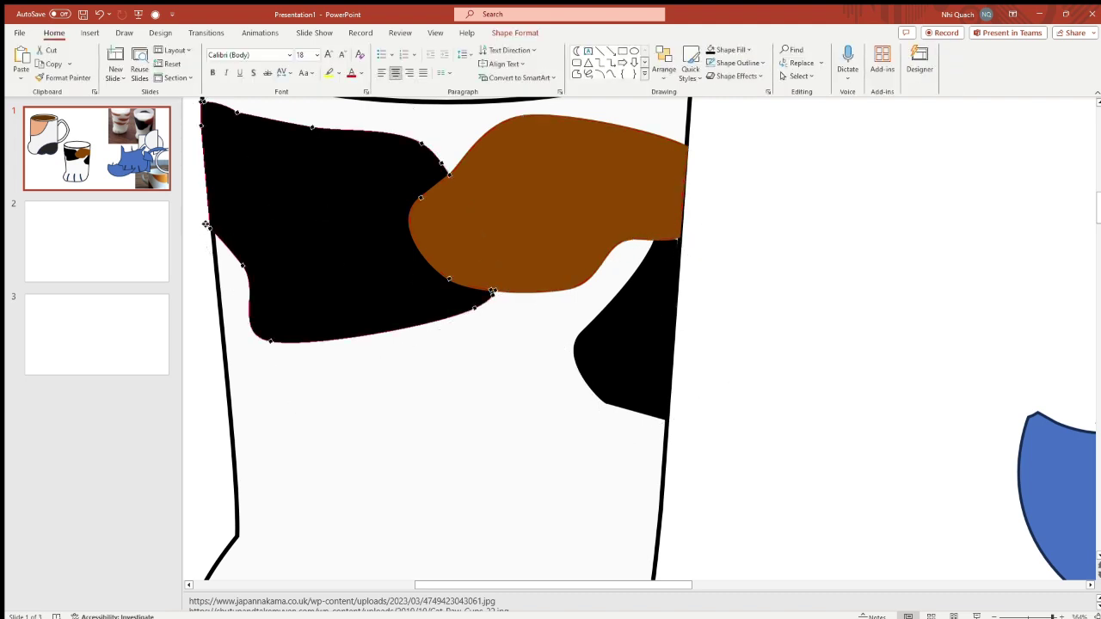
pyautogui.moveTo(209, 228); pyautogui.dragTo(213, 255)
pyautogui.click(889, 472)
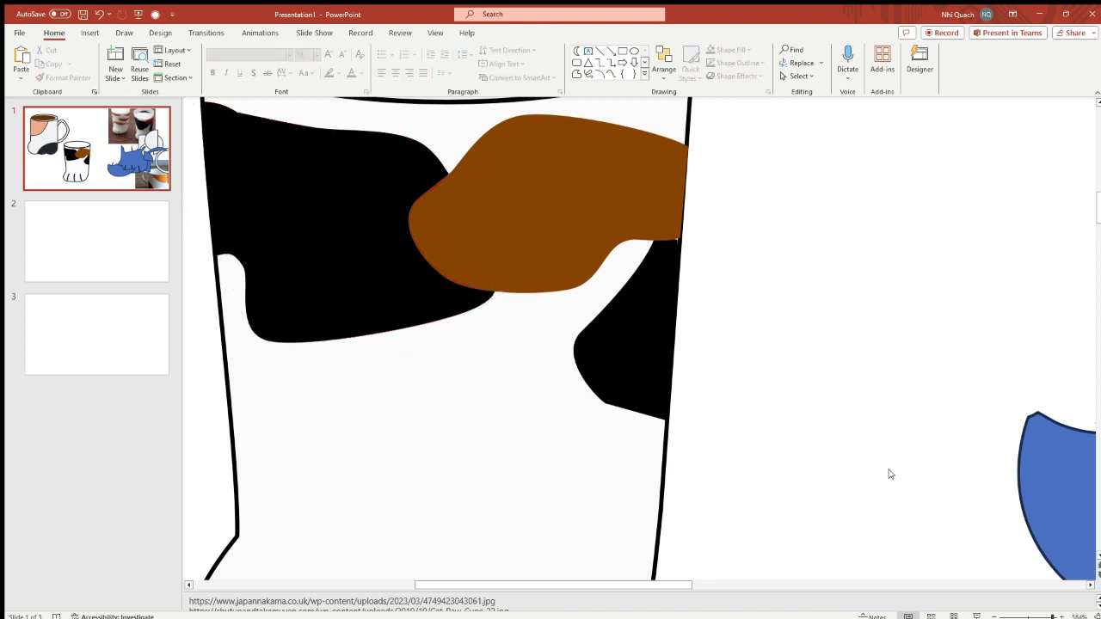
pyautogui.scroll(-5, 889, 472)
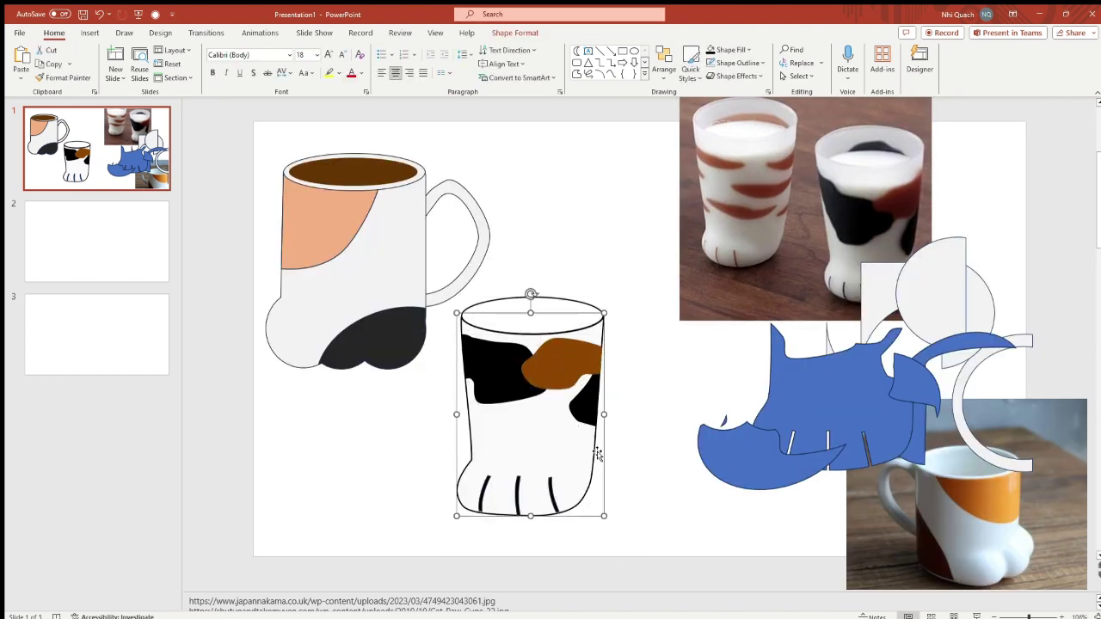
# Step: Select the paw glass body and fill it dark brown
pyautogui.moveTo(437, 267); pyautogui.dragTo(614, 528)
pyautogui.click(515, 32)
pyautogui.click(424, 49)
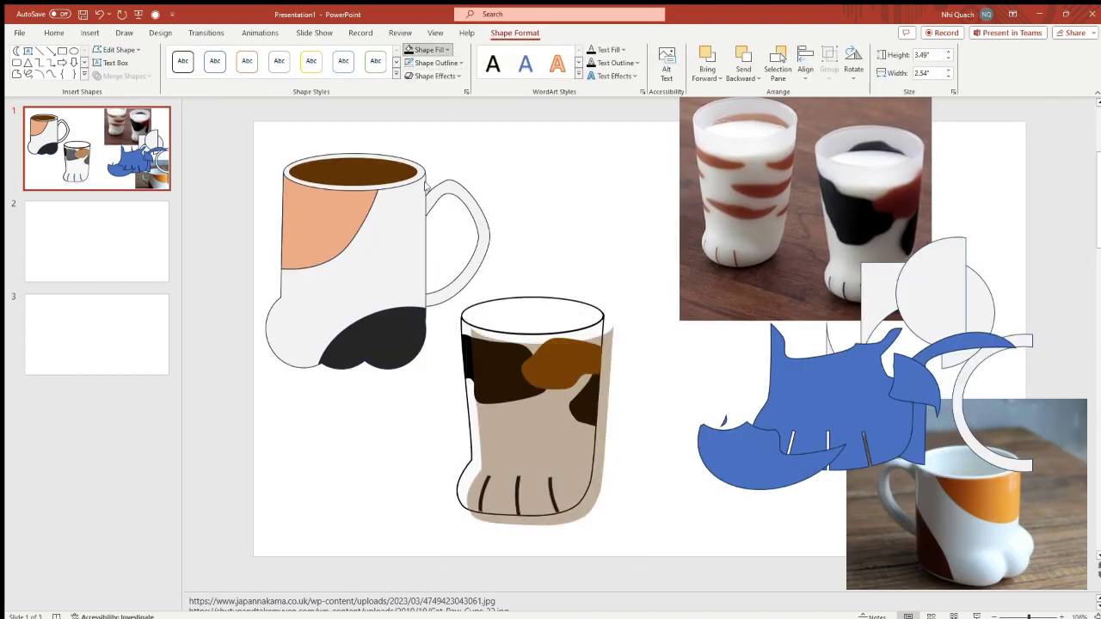
# Step: Copy the rim ellipse and paste it back on top of the glass
pyautogui.click(613, 244)
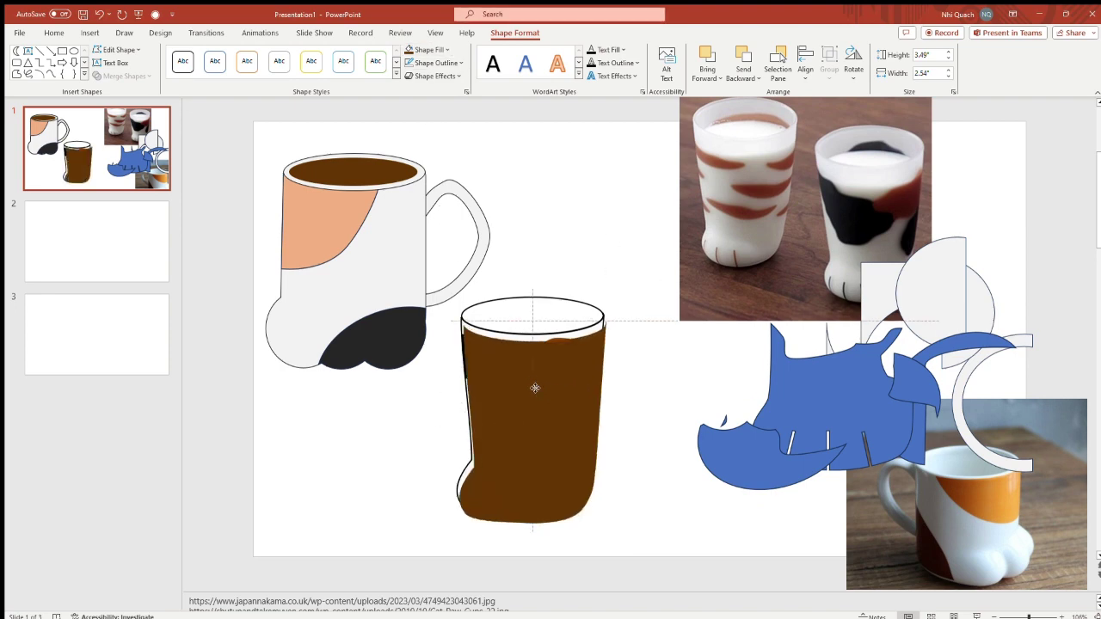
pyautogui.click(534, 386)
pyautogui.click(568, 307)
pyautogui.hotkey('ctrl', 'c')
pyautogui.hotkey('ctrl', 'v')
pyautogui.moveTo(568, 307)
pyautogui.mouseDown()
pyautogui.moveTo(590, 343)
pyautogui.moveTo(568, 307)
pyautogui.mouseUp()
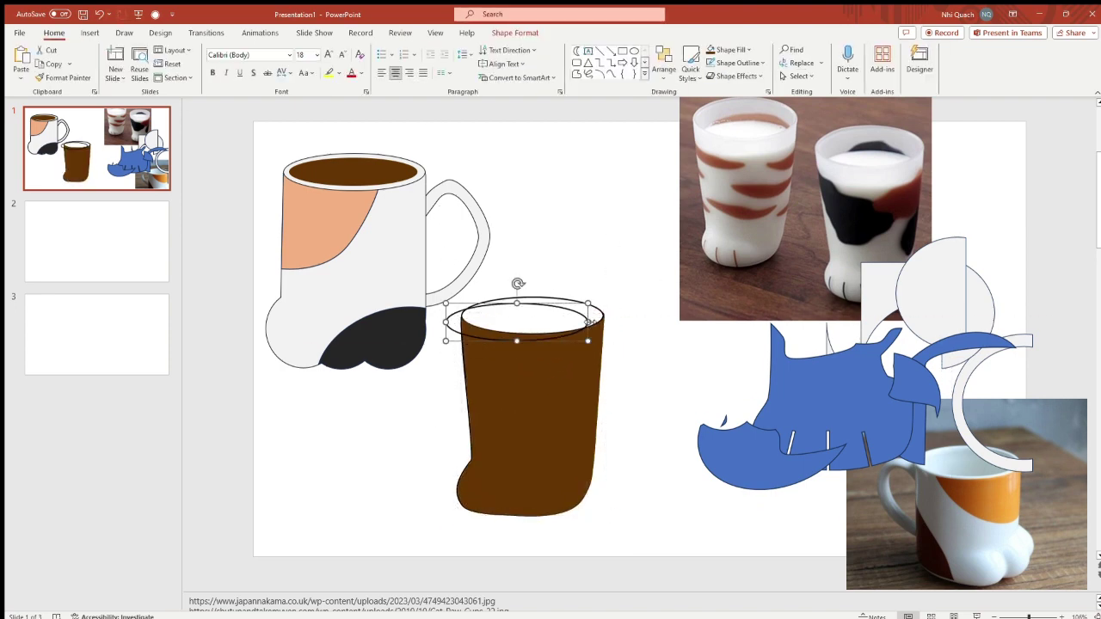
pyautogui.press('Escape')
pyautogui.click(567, 307)
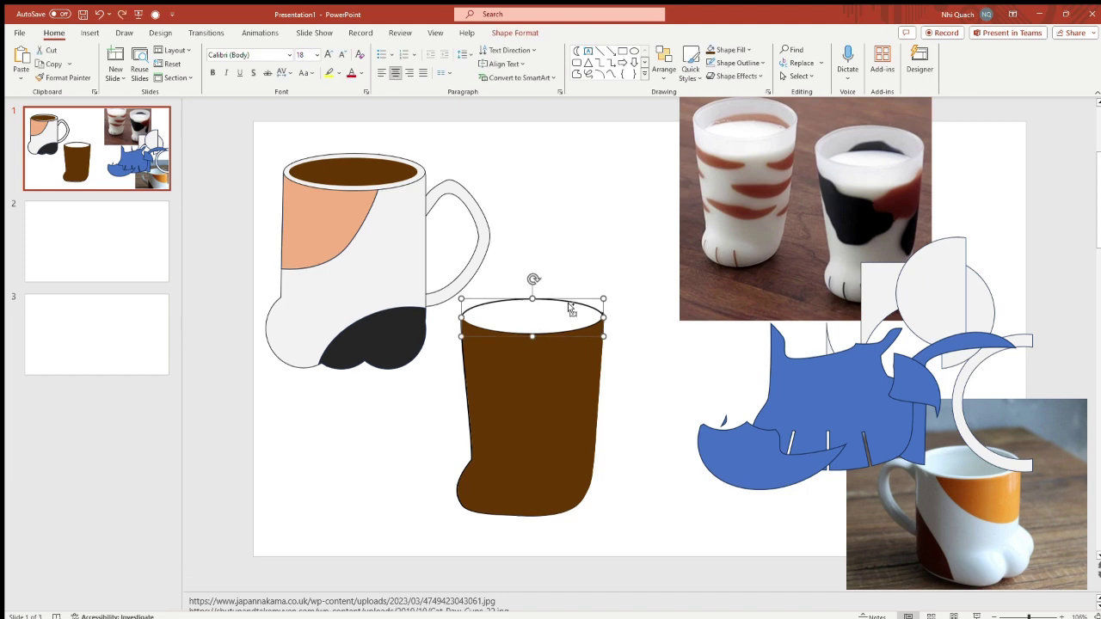
pyautogui.hotkey('ctrl', 'v')
pyautogui.hotkey('ctrl', 'z')
# Step: Lower the brown body's top edge below the white rim with Edit Points
pyautogui.click(580, 348)
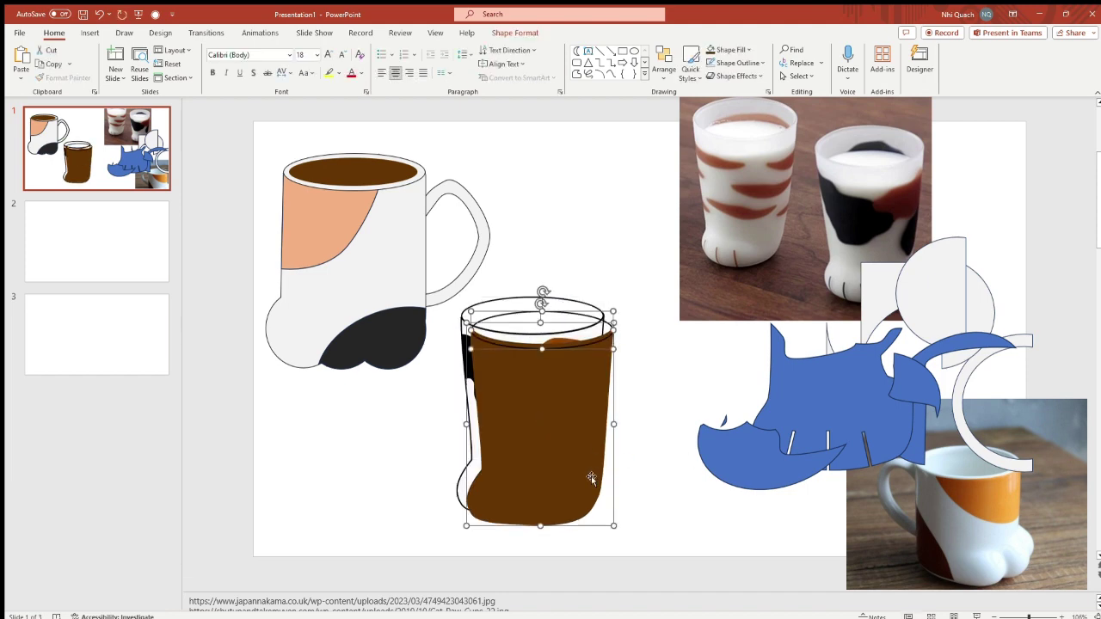
pyautogui.doubleClick(580, 347)
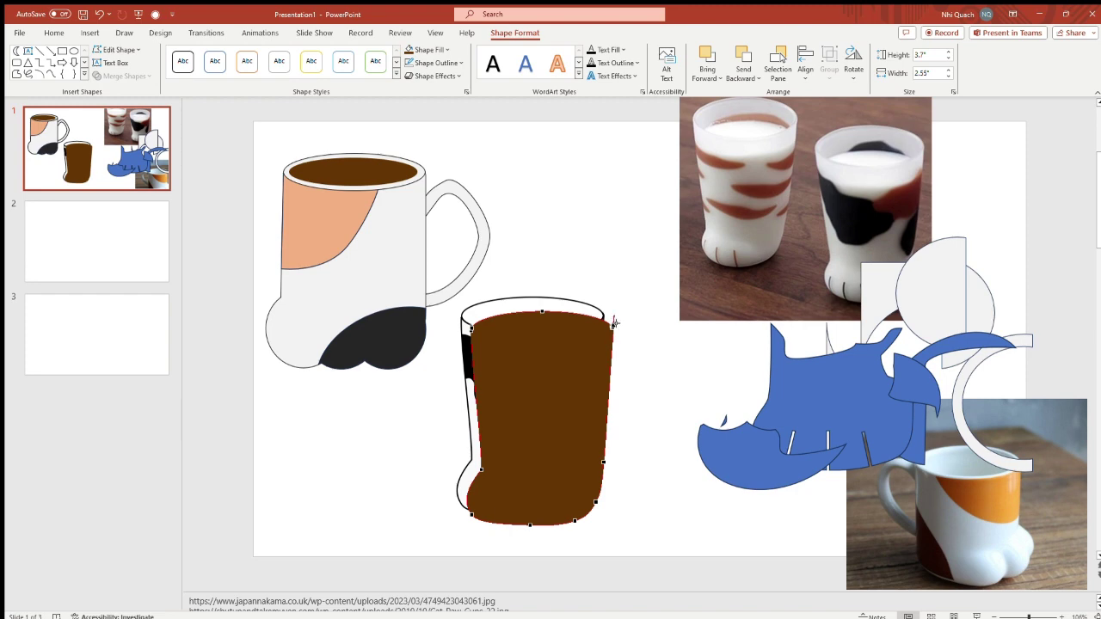
pyautogui.moveTo(614, 324); pyautogui.dragTo(612, 327)
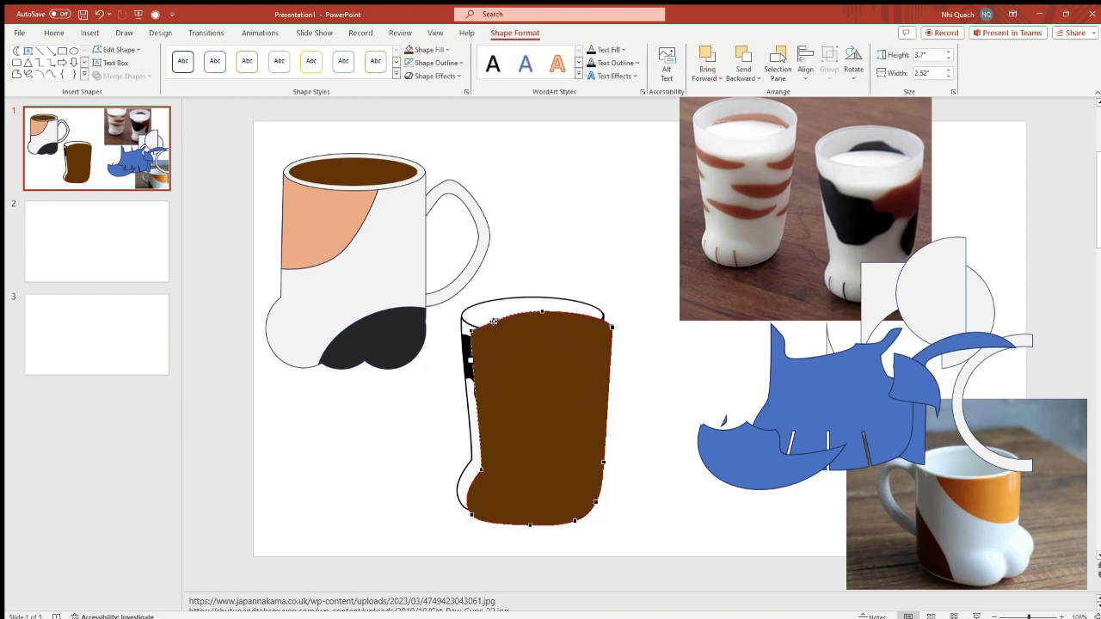
pyautogui.click(508, 325)
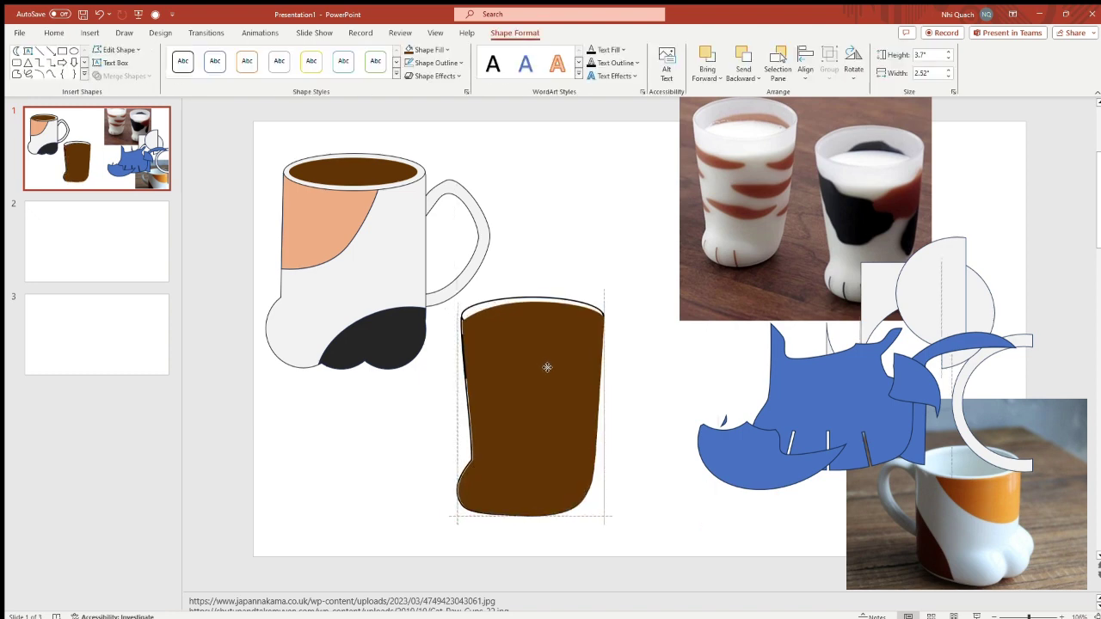
pyautogui.moveTo(531, 301); pyautogui.dragTo(531, 321)
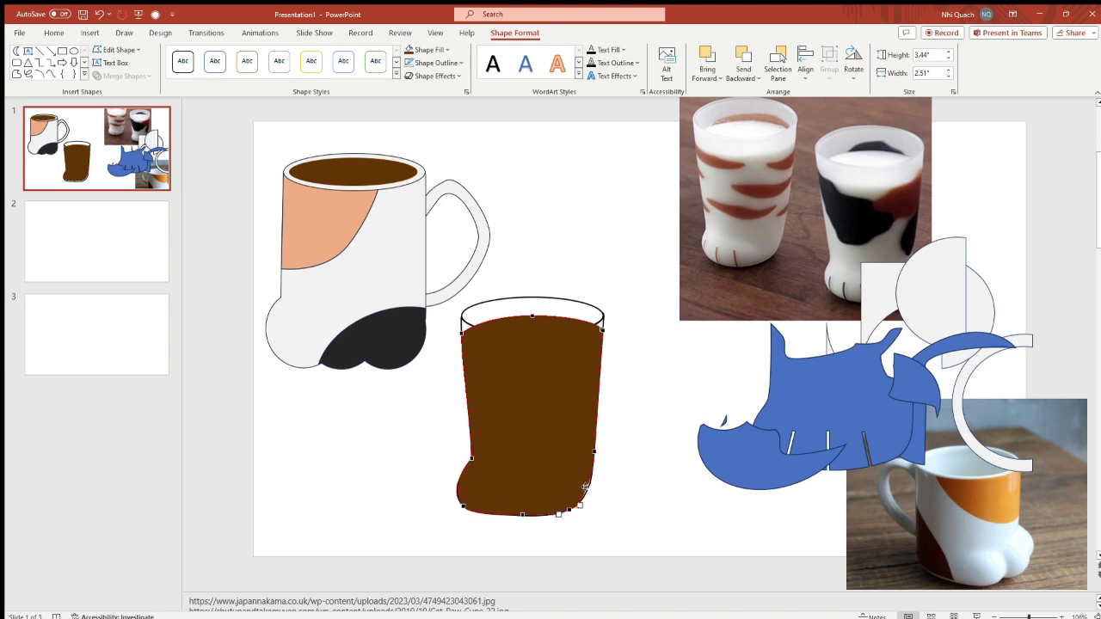
pyautogui.click(573, 367)
# Step: Send the brown body three levels backward, behind the calico paw, so the glass turns tan
pyautogui.click(738, 57)
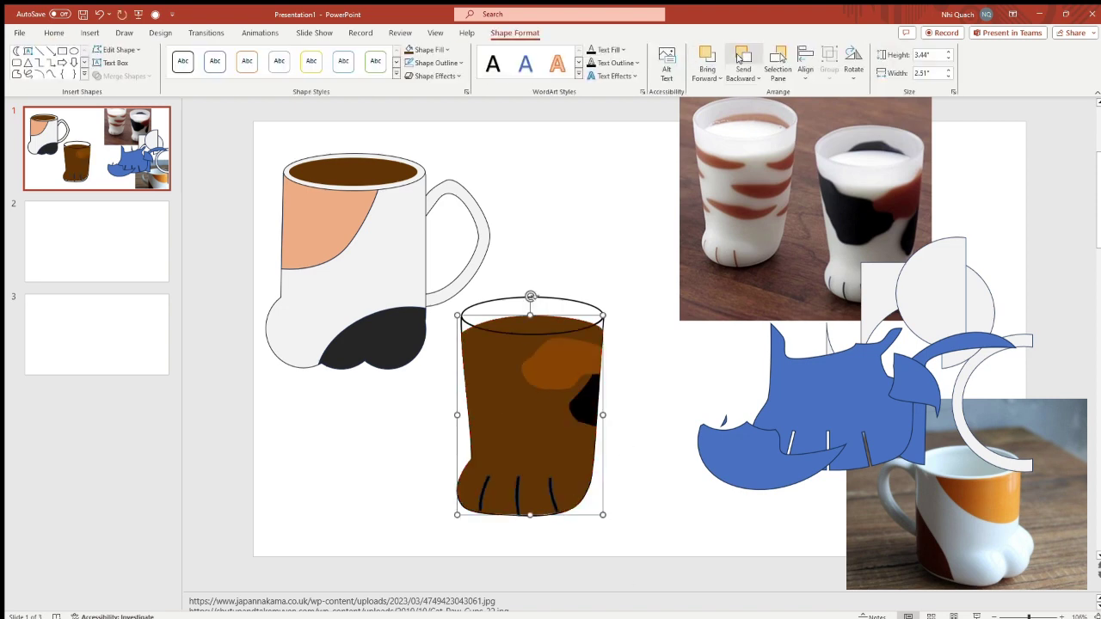
pyautogui.click(739, 57)
pyautogui.click(738, 57)
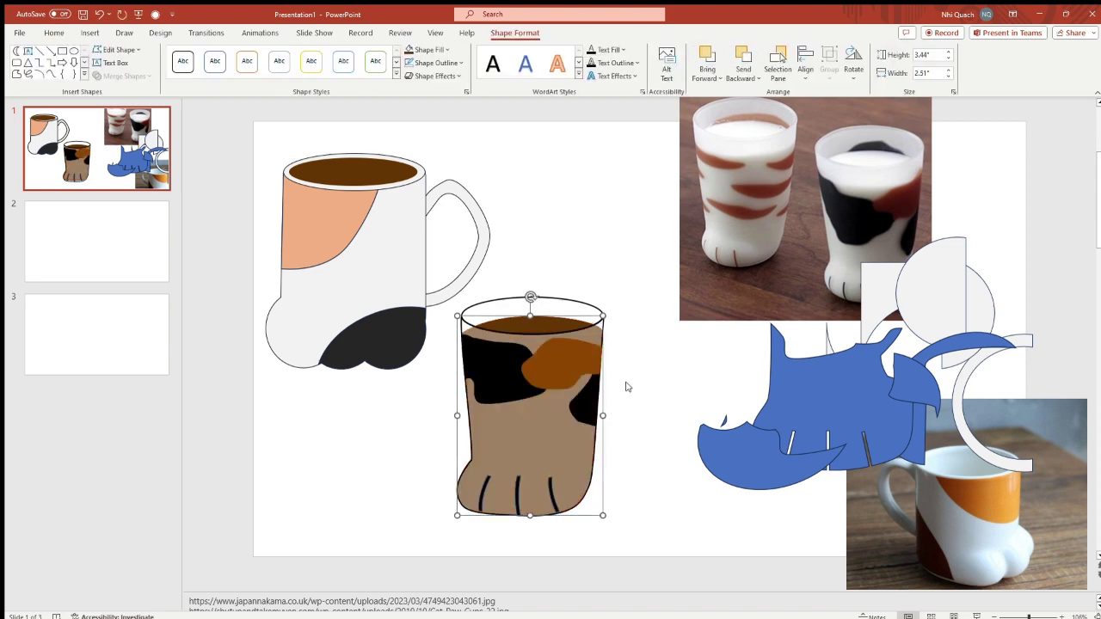
# Step: Select every part of the brown glass and group it into one object with Ctrl+G
pyautogui.moveTo(626, 387); pyautogui.dragTo(464, 524)
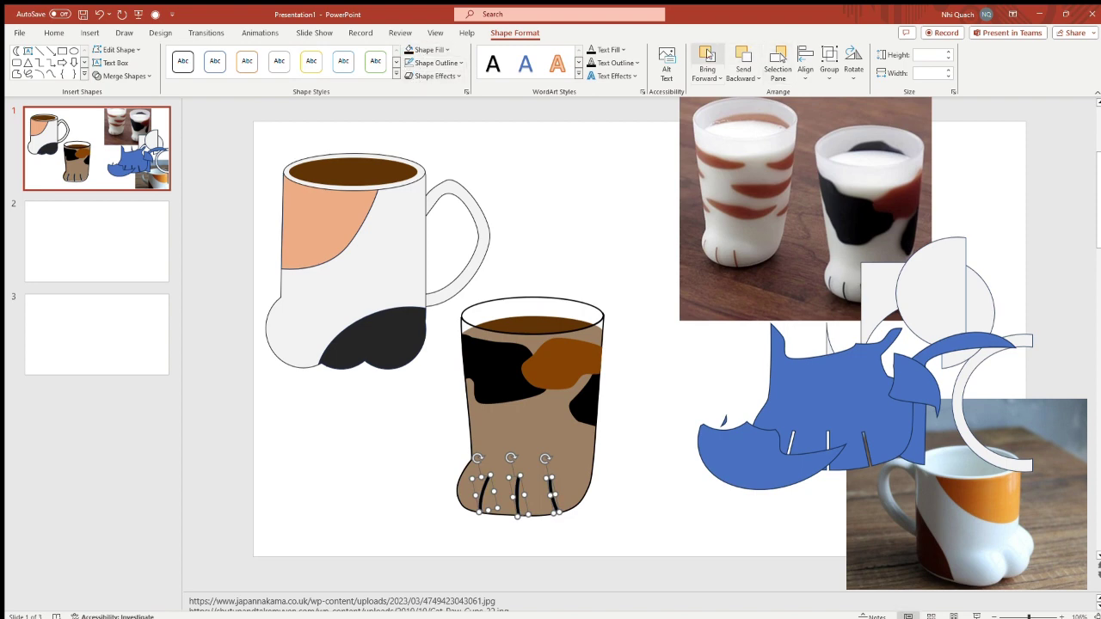
pyautogui.click(634, 469)
pyautogui.press('Tab')
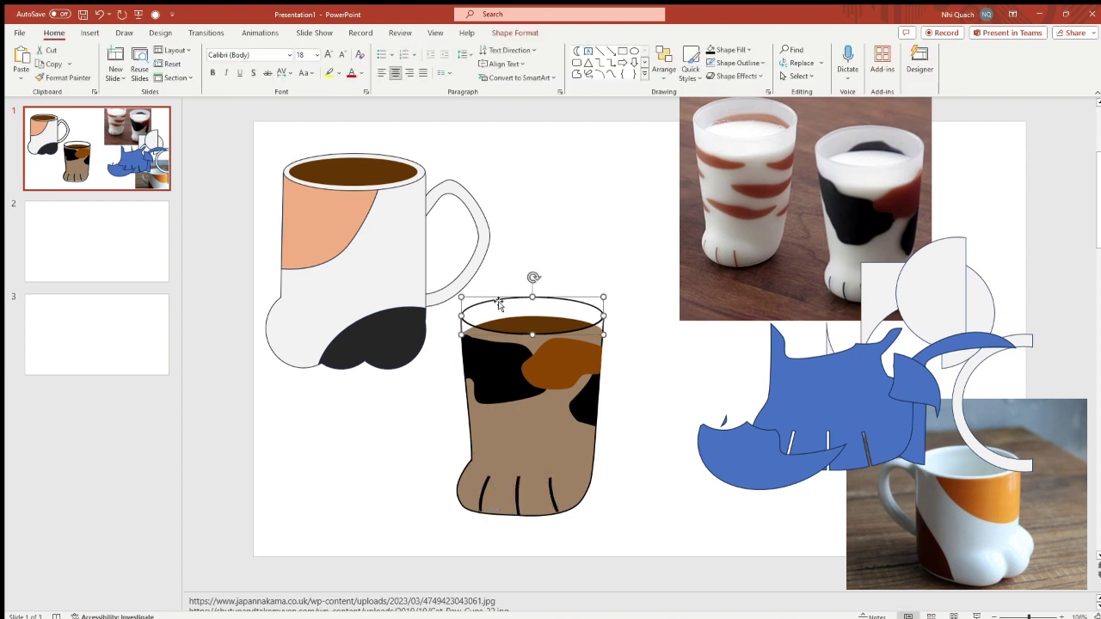
pyautogui.click(660, 468)
pyautogui.moveTo(653, 545); pyautogui.dragTo(441, 271)
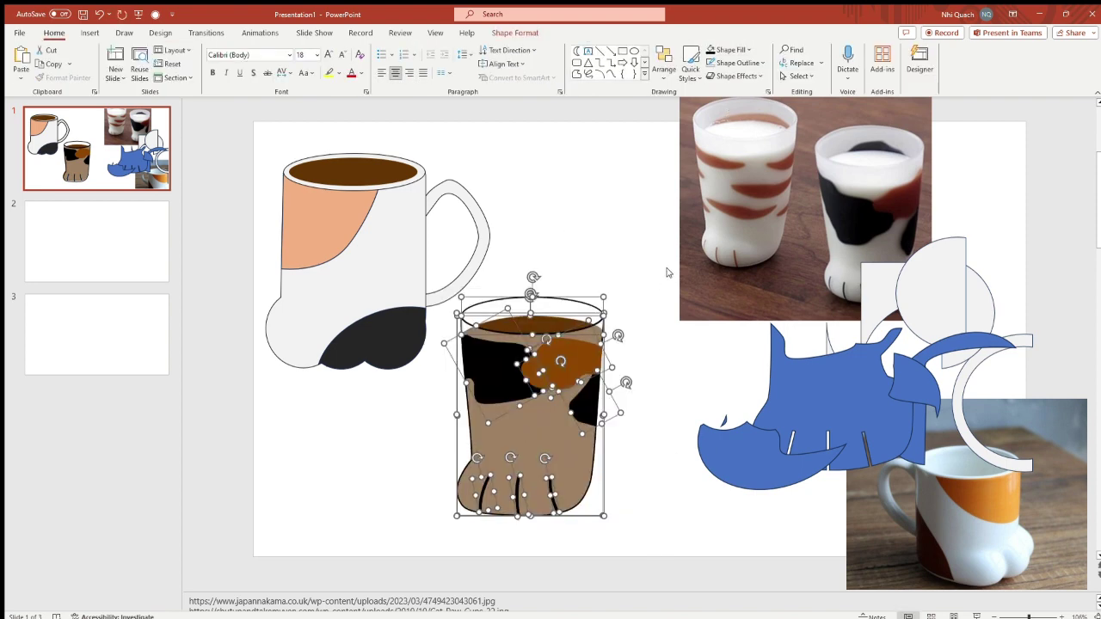
pyautogui.hotkey('ctrl', 'g')
# Step: Move the left, middle and right toe lines lower inside the glass group
pyautogui.scroll(5, 585, 517)
pyautogui.click(516, 471)
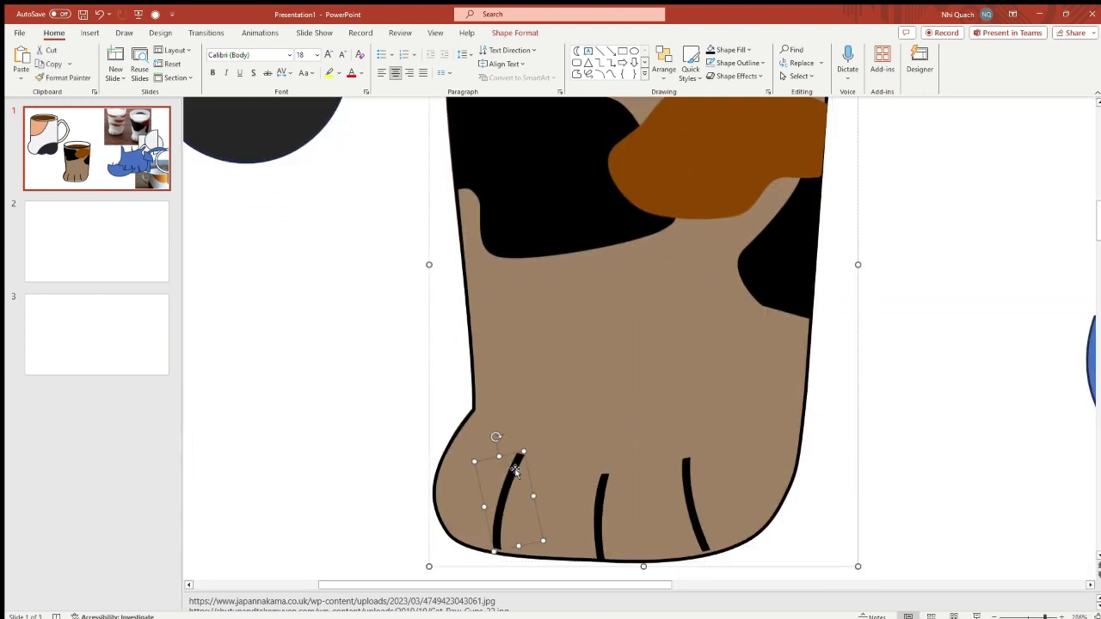
pyautogui.moveTo(515, 471); pyautogui.dragTo(509, 497)
pyautogui.moveTo(603, 480); pyautogui.dragTo(599, 494)
pyautogui.moveTo(688, 488); pyautogui.dragTo(691, 514)
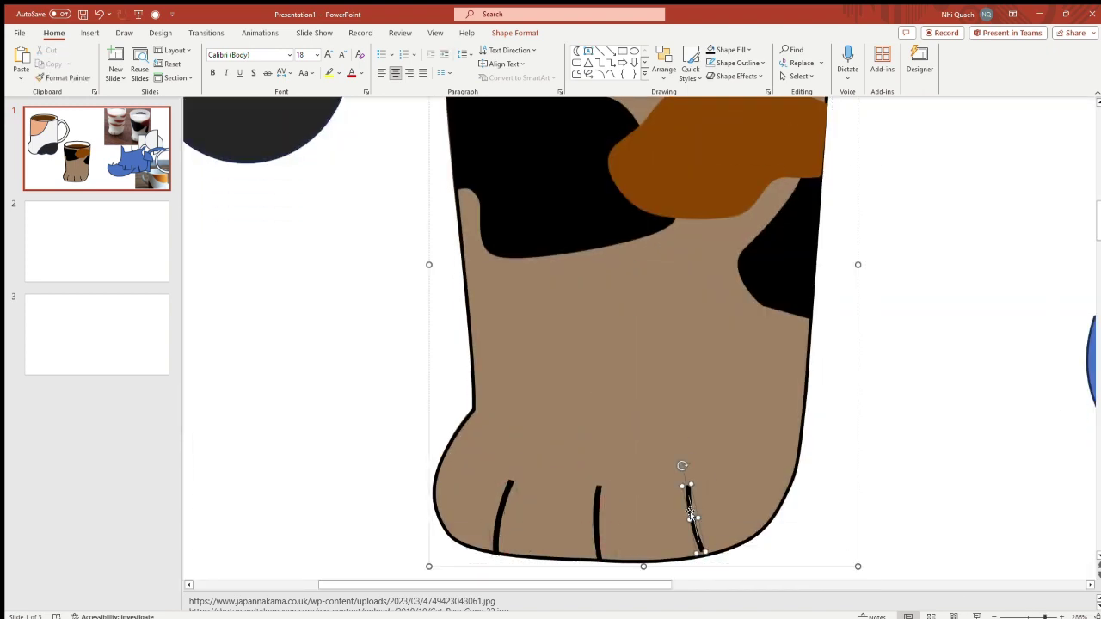
pyautogui.click(831, 524)
# Step: Check the glass group, then select both finished cups together
pyautogui.scroll(-5, 799, 536)
pyautogui.scroll(5, 799, 536)
pyautogui.click(379, 133)
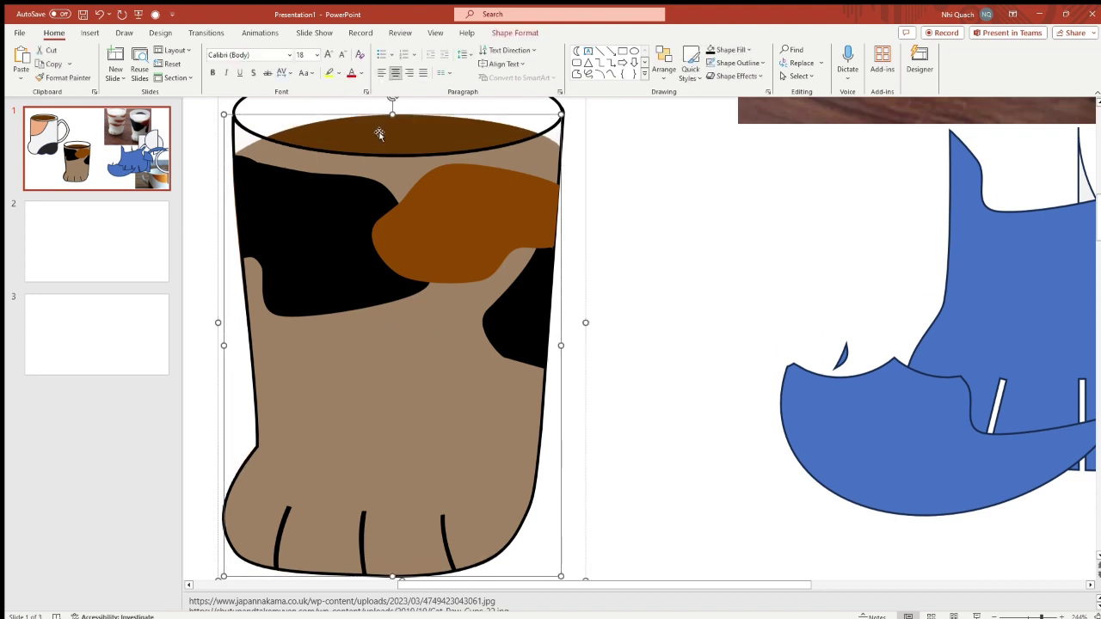
pyautogui.press('Escape')
pyautogui.moveTo(1024, 616); pyautogui.dragTo(1009, 616)
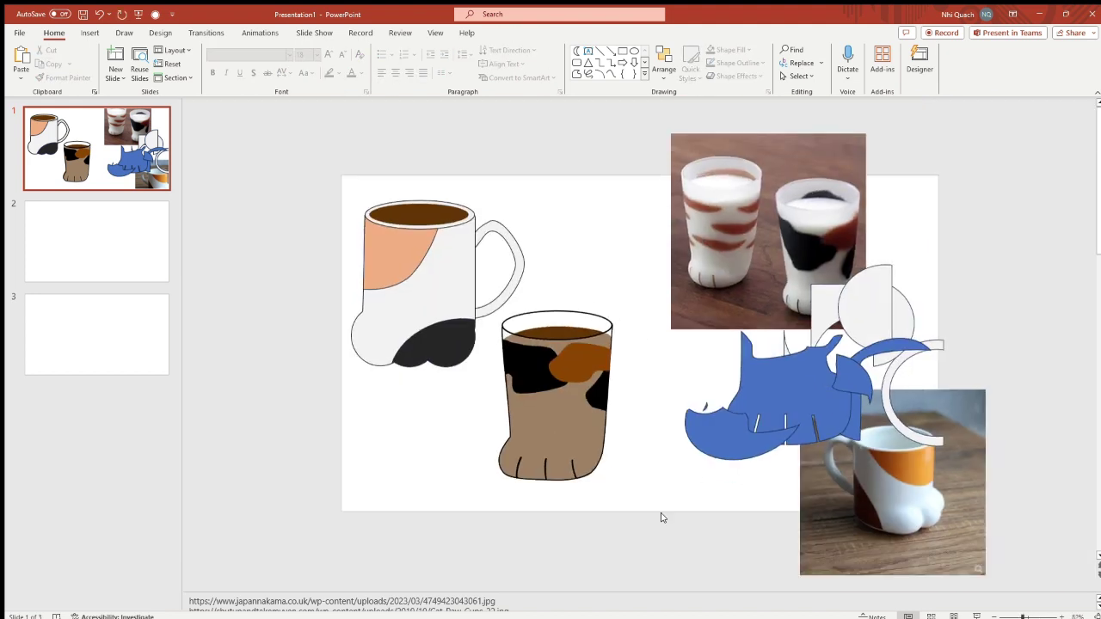
pyautogui.moveTo(659, 516); pyautogui.dragTo(335, 177)
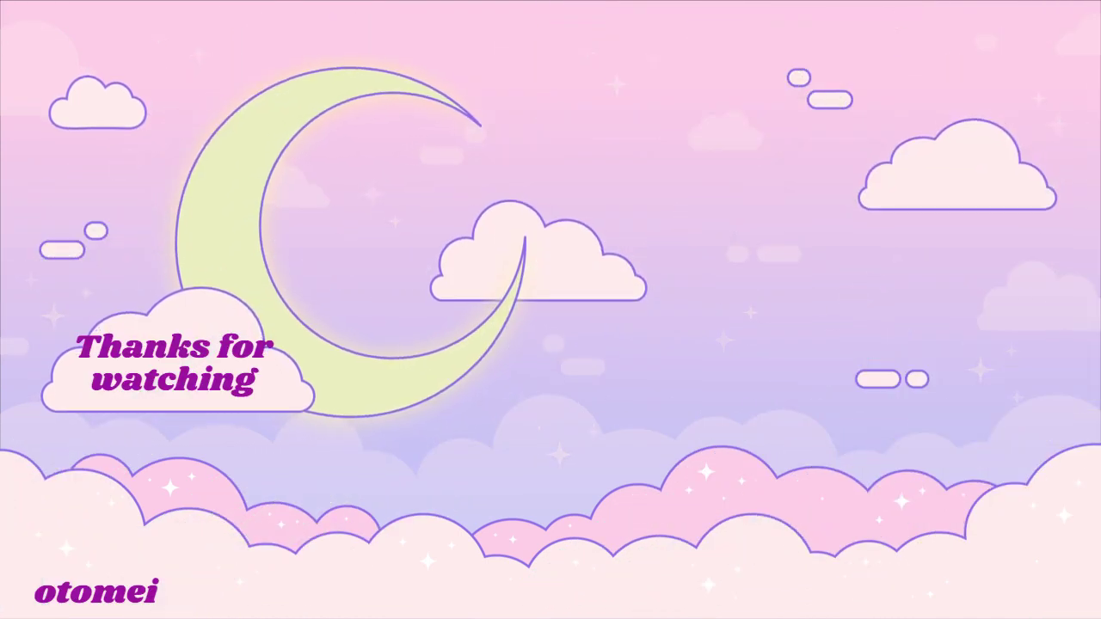